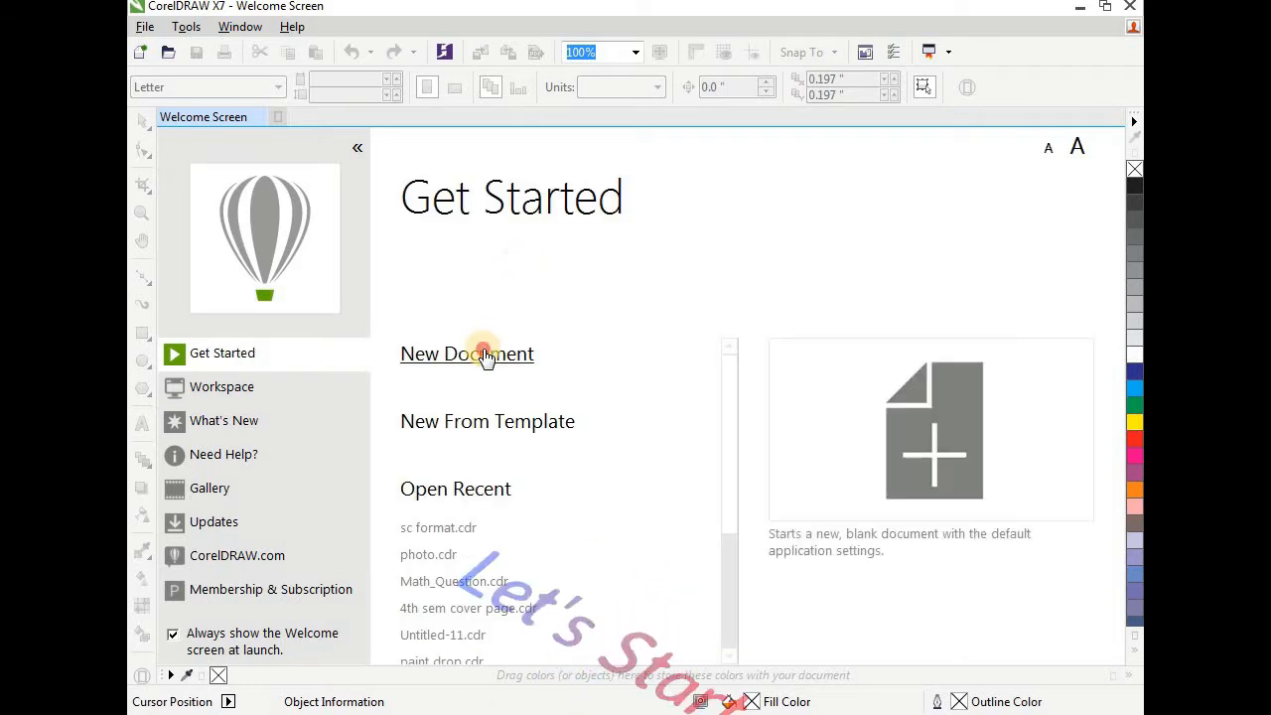
Step: Create a new A4 document in landscape orientation
{"action": "left_click", "coordinate": [485, 356]}
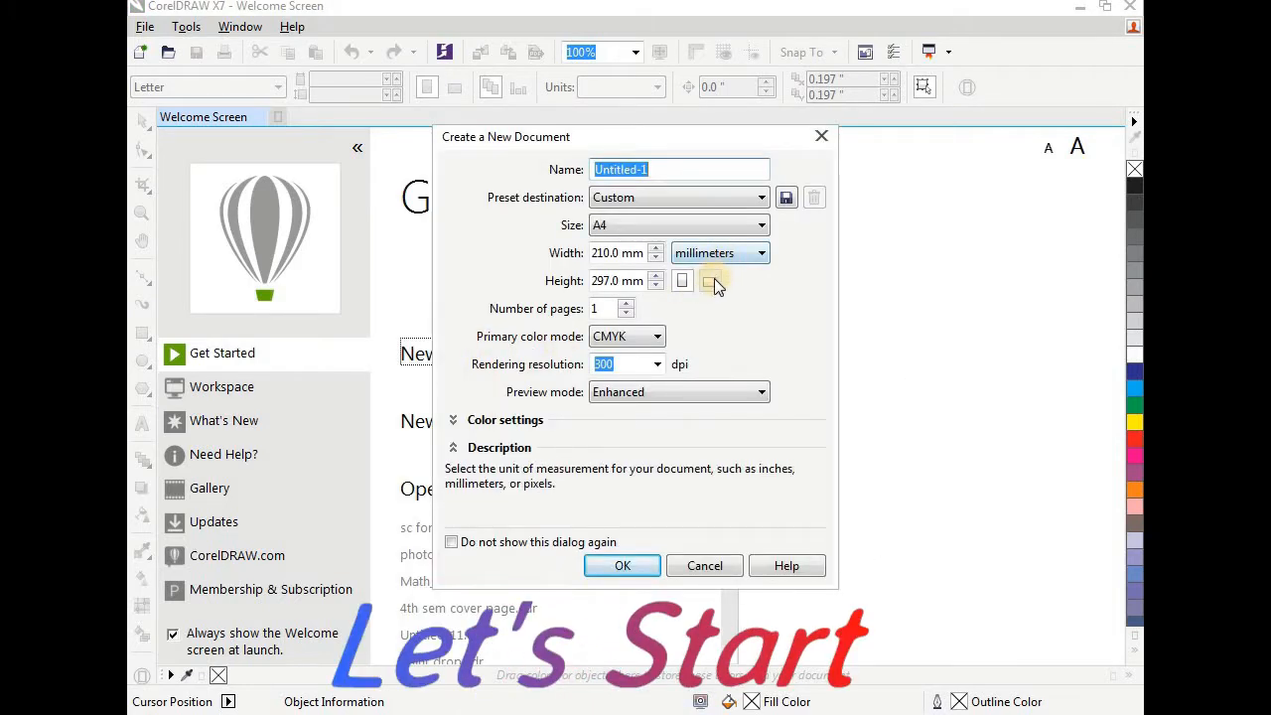
{"action": "left_click", "coordinate": [714, 282]}
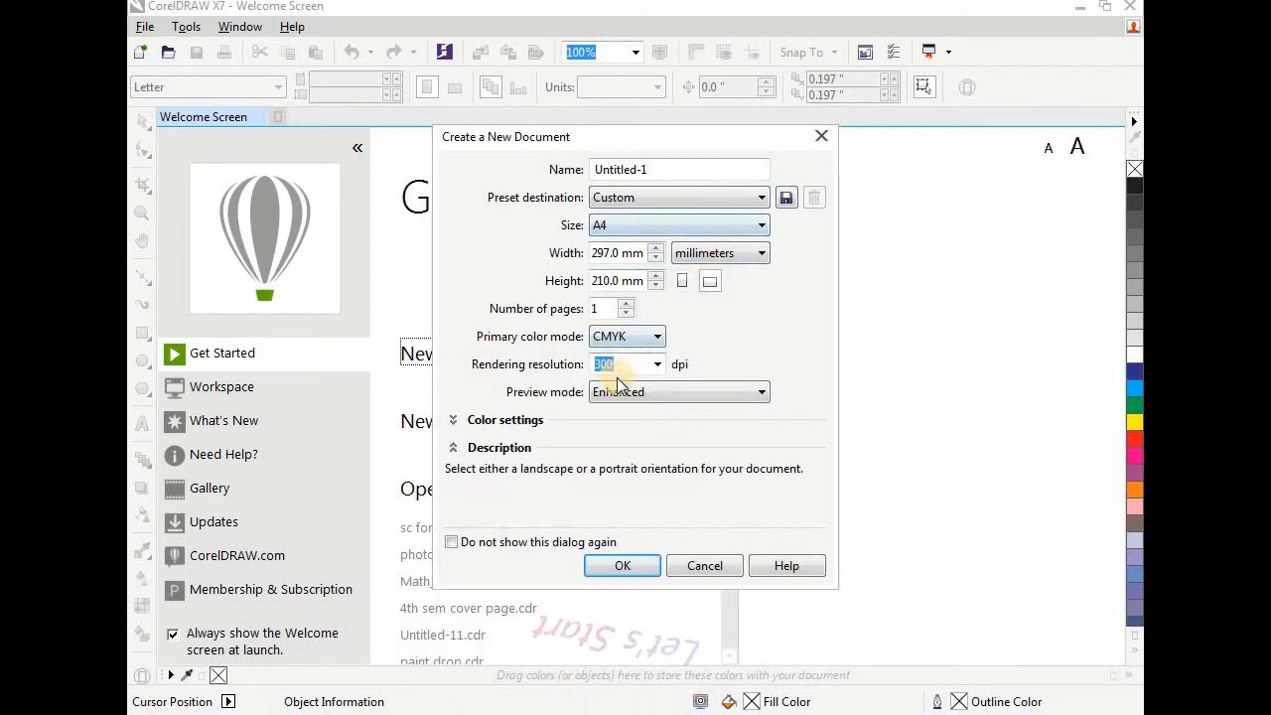
{"action": "left_click", "coordinate": [614, 566]}
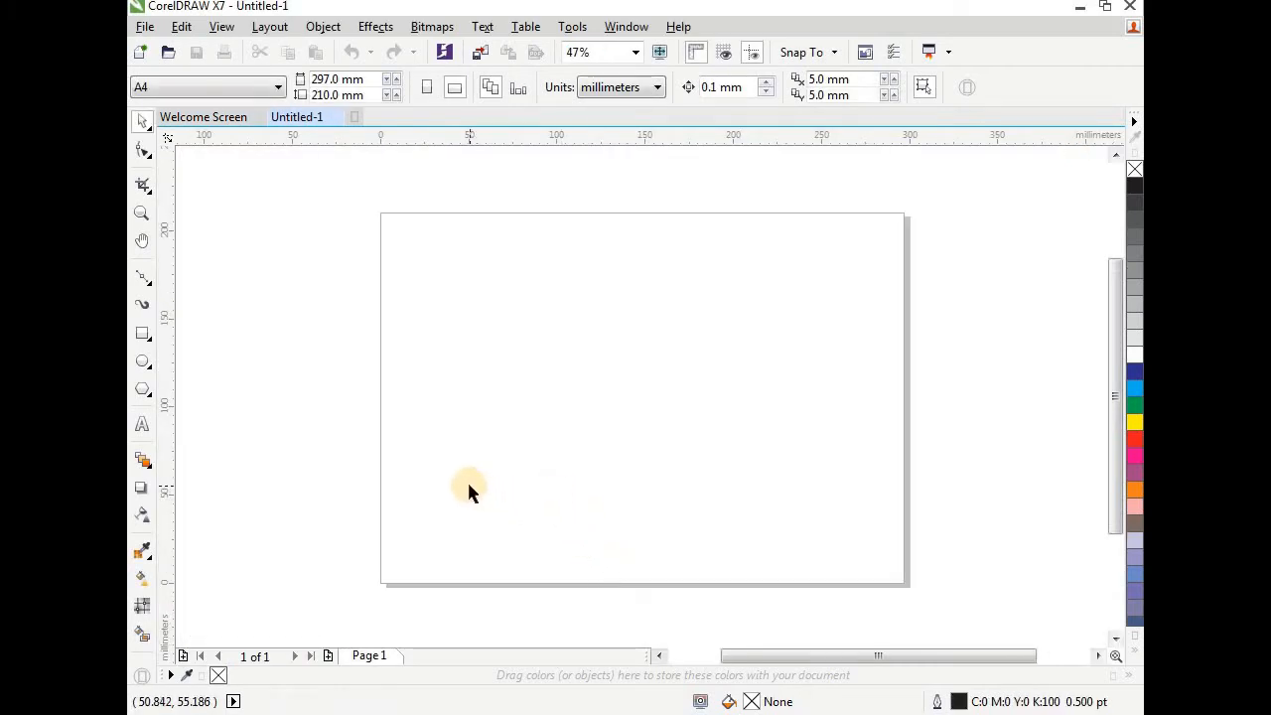
Step: Draw a circle about 122 mm in diameter near the middle of the page
{"action": "left_click", "coordinate": [142, 361]}
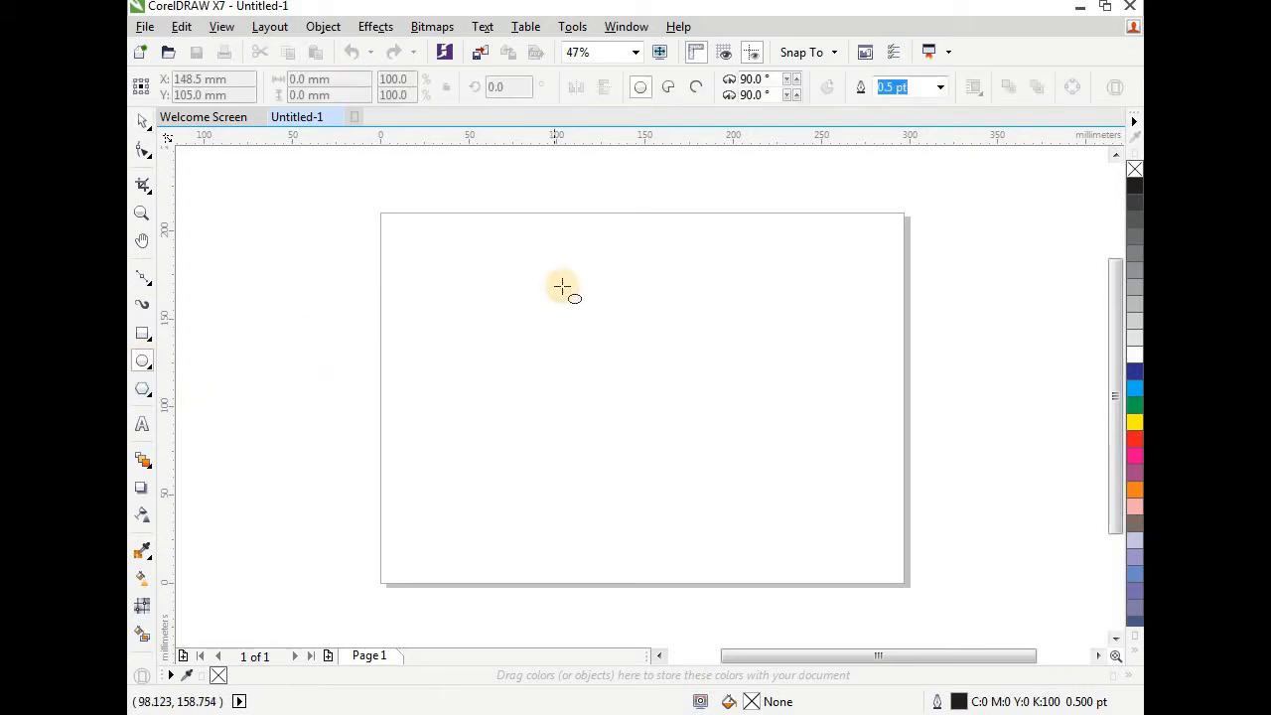
{"action": "left_click_drag", "start_coordinate": [541, 258], "coordinate": [716, 474]}
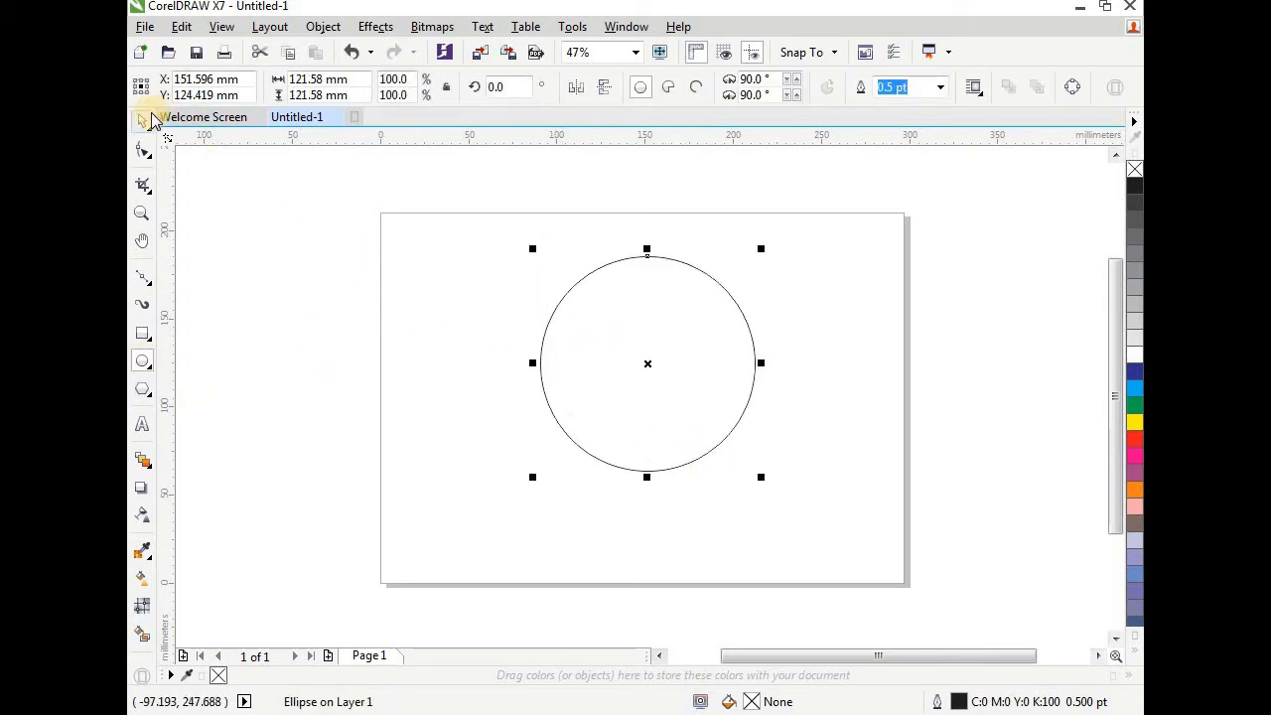
{"action": "left_click", "coordinate": [142, 119]}
Step: Change the document's units to centimeters
{"action": "left_click", "coordinate": [236, 249]}
{"action": "left_click", "coordinate": [617, 88]}
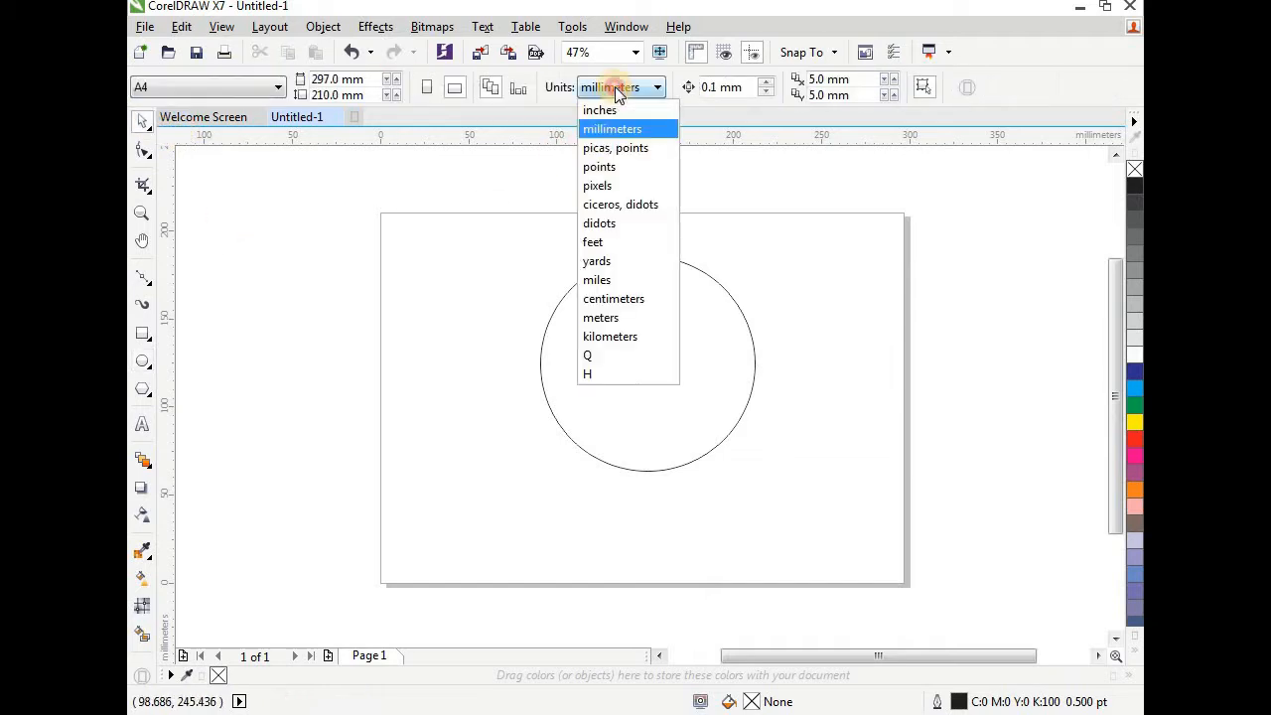
{"action": "left_click", "coordinate": [614, 299]}
Step: Resize the circle to 14 cm wide and 14 cm high, and move it to the center of the page
{"action": "left_click", "coordinate": [610, 327]}
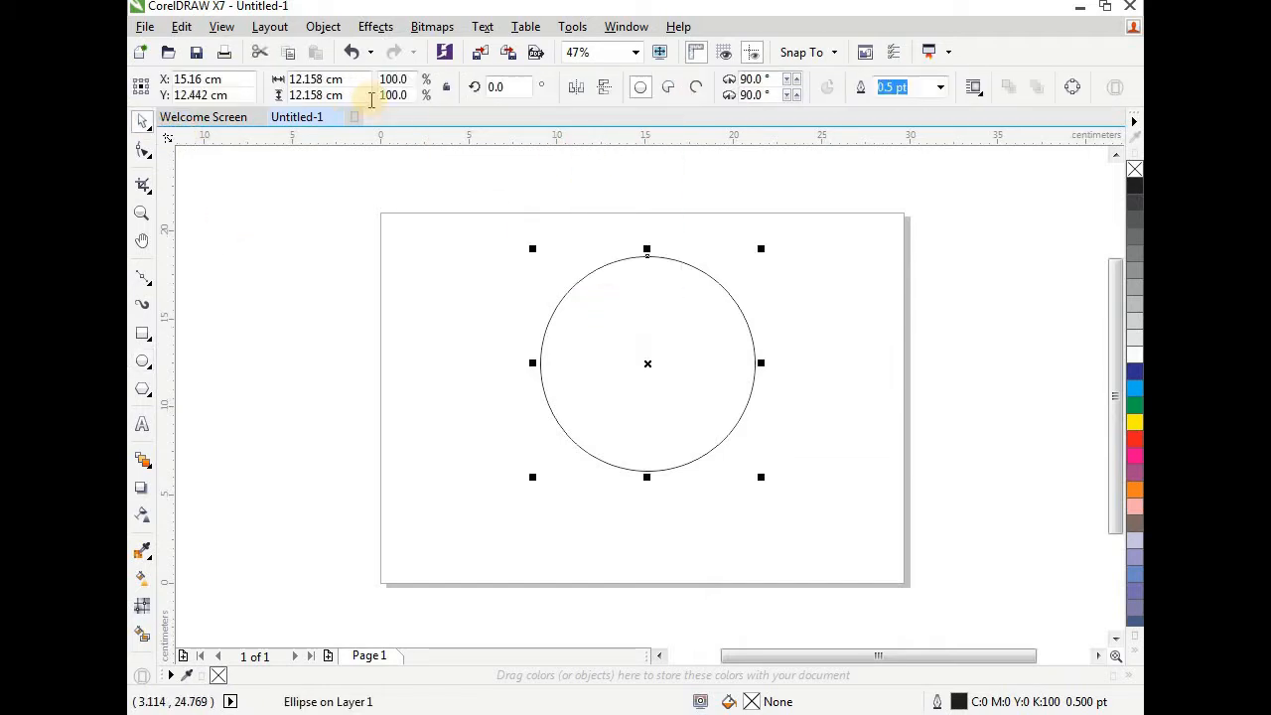
{"action": "left_click_drag", "start_coordinate": [359, 83], "coordinate": [281, 87]}
{"action": "type", "text": "1"}
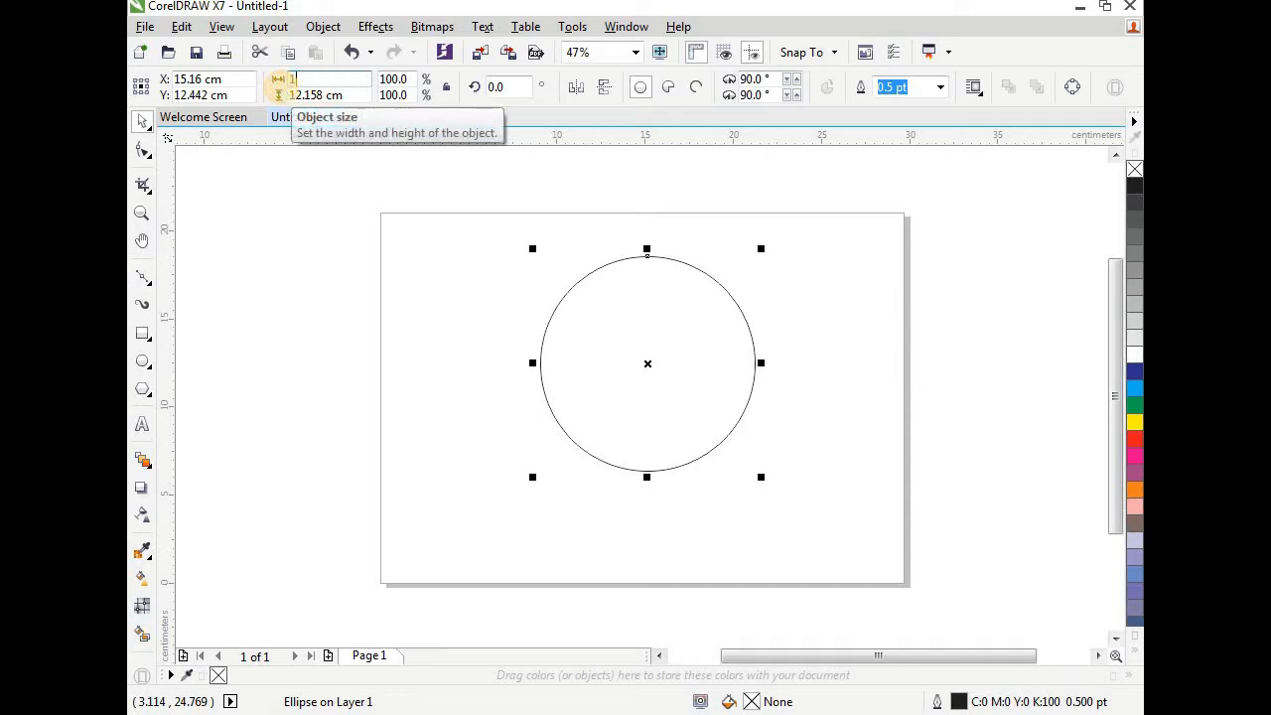
{"action": "type", "text": "4"}
{"action": "key", "text": "Tab"}
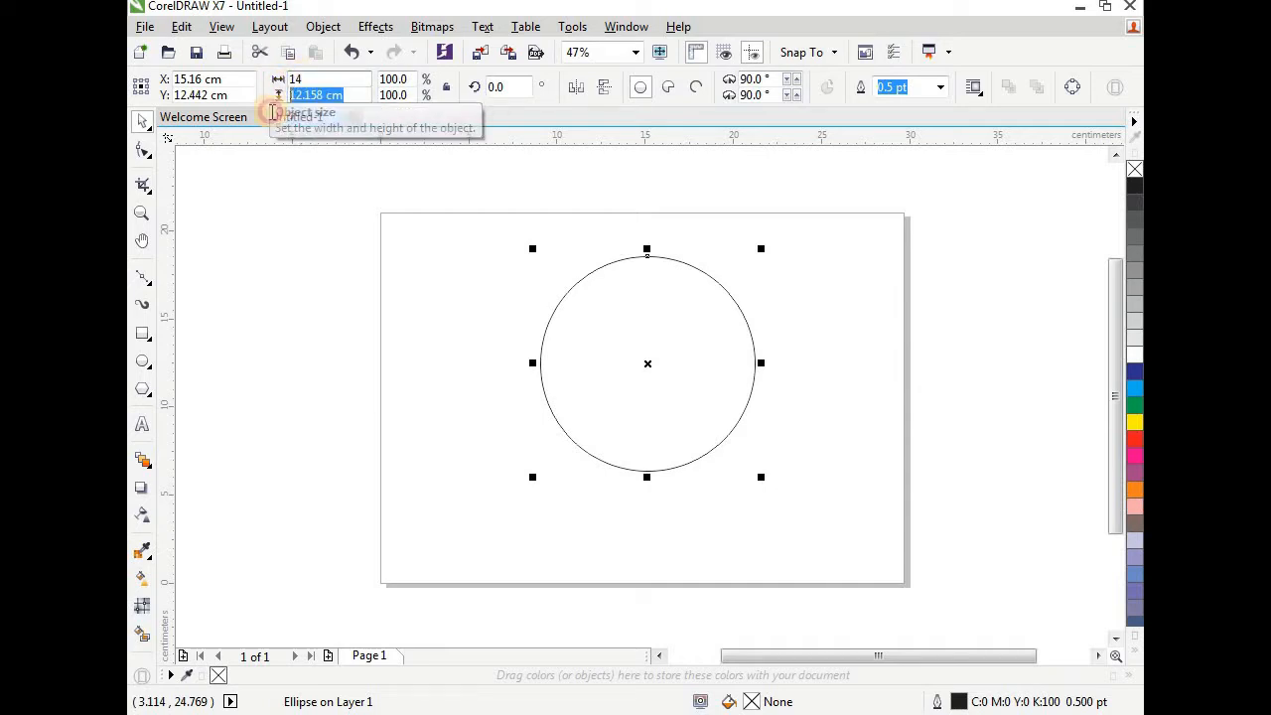
{"action": "type", "text": "14"}
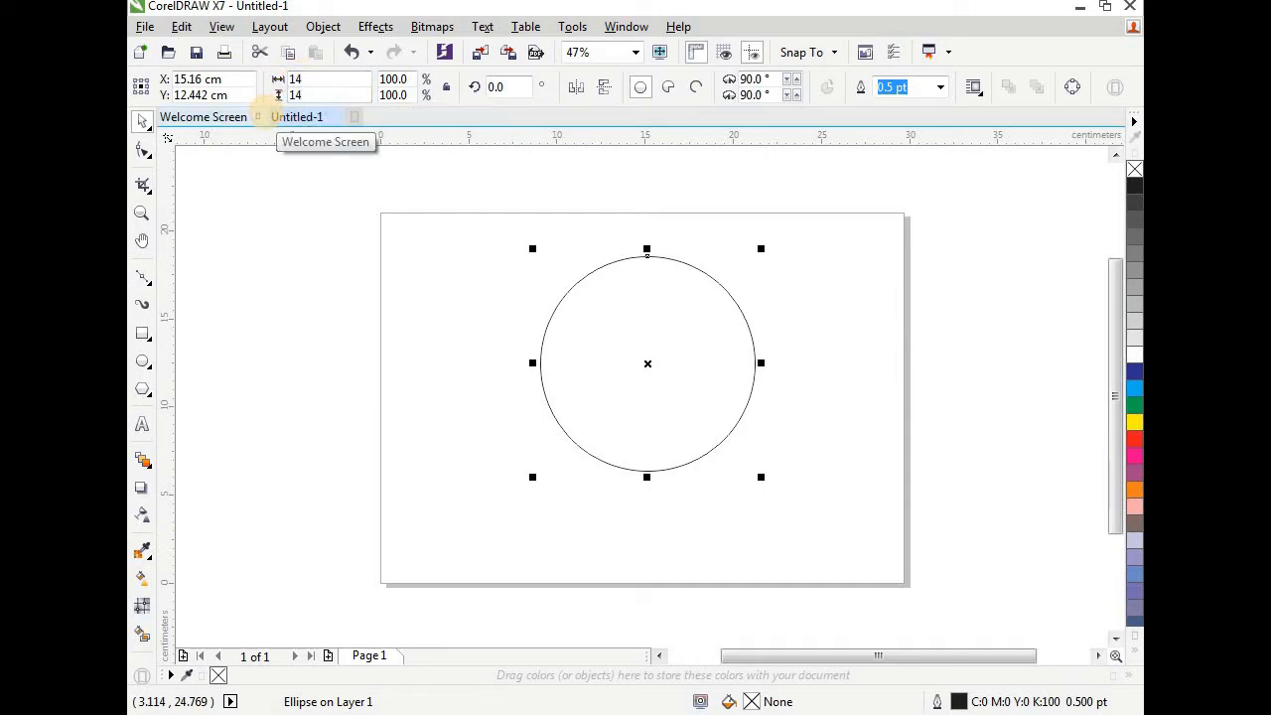
{"action": "key", "text": "Return"}
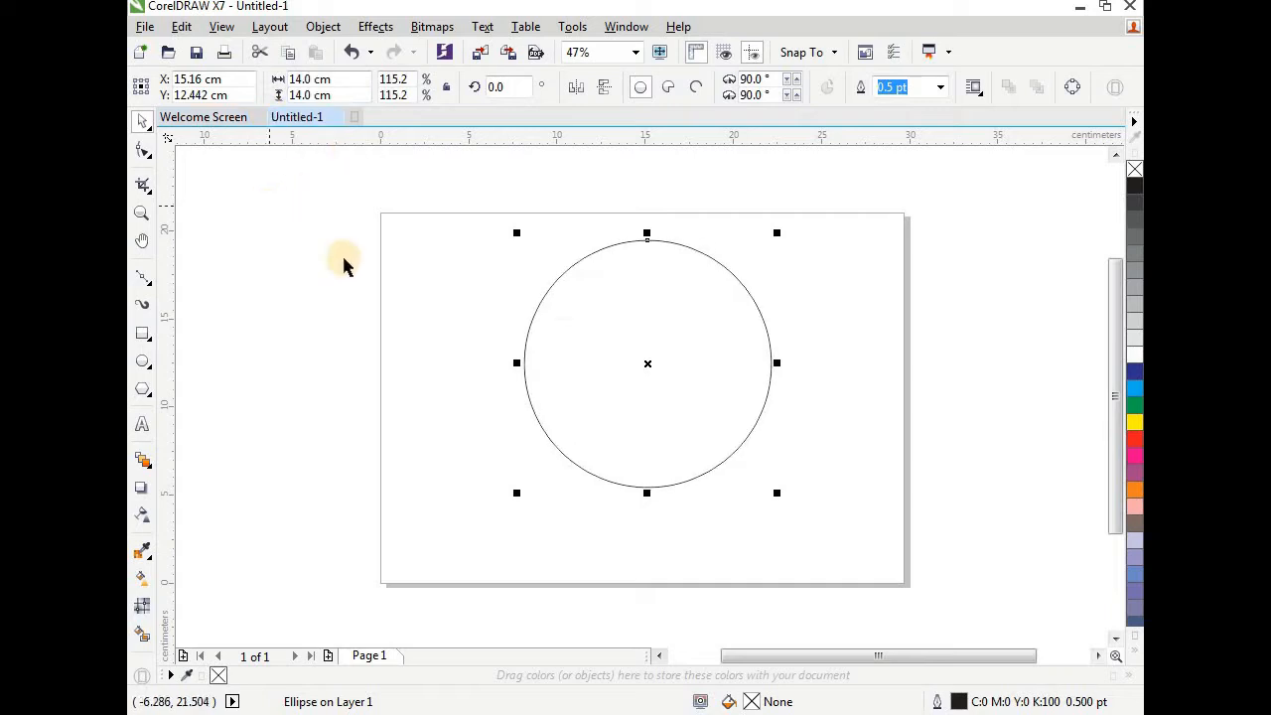
{"action": "left_click_drag", "start_coordinate": [569, 363], "coordinate": [563, 397]}
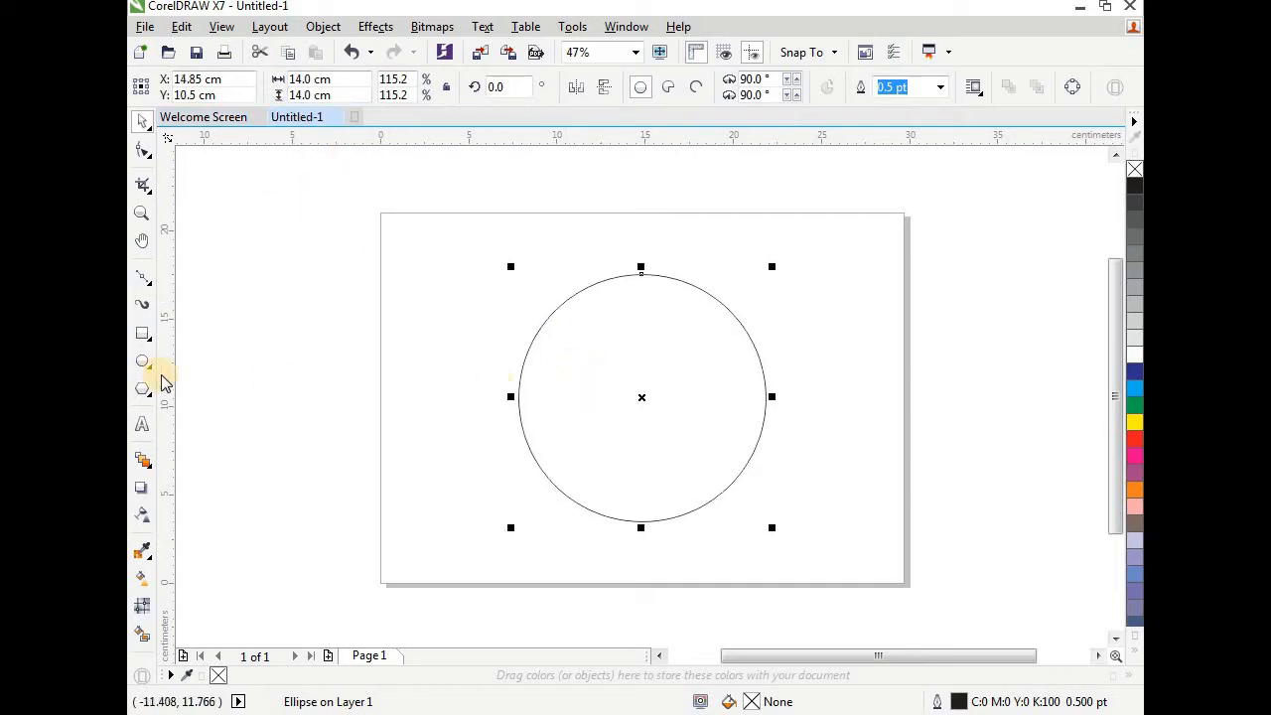
Step: Place a vertical and a horizontal guideline that cross exactly at the circle's center
{"action": "left_click_drag", "start_coordinate": [182, 382], "coordinate": [642, 393]}
{"action": "left_click", "coordinate": [662, 357]}
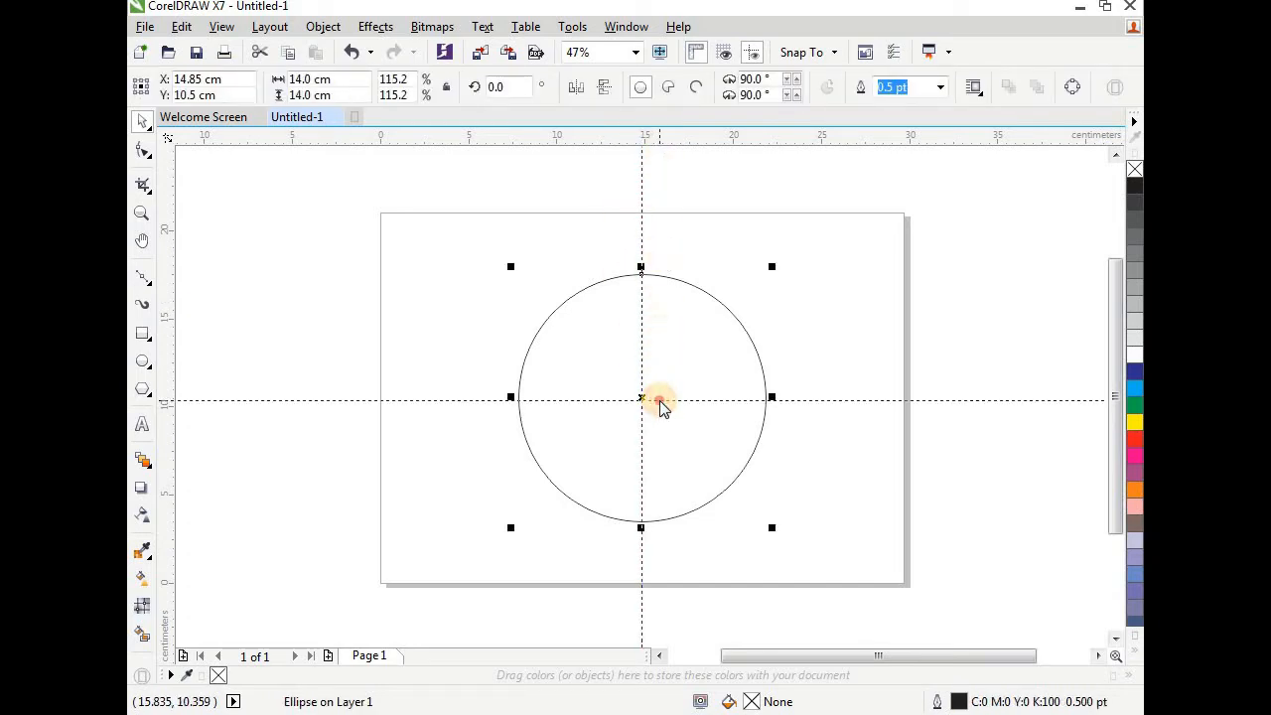
{"action": "left_click_drag", "start_coordinate": [660, 398], "coordinate": [660, 398]}
{"action": "scroll", "coordinate": [653, 397], "scroll_direction": "up", "scroll_amount": 4}
{"action": "left_click", "coordinate": [627, 384]}
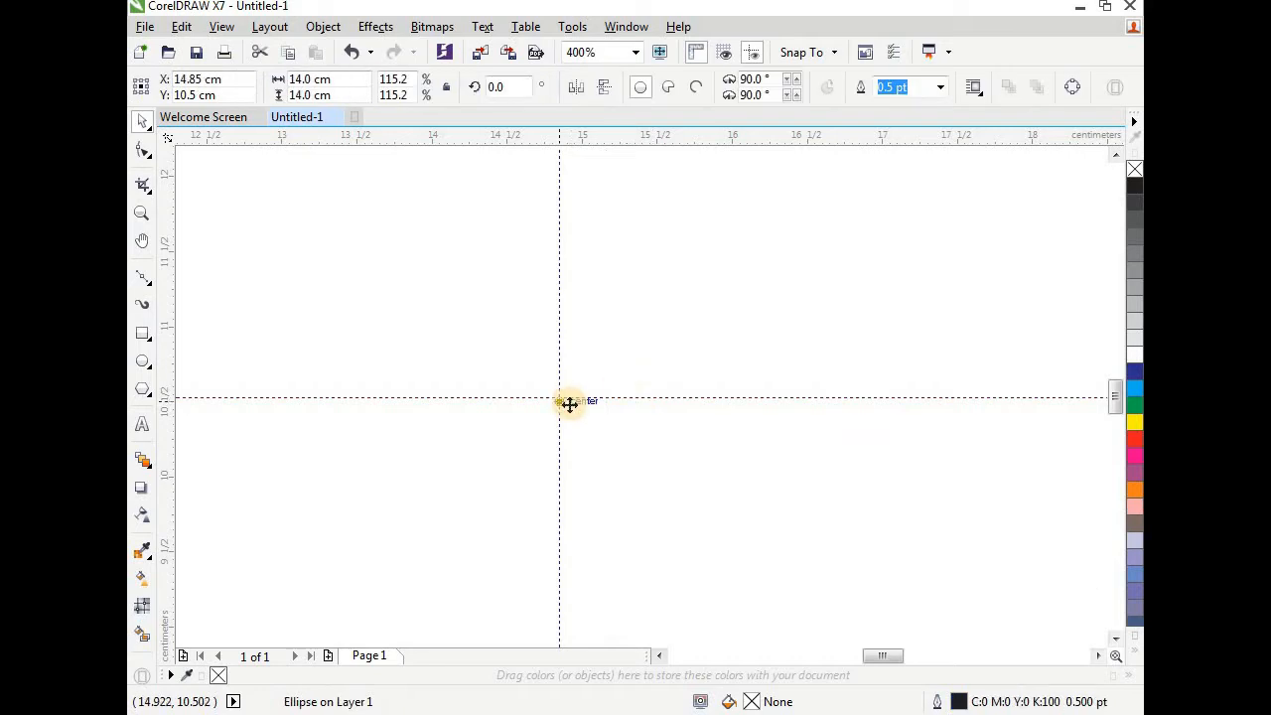
{"action": "scroll", "coordinate": [573, 401], "scroll_direction": "up", "scroll_amount": 1}
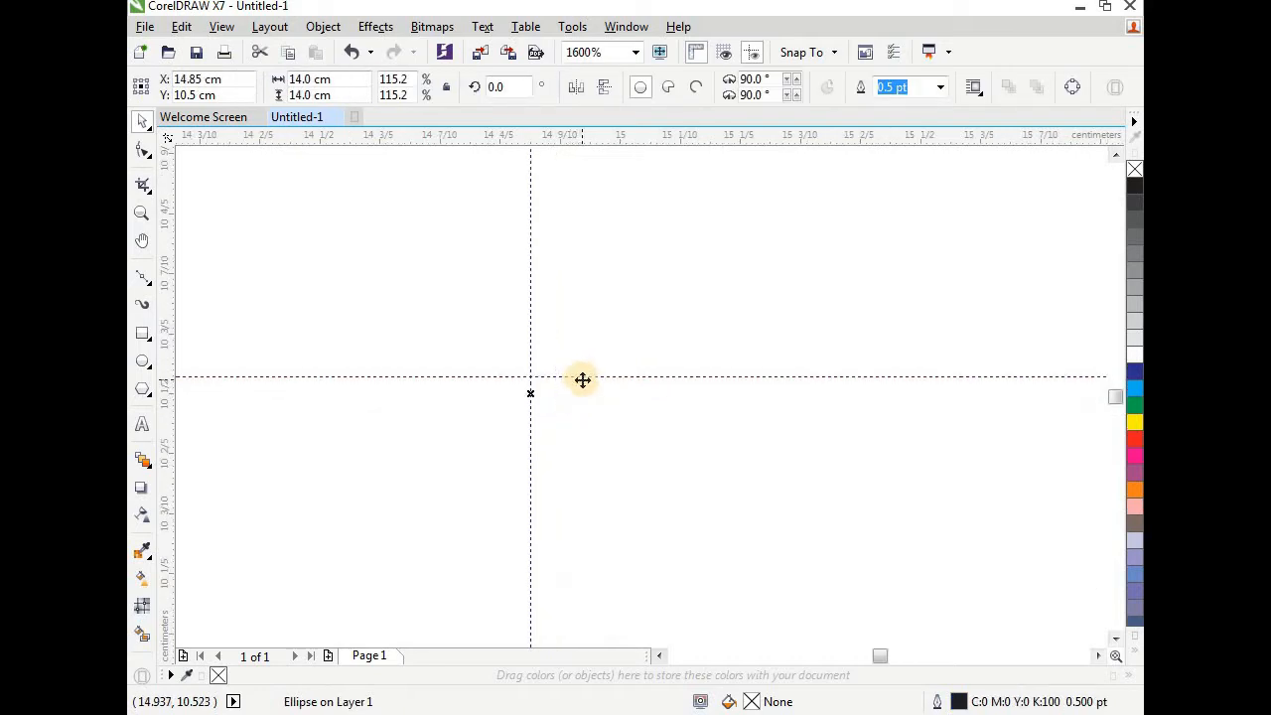
{"action": "left_click_drag", "start_coordinate": [583, 379], "coordinate": [585, 392]}
{"action": "scroll", "coordinate": [602, 361], "scroll_direction": "down", "scroll_amount": 4}
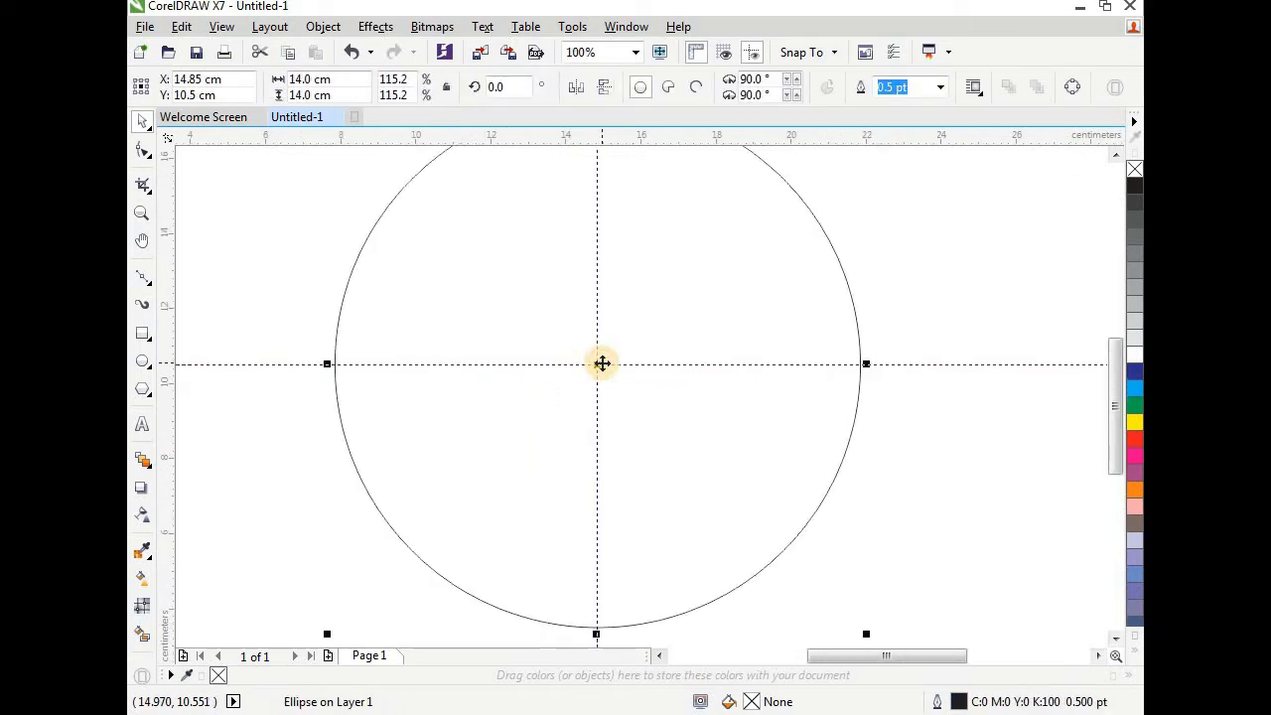
{"action": "scroll", "coordinate": [602, 364], "scroll_direction": "down", "scroll_amount": 1}
{"action": "left_click", "coordinate": [729, 312]}
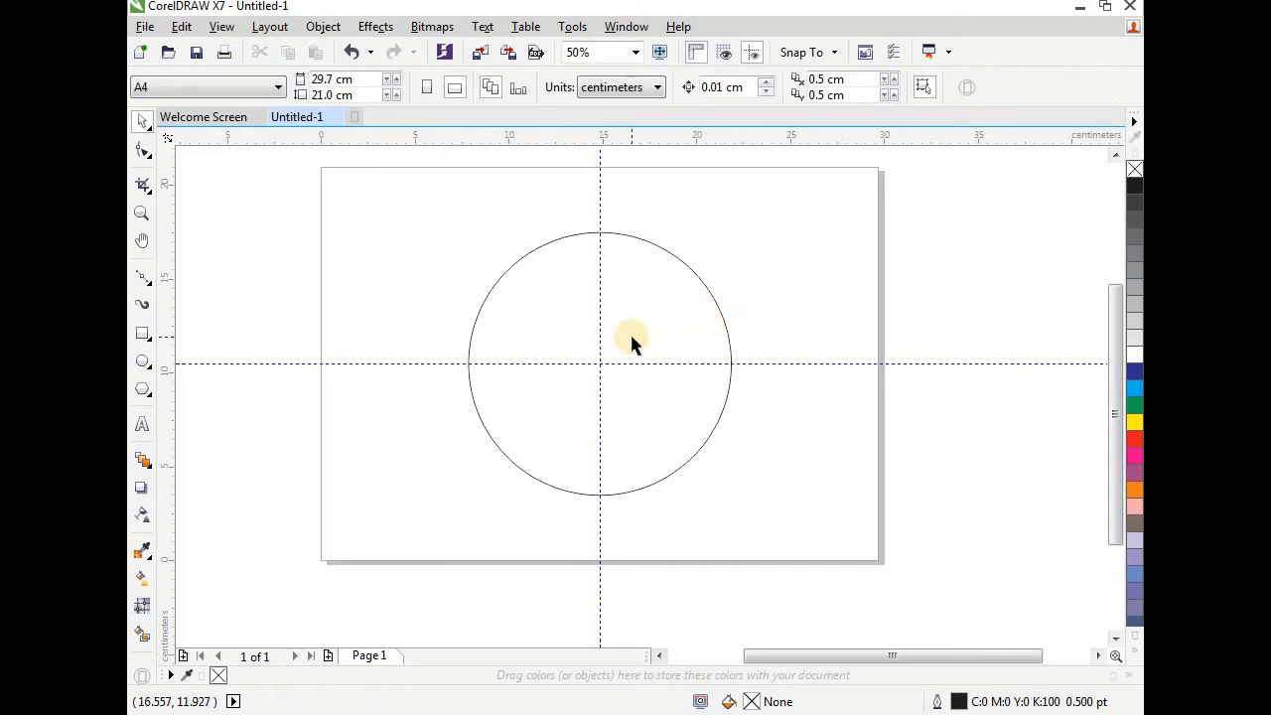
Step: Draw a three-sided polygon about 3.7 by 3.2 cm over the upper-left edge of the circle
{"action": "scroll", "coordinate": [632, 343], "scroll_direction": "up", "scroll_amount": 1}
{"action": "scroll", "coordinate": [626, 343], "scroll_direction": "down", "scroll_amount": 1}
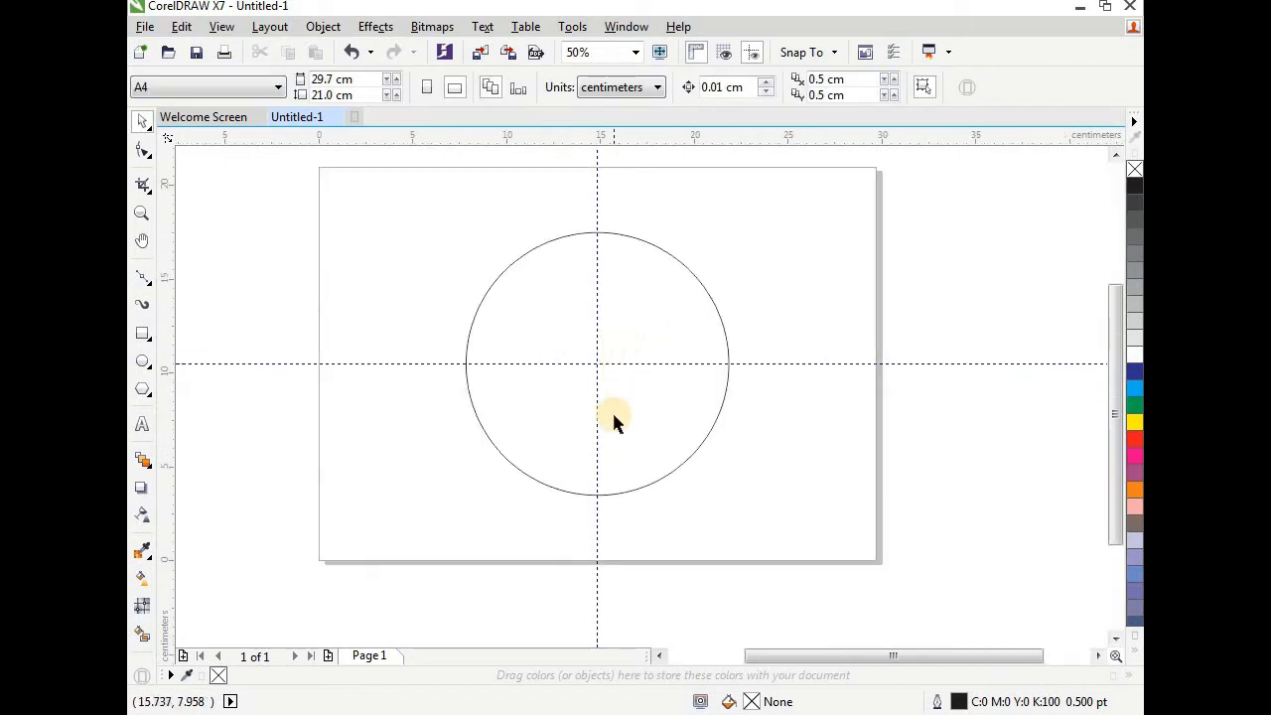
{"action": "left_click", "coordinate": [144, 390]}
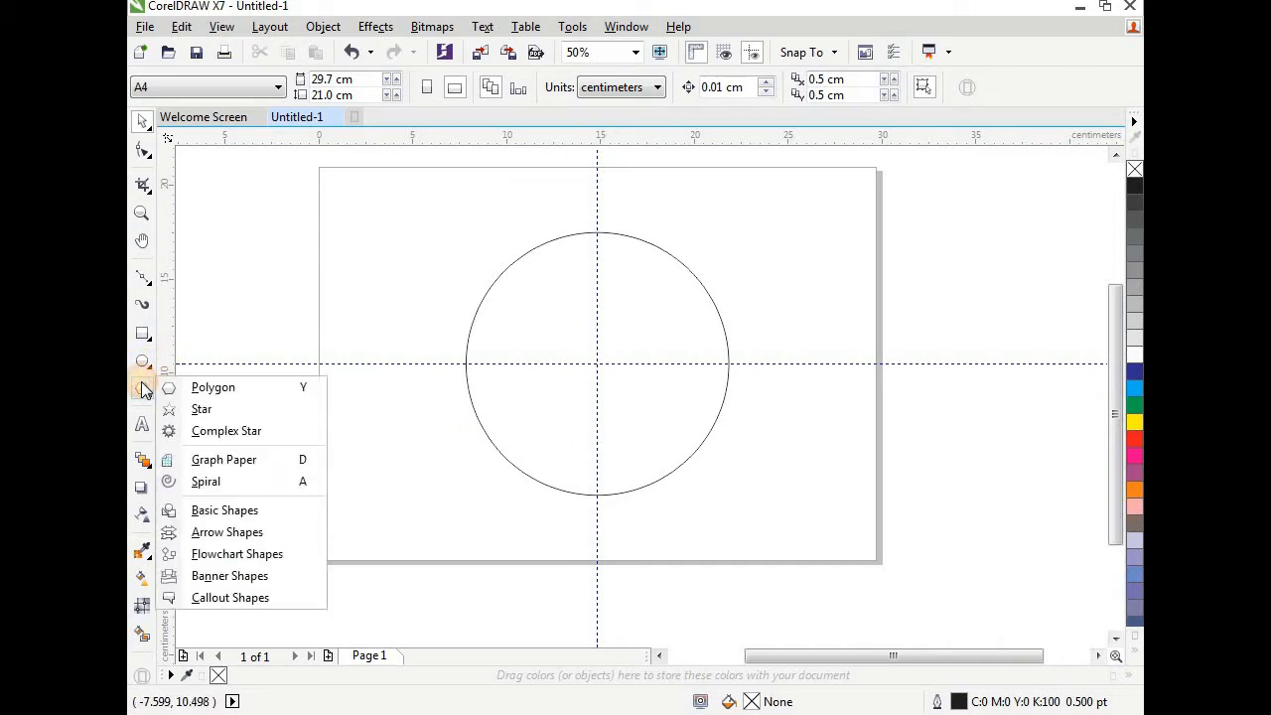
{"action": "left_click", "coordinate": [202, 389]}
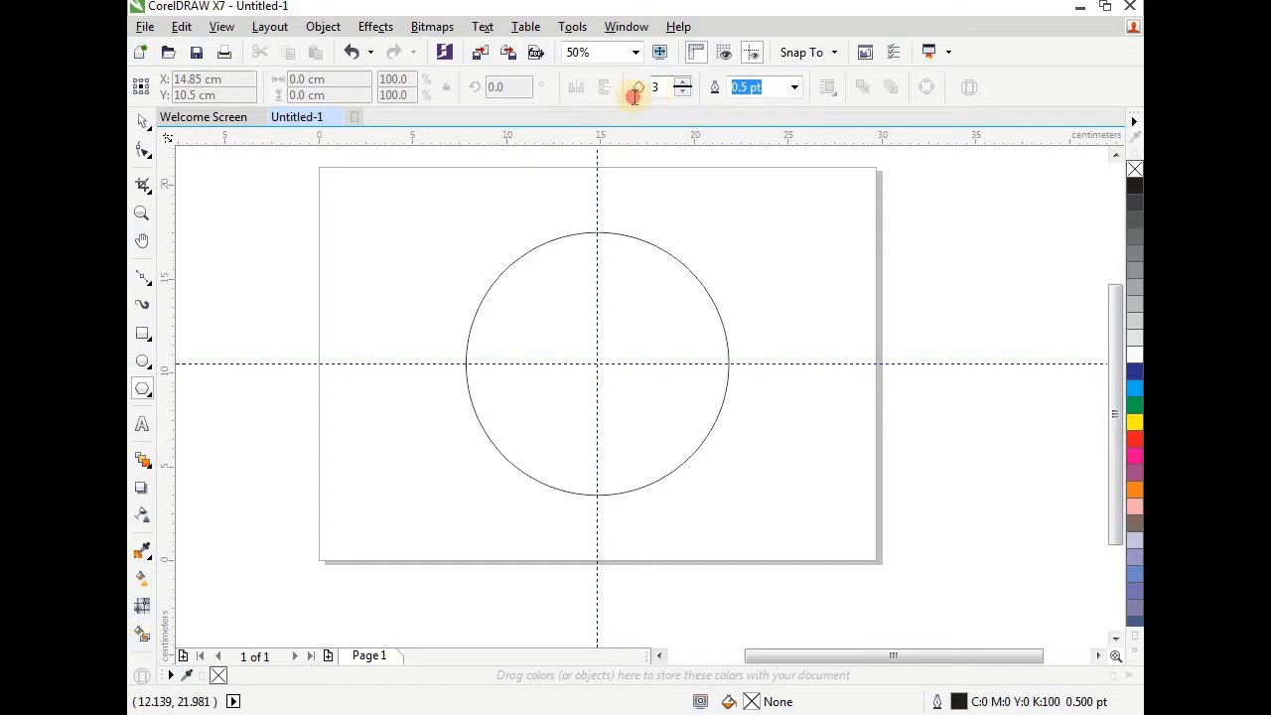
{"action": "type", "text": "3"}
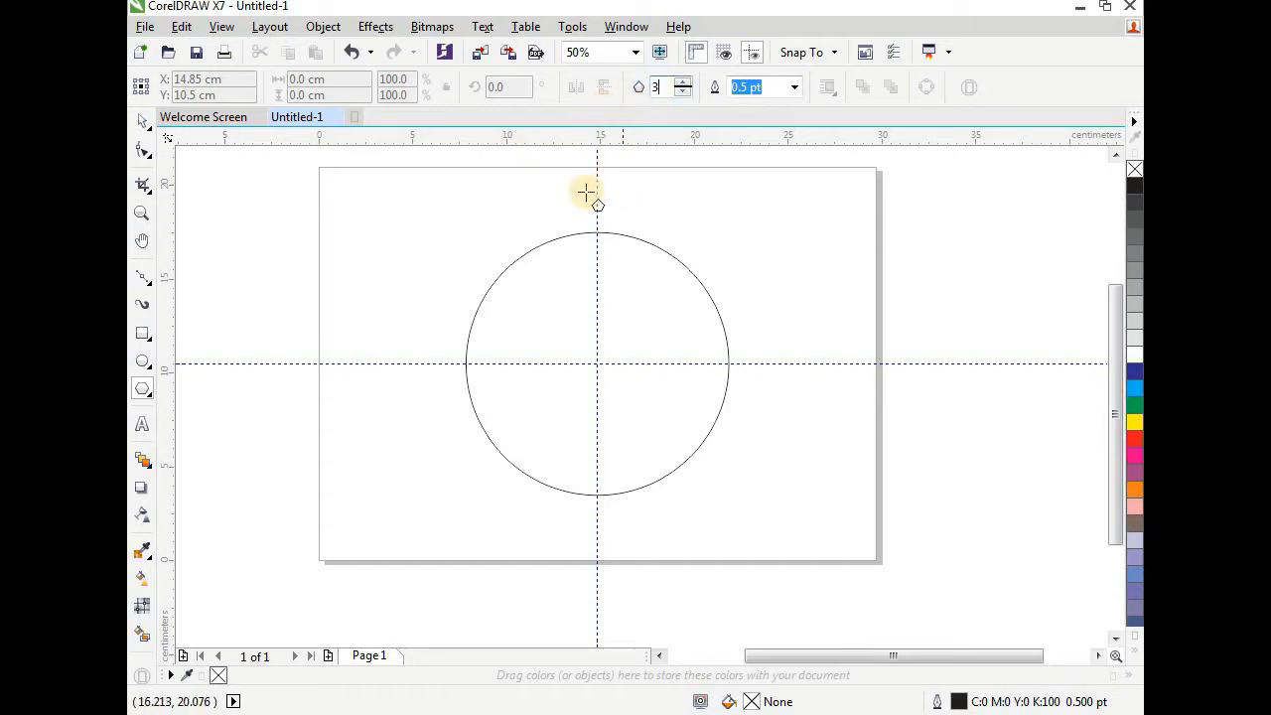
{"action": "left_click_drag", "start_coordinate": [427, 224], "coordinate": [507, 287]}
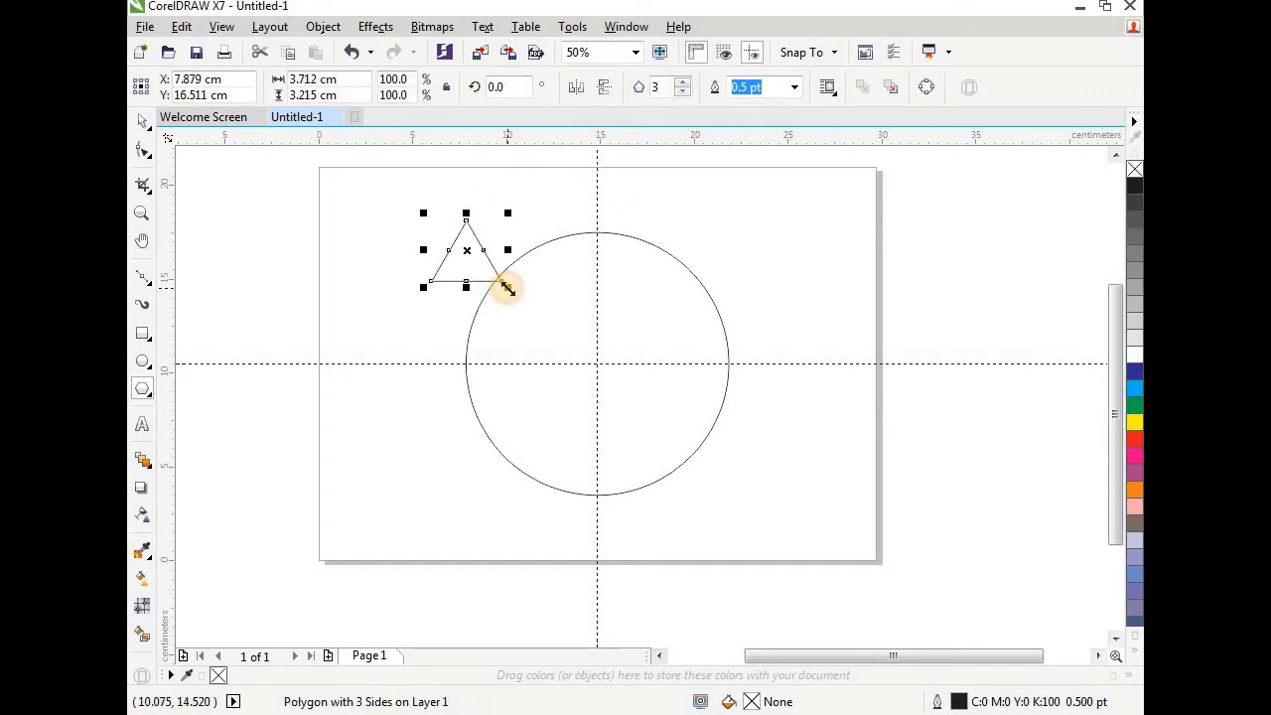
Step: Set the triangle's size to 4.7 cm wide and 4 cm high
{"action": "left_click_drag", "start_coordinate": [354, 77], "coordinate": [280, 95]}
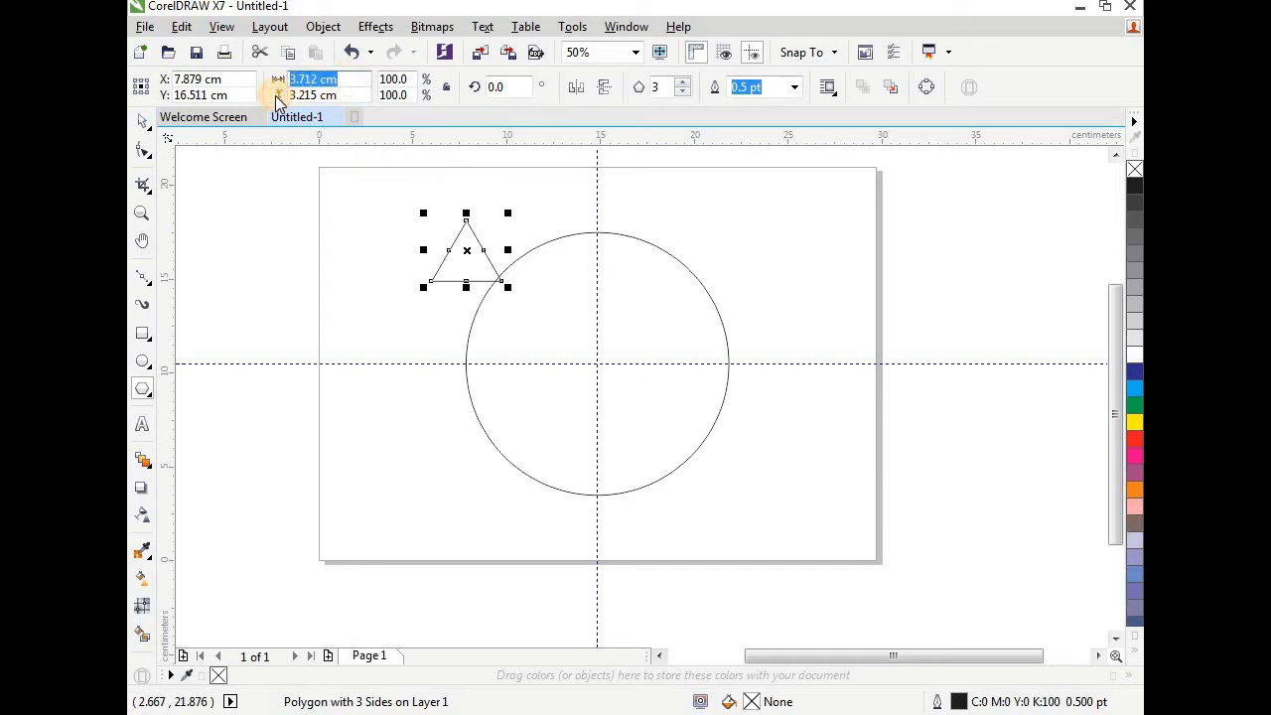
{"action": "type", "text": "4"}
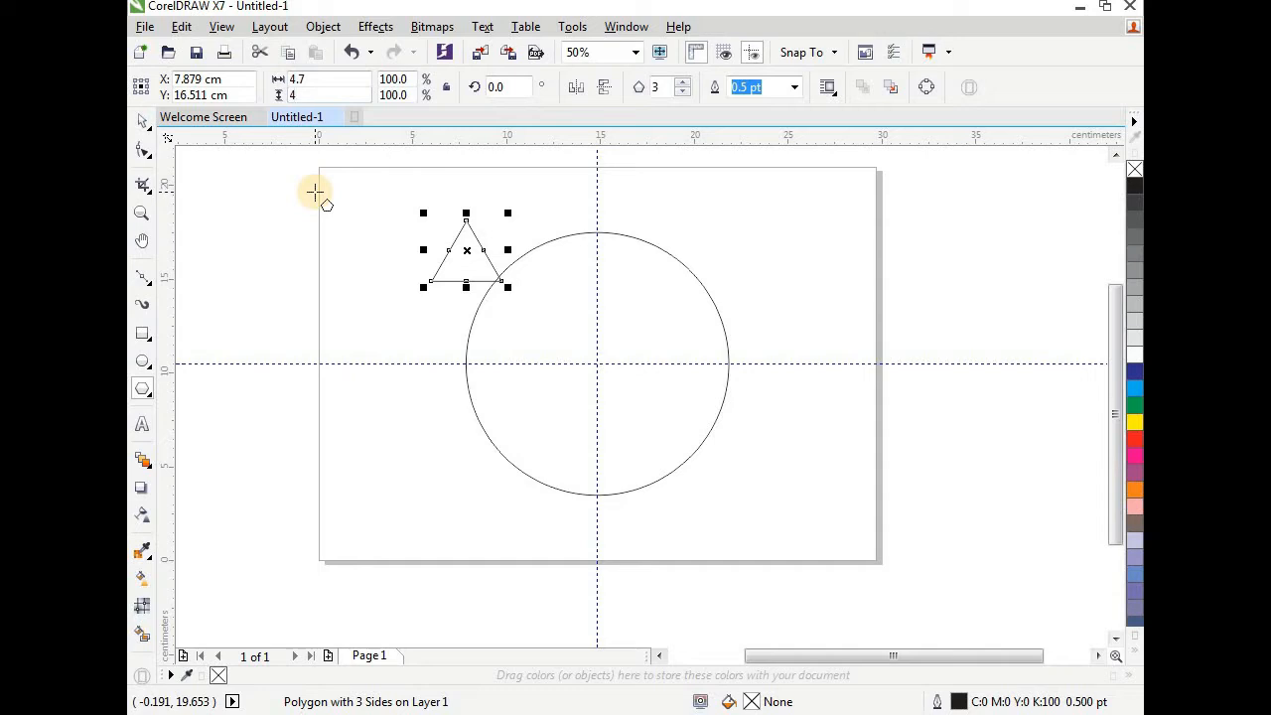
{"action": "key", "text": "Return"}
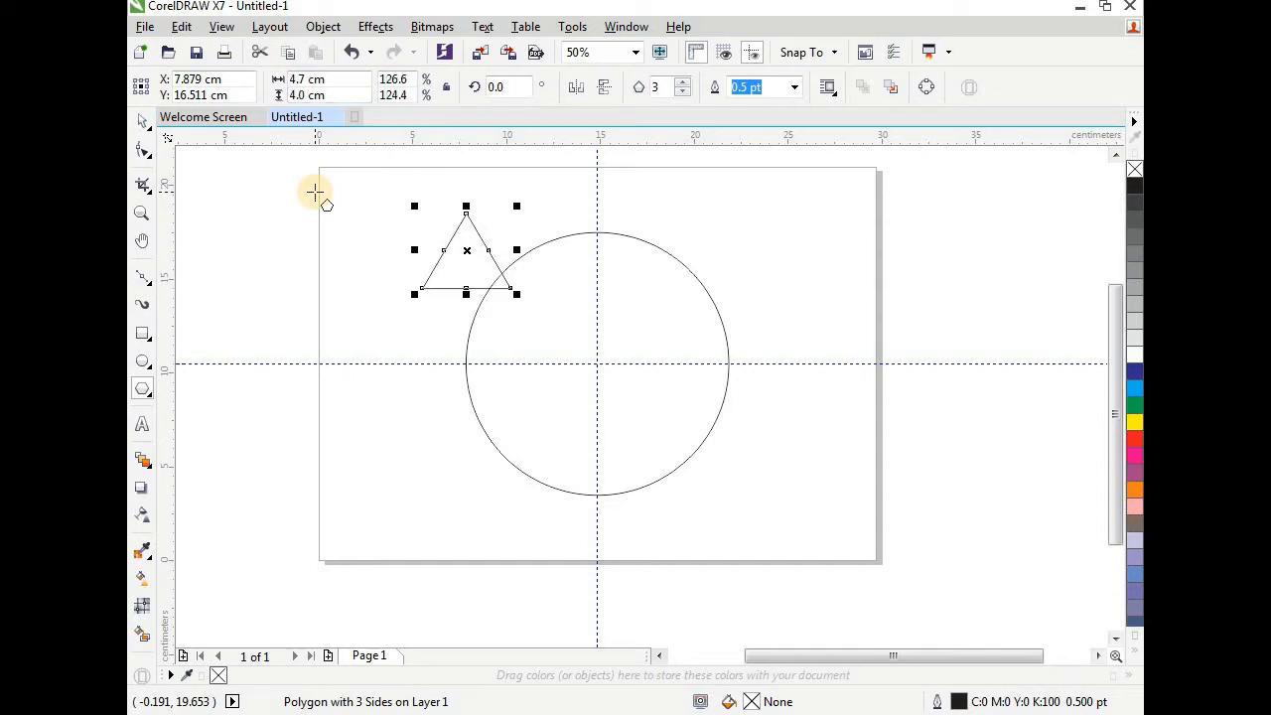
Step: Move the triangle below and left of the circle's center, and rotate it to 256 degrees
{"action": "left_click", "coordinate": [140, 121]}
{"action": "left_click_drag", "start_coordinate": [468, 254], "coordinate": [466, 465]}
{"action": "left_click_drag", "start_coordinate": [513, 86], "coordinate": [471, 106]}
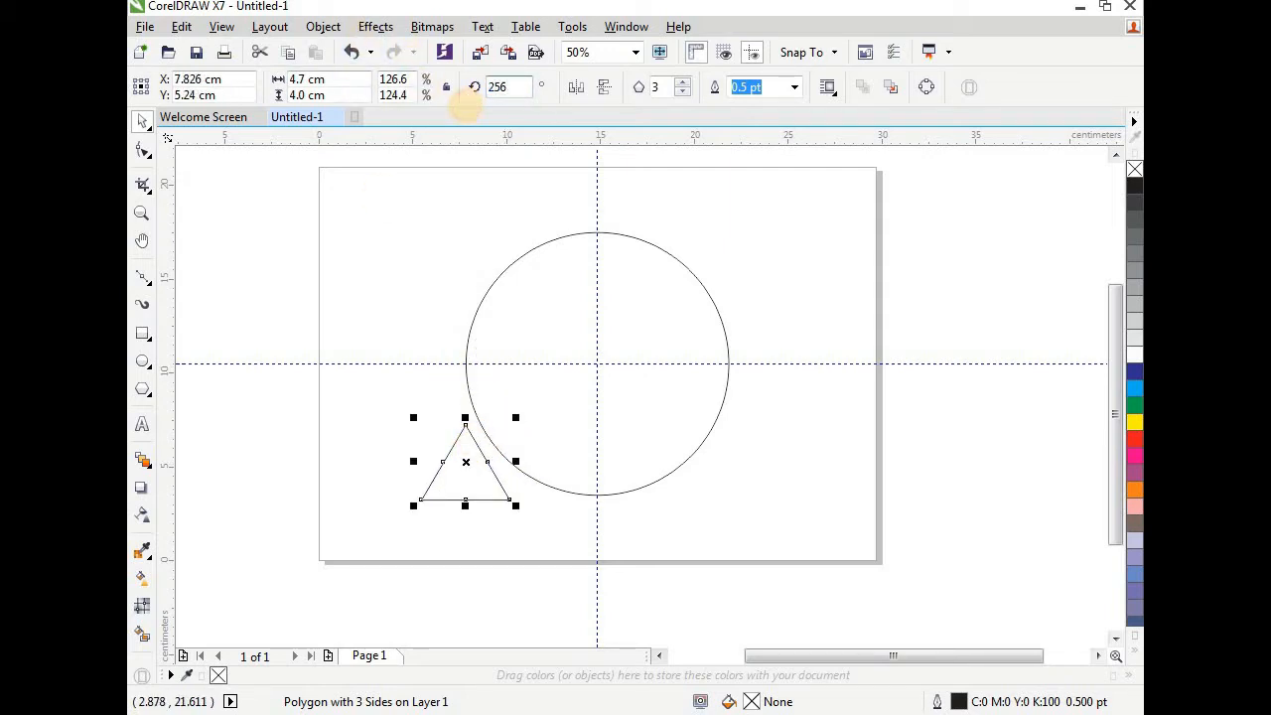
{"action": "key", "text": "Return"}
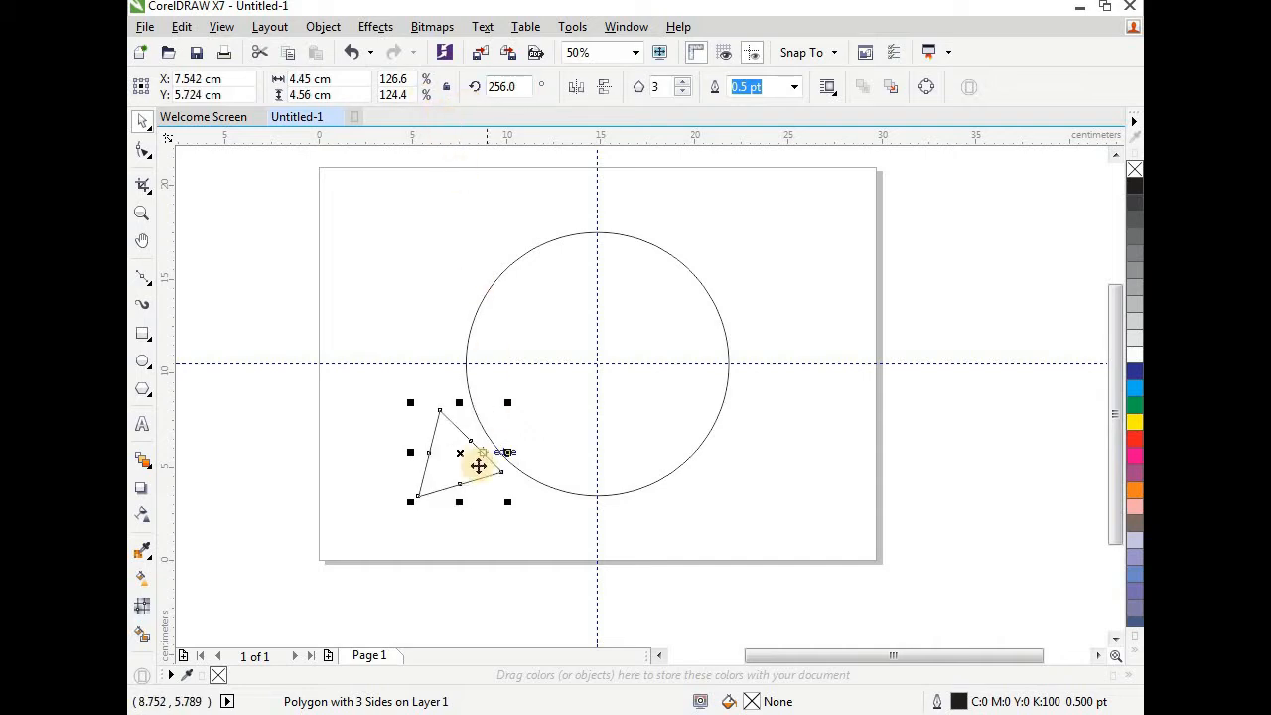
Step: Position the rotated triangle over the circle's lower-left edge so one corner points outward as a speech-bubble tail
{"action": "left_click_drag", "start_coordinate": [462, 451], "coordinate": [511, 451]}
{"action": "scroll", "coordinate": [510, 451], "scroll_direction": "up", "scroll_amount": 2}
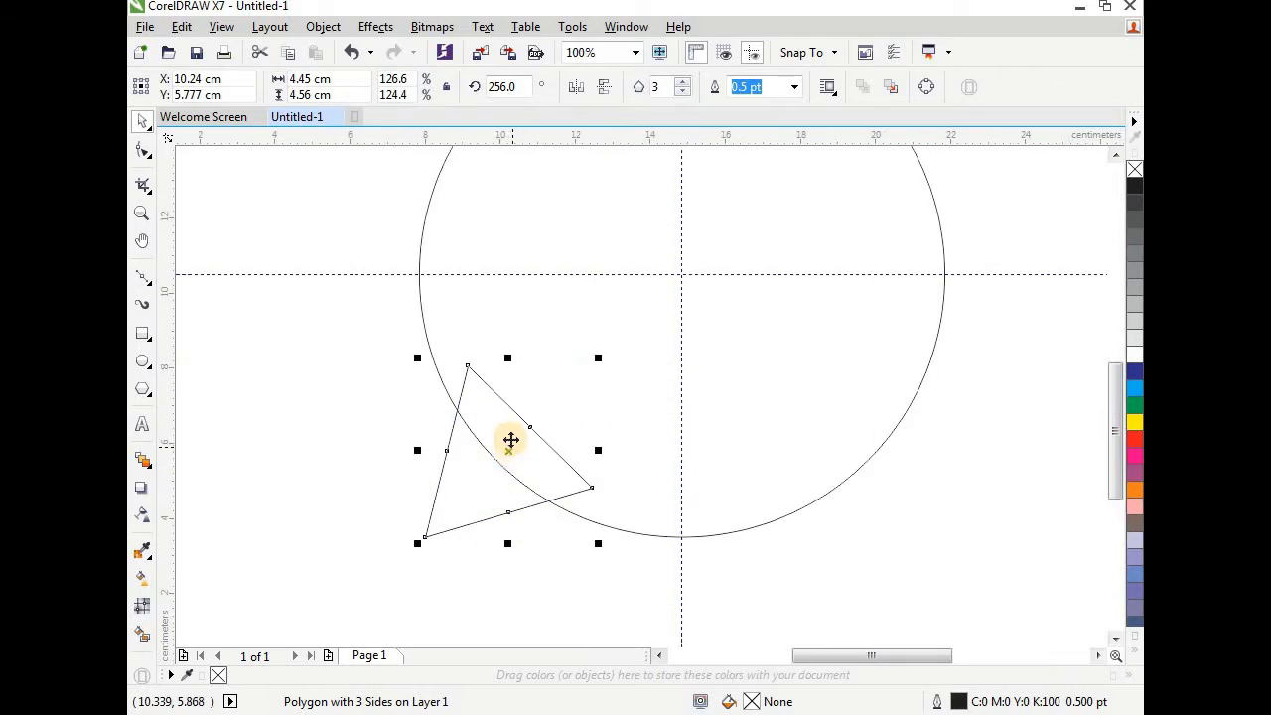
{"action": "left_click", "coordinate": [510, 448]}
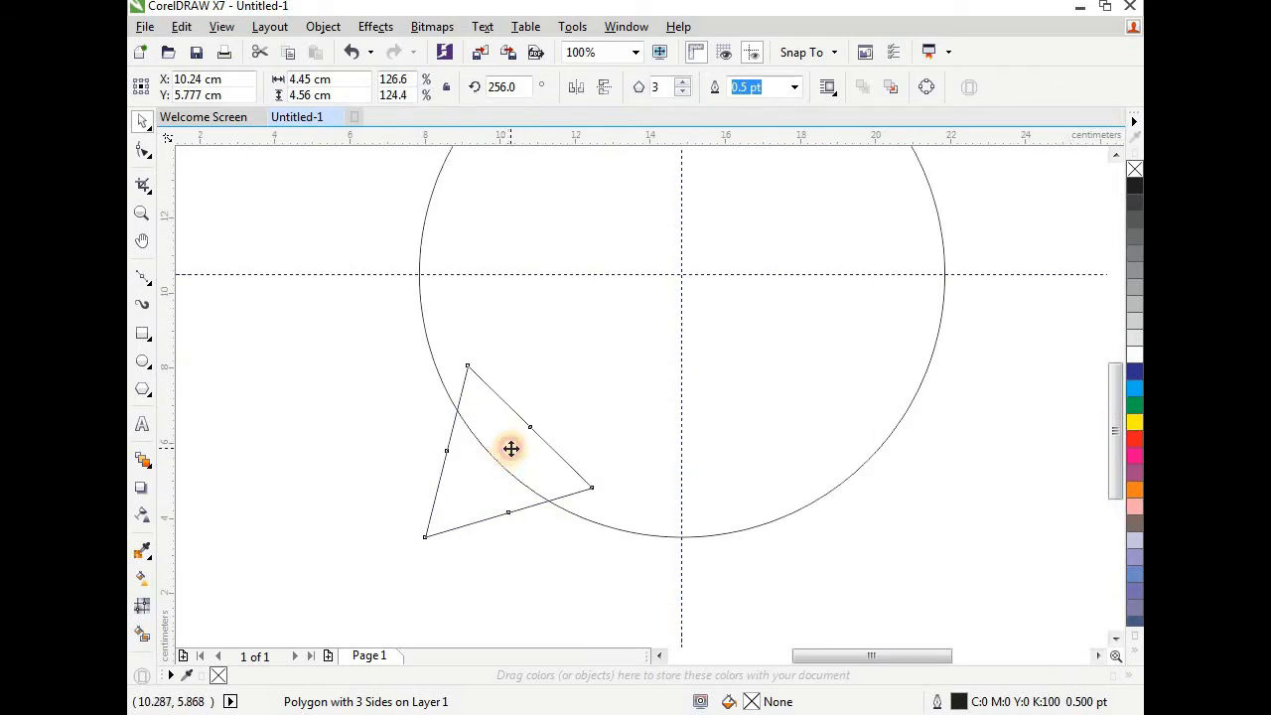
{"action": "left_click_drag", "start_coordinate": [508, 446], "coordinate": [491, 432]}
{"action": "scroll", "coordinate": [647, 520], "scroll_direction": "down", "scroll_amount": 2}
{"action": "left_click", "coordinate": [570, 446]}
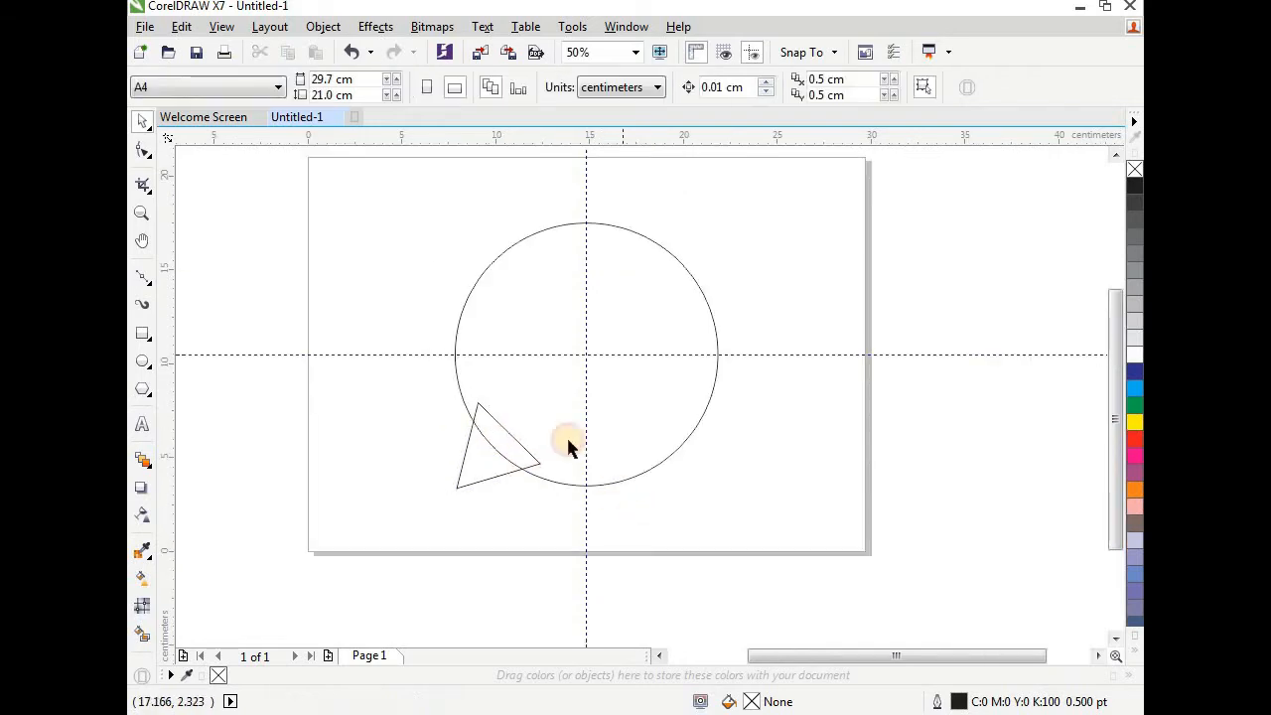
Step: Weld the circle and the triangle into a single speech-bubble shape
{"action": "left_click_drag", "start_coordinate": [384, 183], "coordinate": [753, 522]}
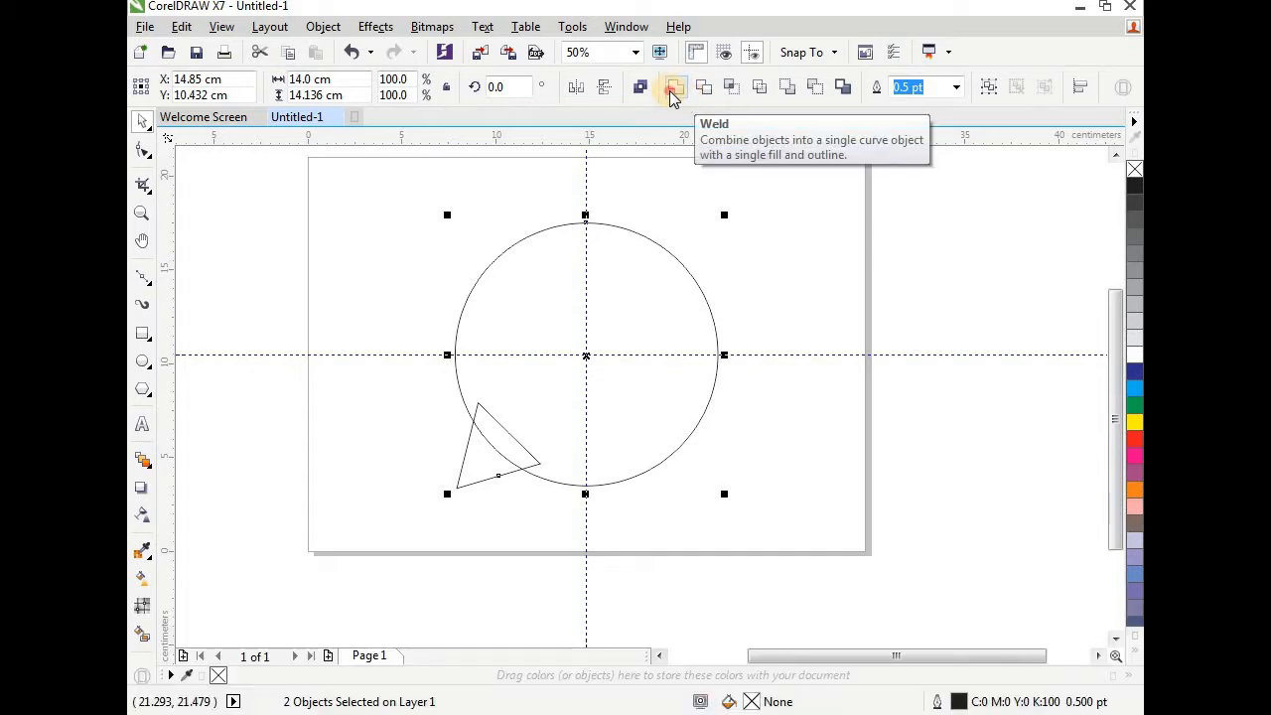
{"action": "left_click", "coordinate": [674, 92]}
{"action": "left_click", "coordinate": [696, 222]}
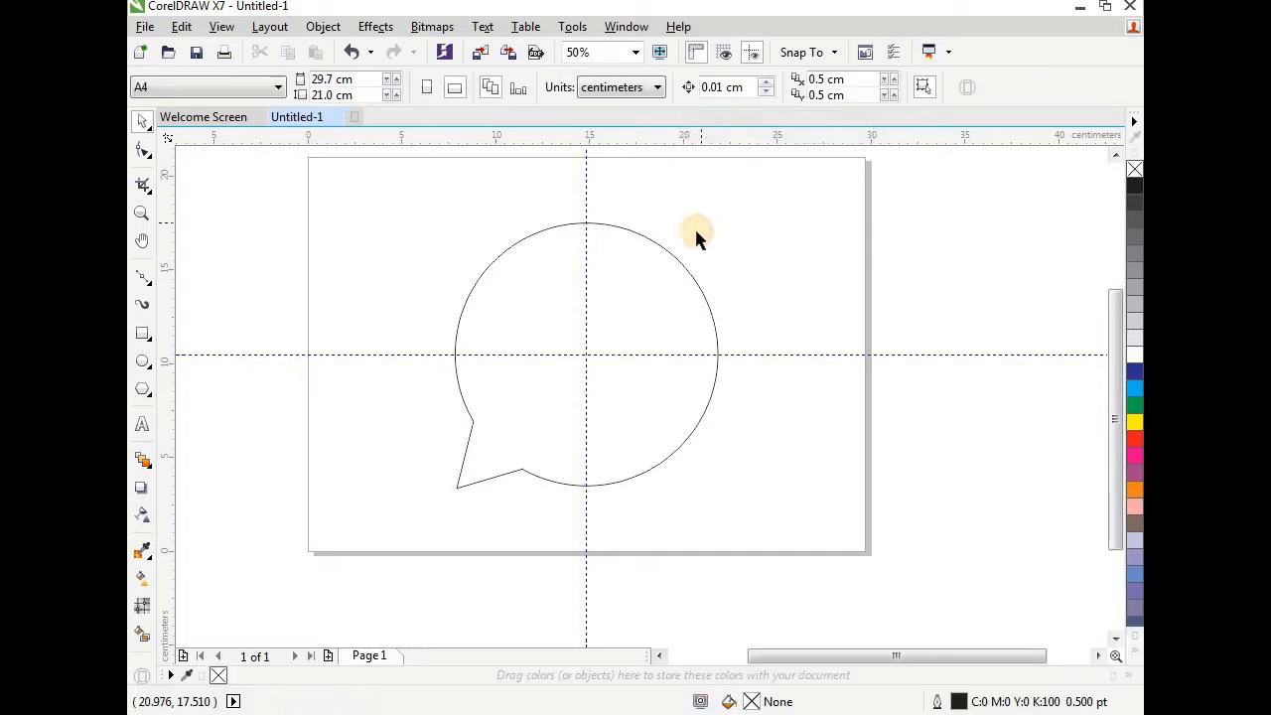
Step: Duplicate the welded speech-bubble shape
{"action": "left_click", "coordinate": [653, 278]}
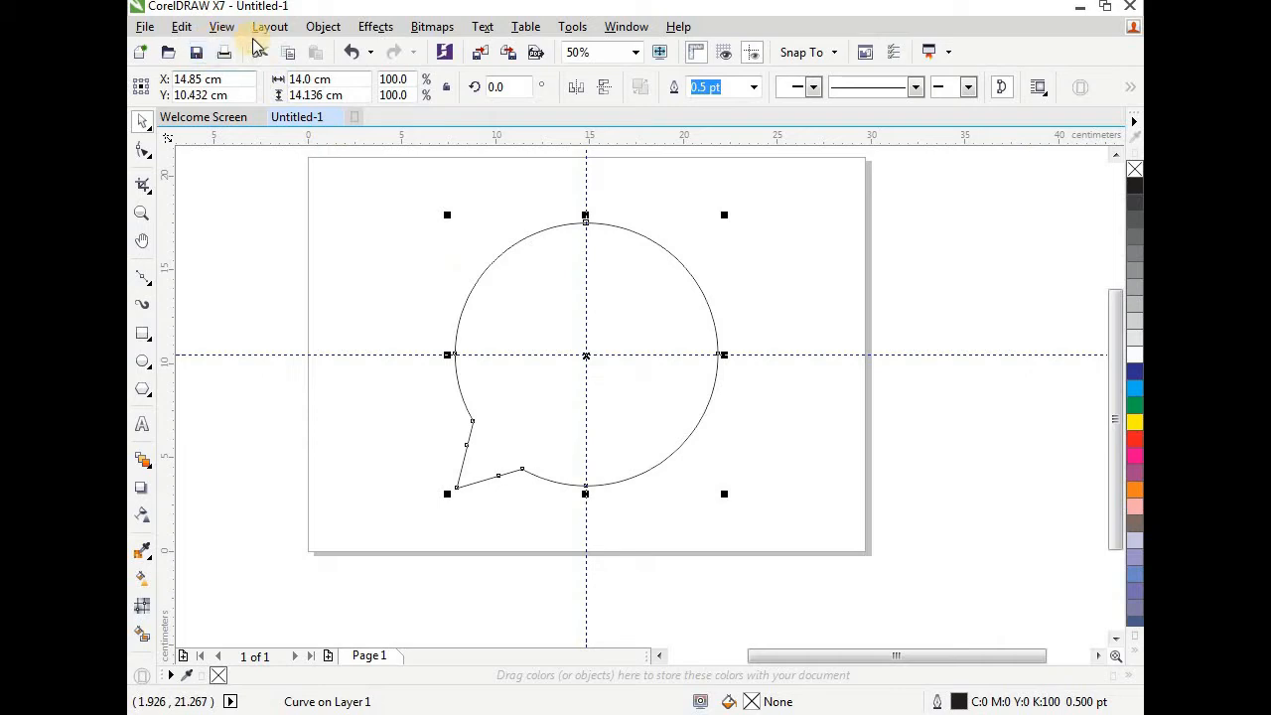
{"action": "left_click", "coordinate": [184, 28]}
{"action": "left_click", "coordinate": [227, 258]}
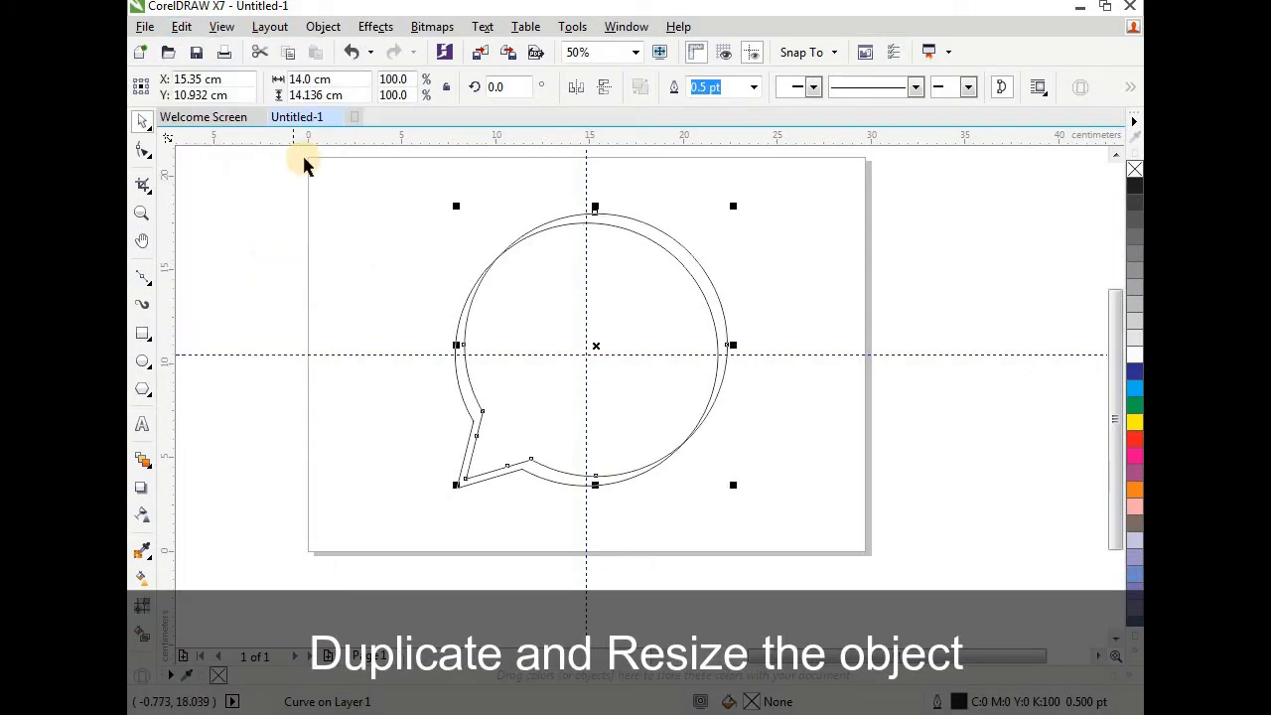
Step: Resize the duplicate speech bubble to 10.5 by 10.5 cm and center it on the guideline intersection inside the original
{"action": "left_click", "coordinate": [297, 79]}
{"action": "triple_click", "coordinate": [297, 79]}
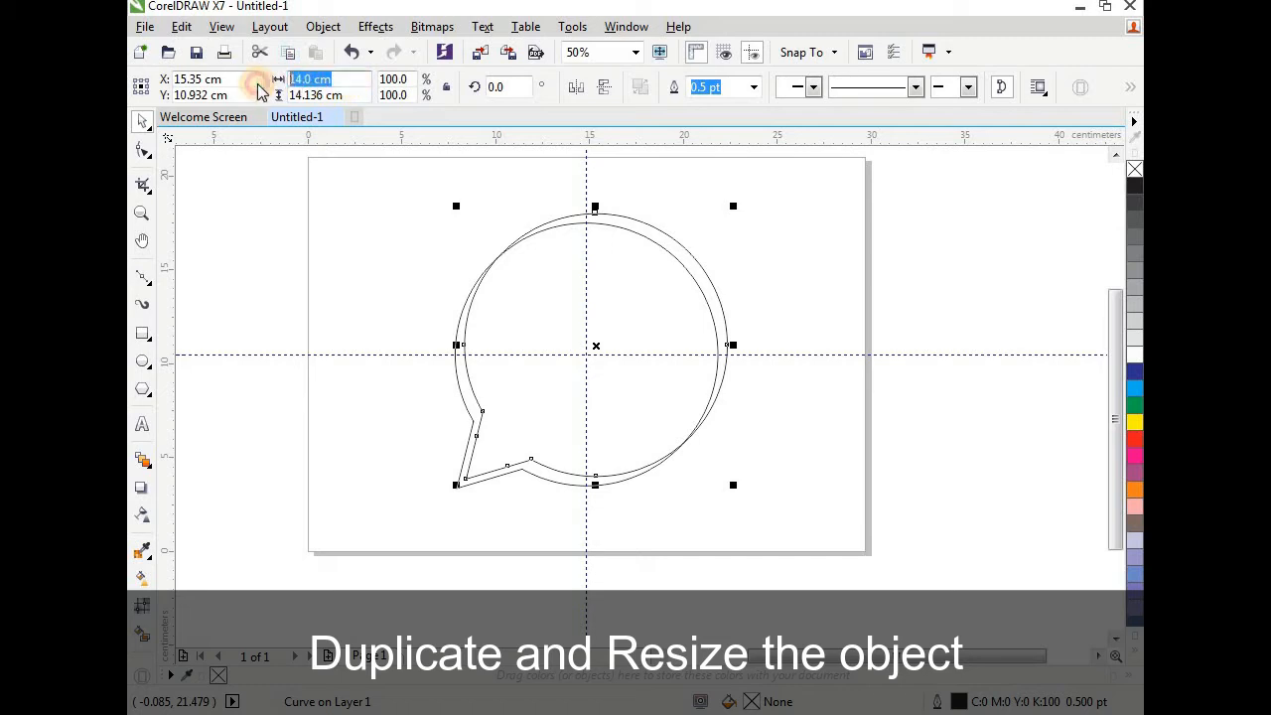
{"action": "type", "text": "10.5"}
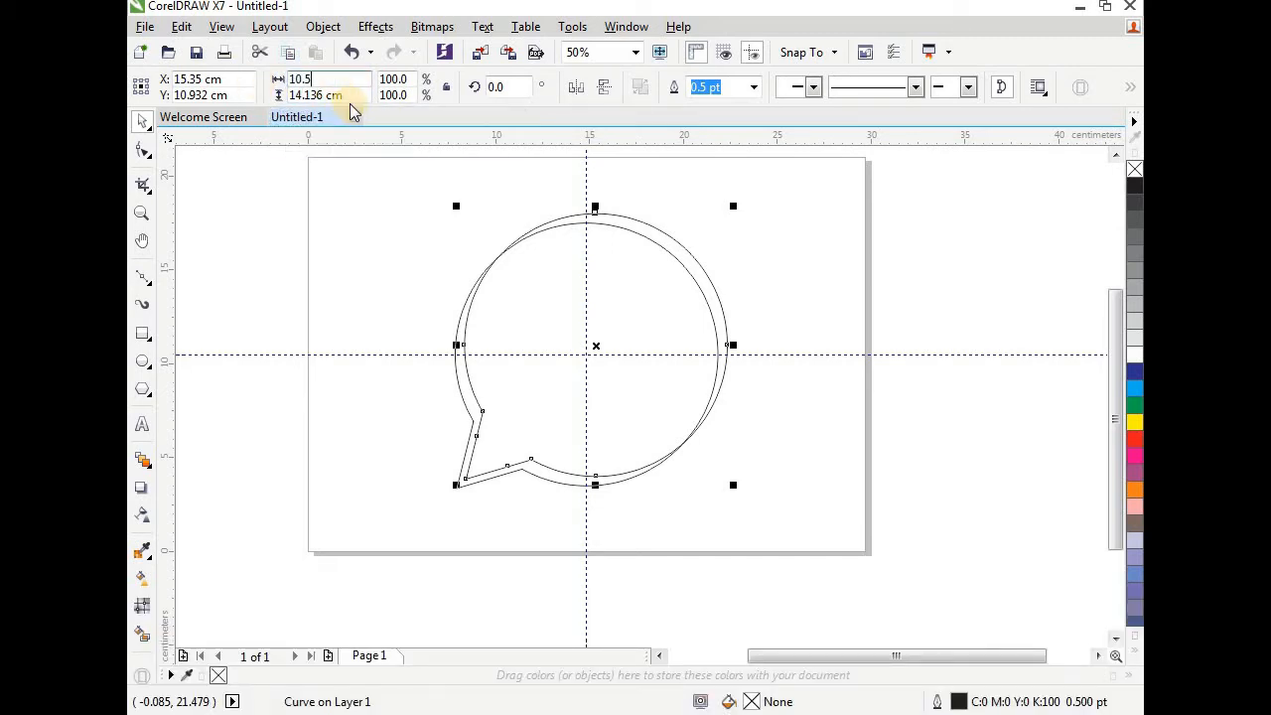
{"action": "key", "text": "Tab"}
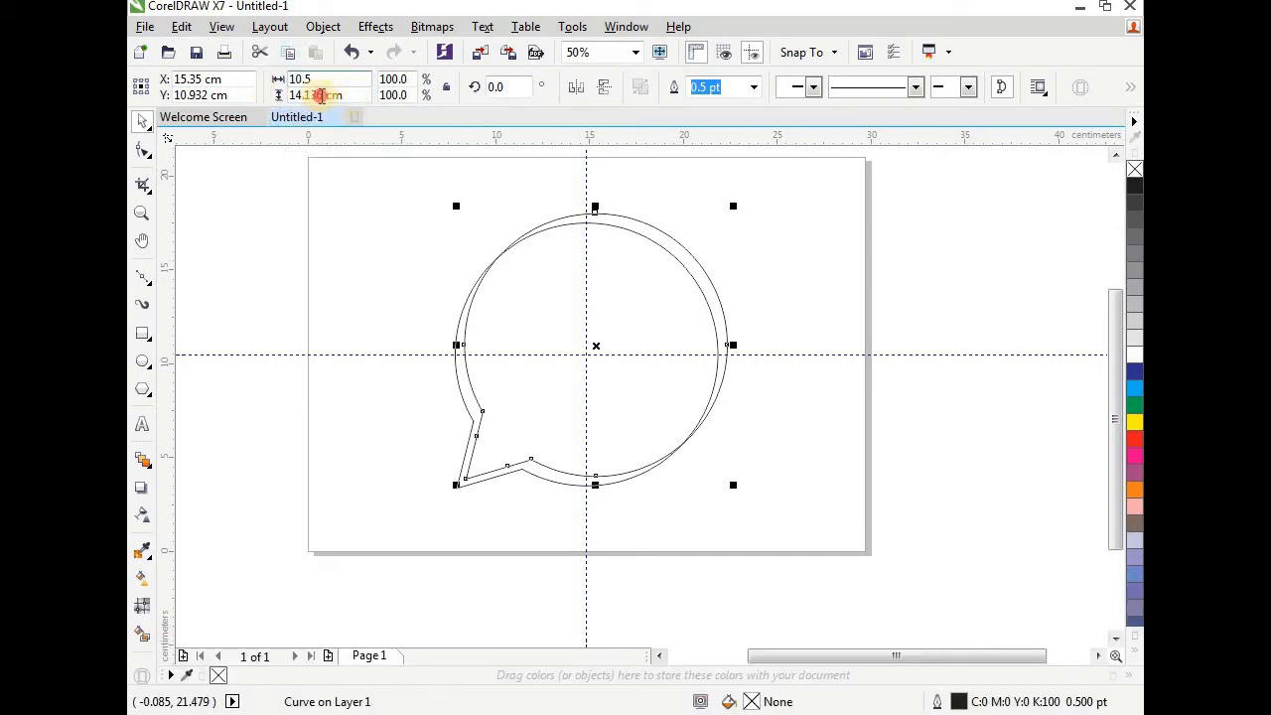
{"action": "type", "text": "10"}
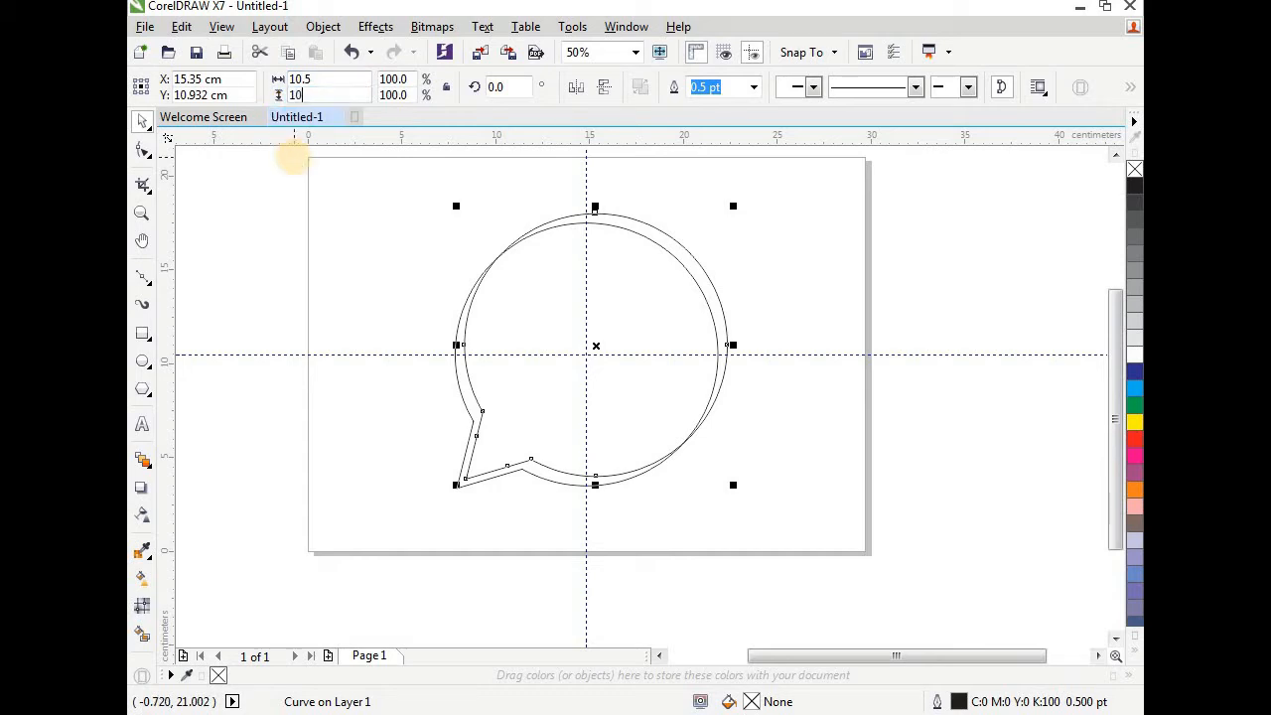
{"action": "type", "text": ".5"}
{"action": "key", "text": "Return"}
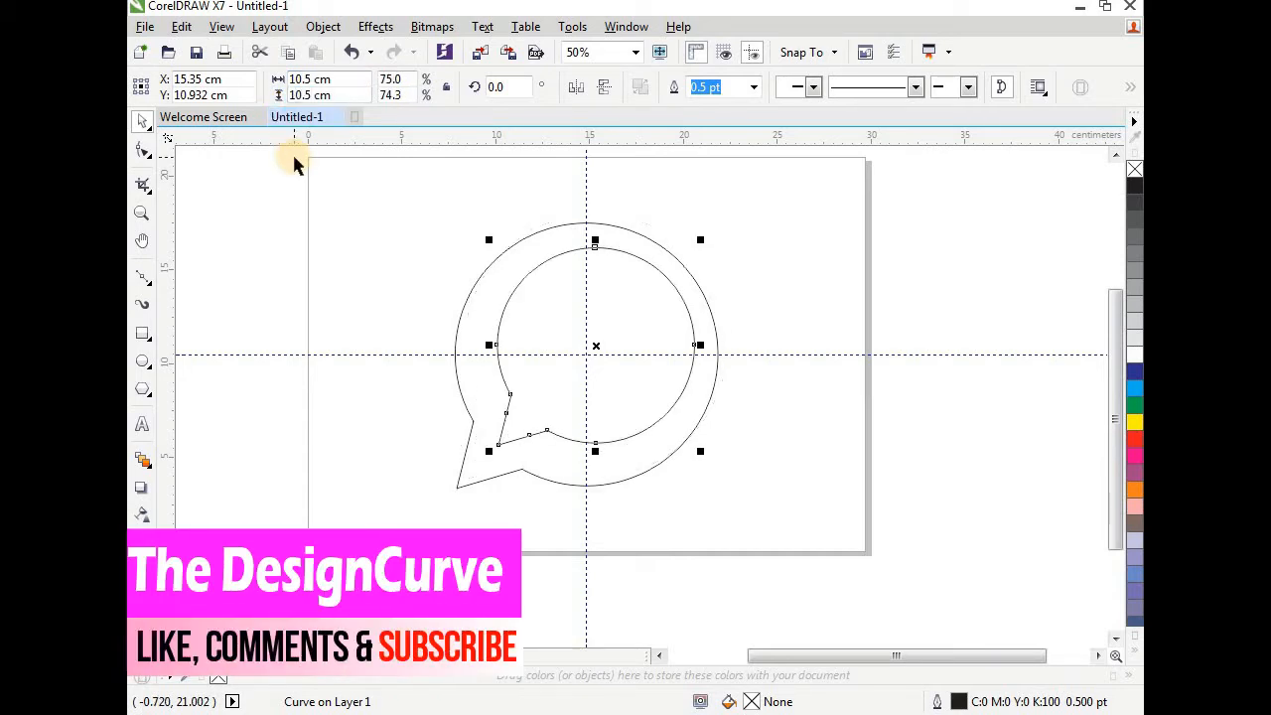
{"action": "left_click_drag", "start_coordinate": [596, 346], "coordinate": [588, 354]}
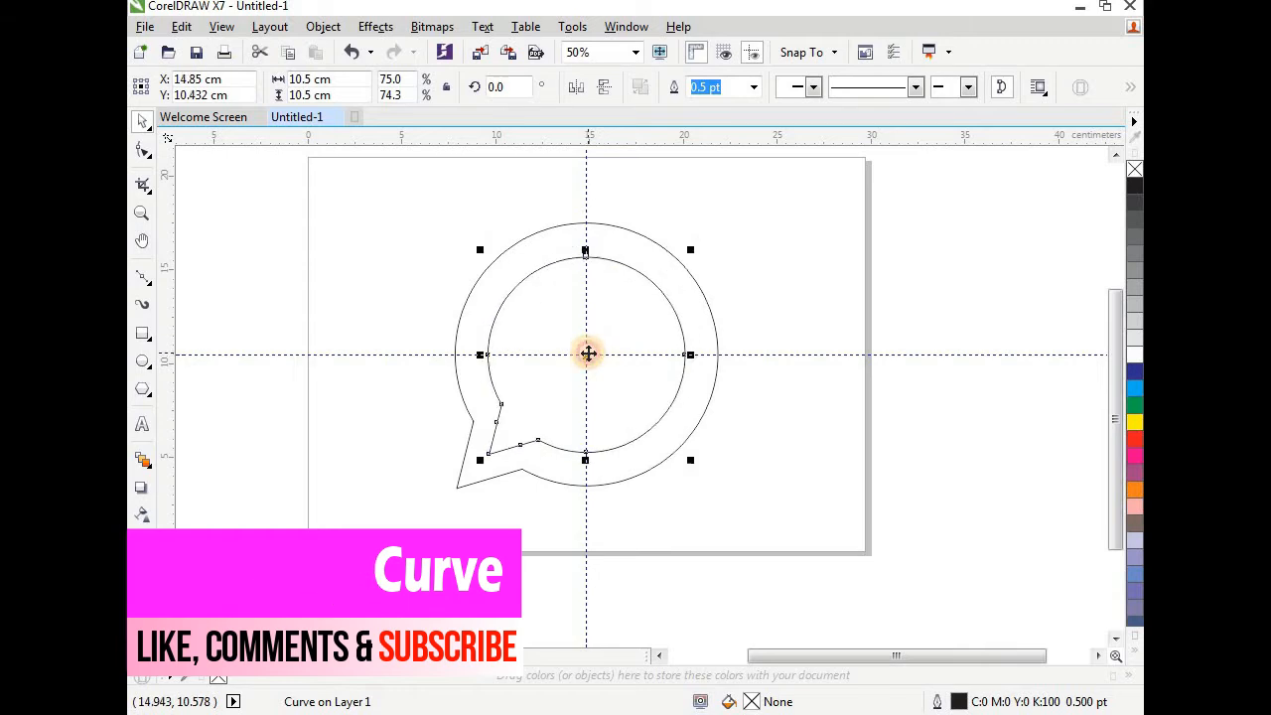
{"action": "left_click", "coordinate": [707, 237]}
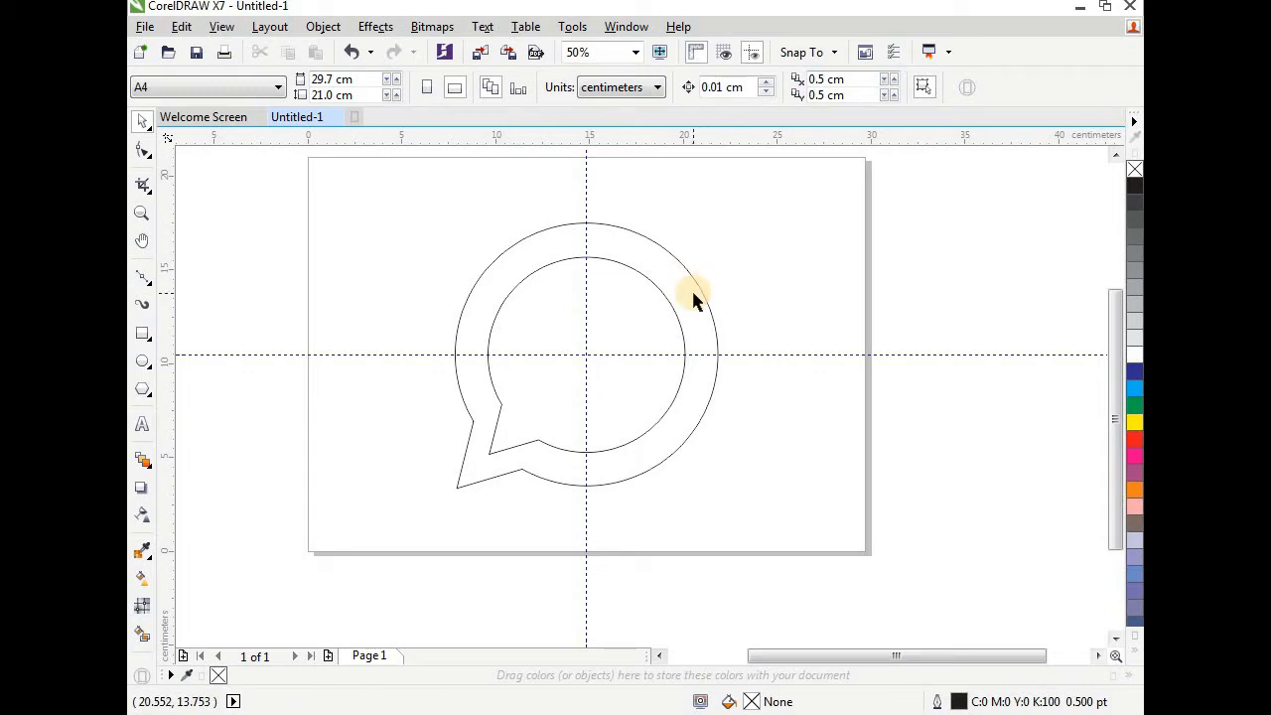
Step: Fill the inner speech bubble with a uniform green, RGB 96, 187, 81
{"action": "left_click", "coordinate": [527, 321]}
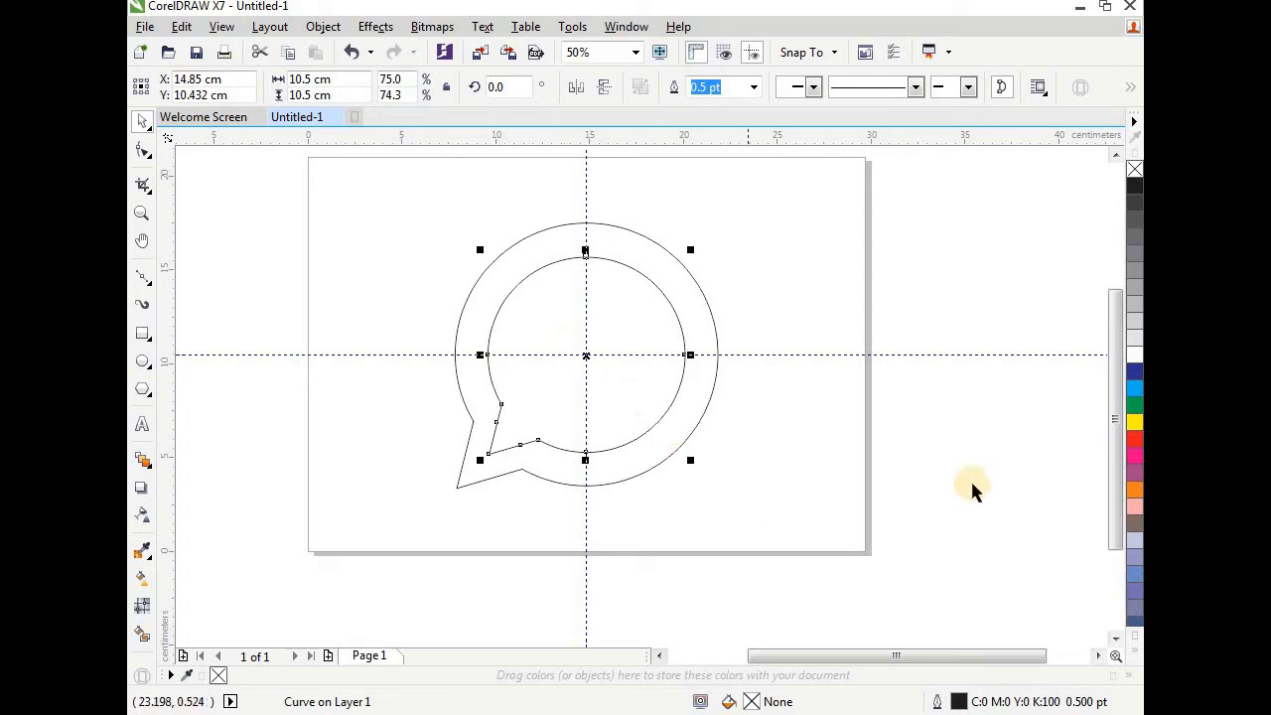
{"action": "left_click", "coordinate": [1136, 421]}
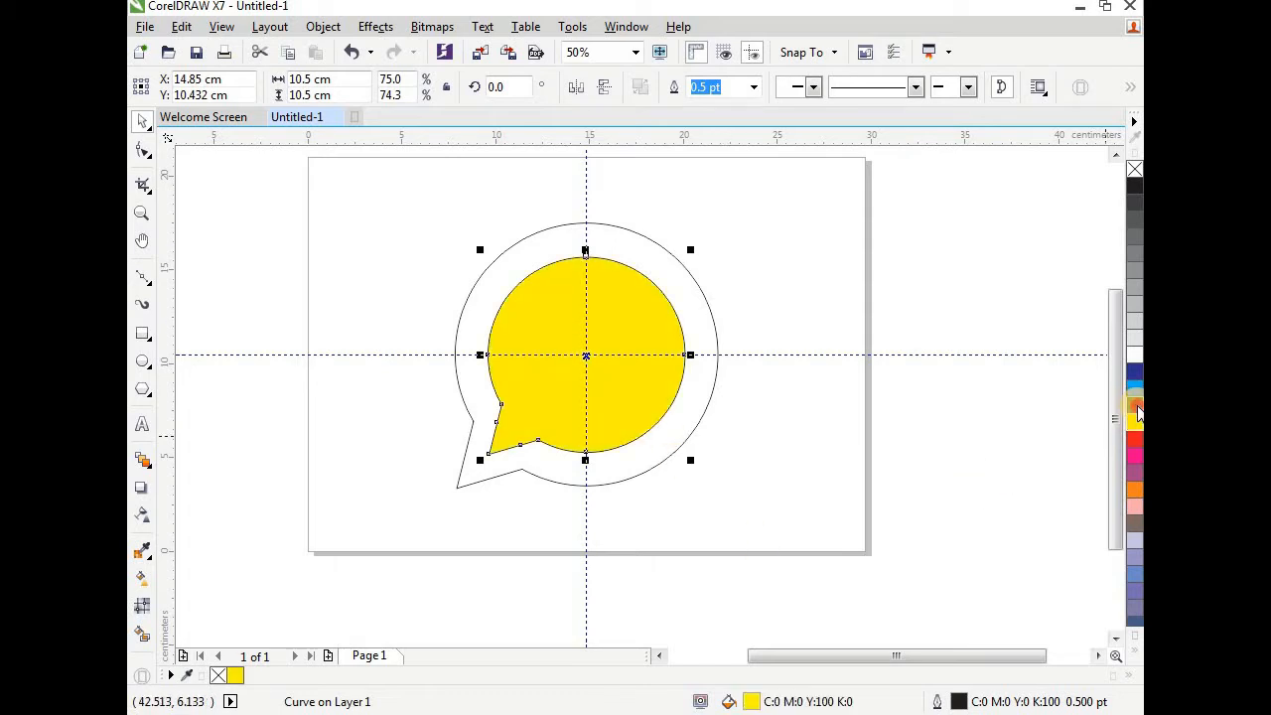
{"action": "left_click", "coordinate": [1137, 407]}
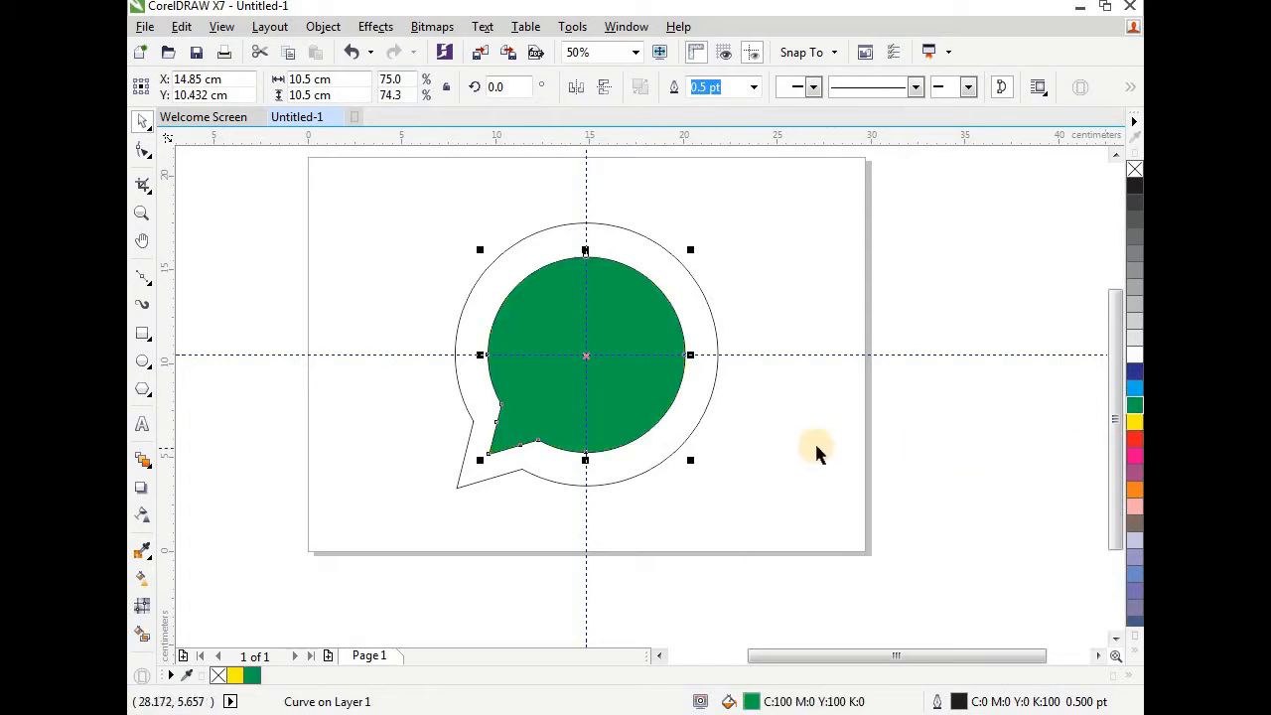
{"action": "double_click", "coordinate": [755, 703]}
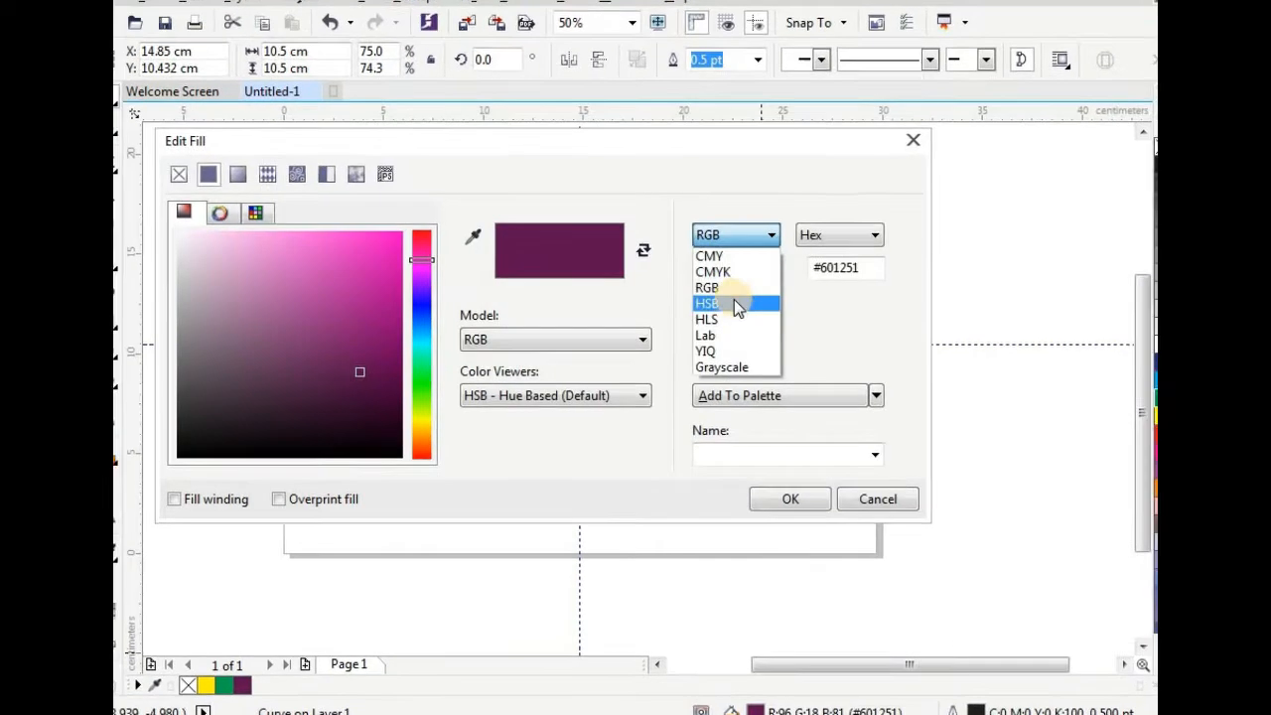
{"action": "left_click", "coordinate": [742, 284]}
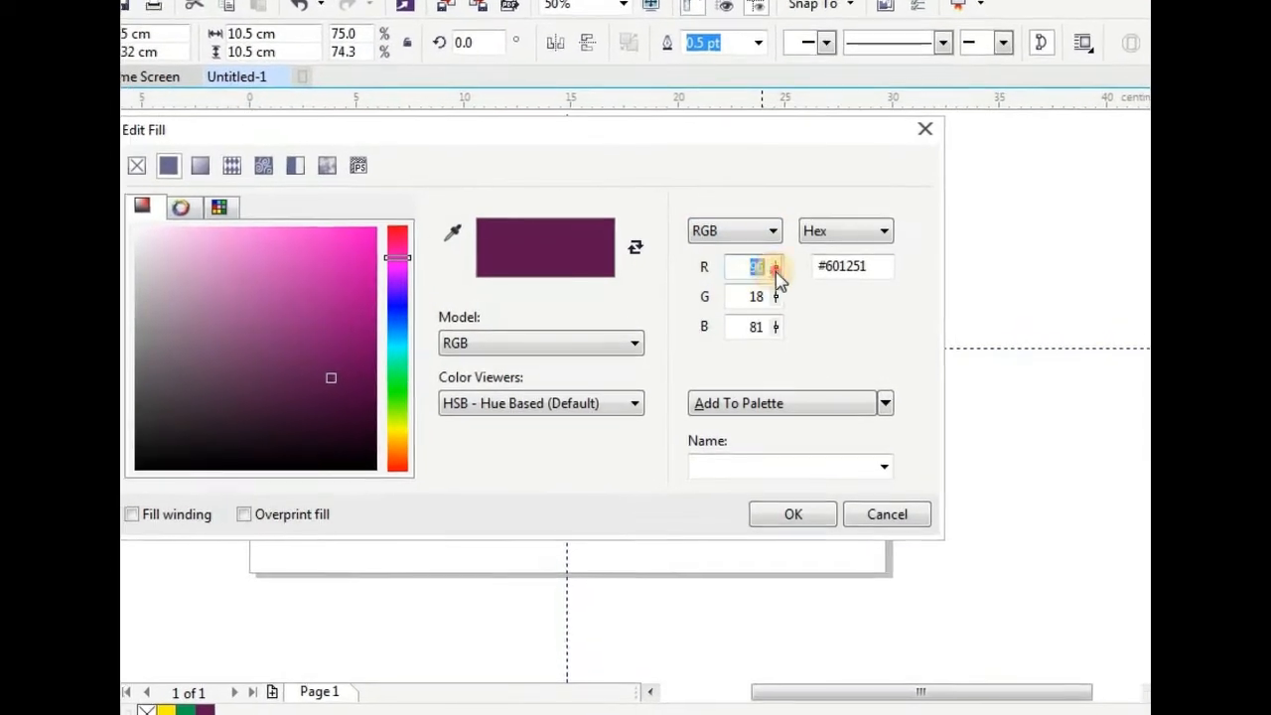
{"action": "left_click", "coordinate": [758, 297]}
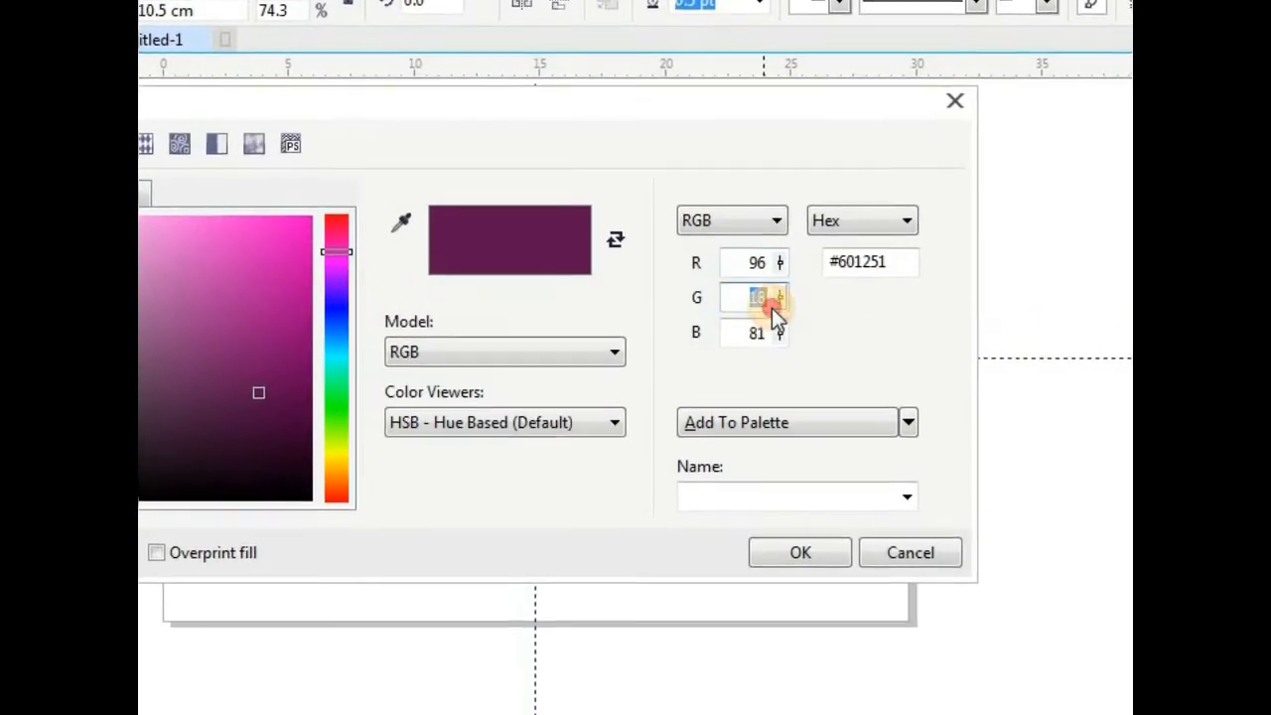
{"action": "type", "text": "187"}
{"action": "left_click", "coordinate": [760, 332]}
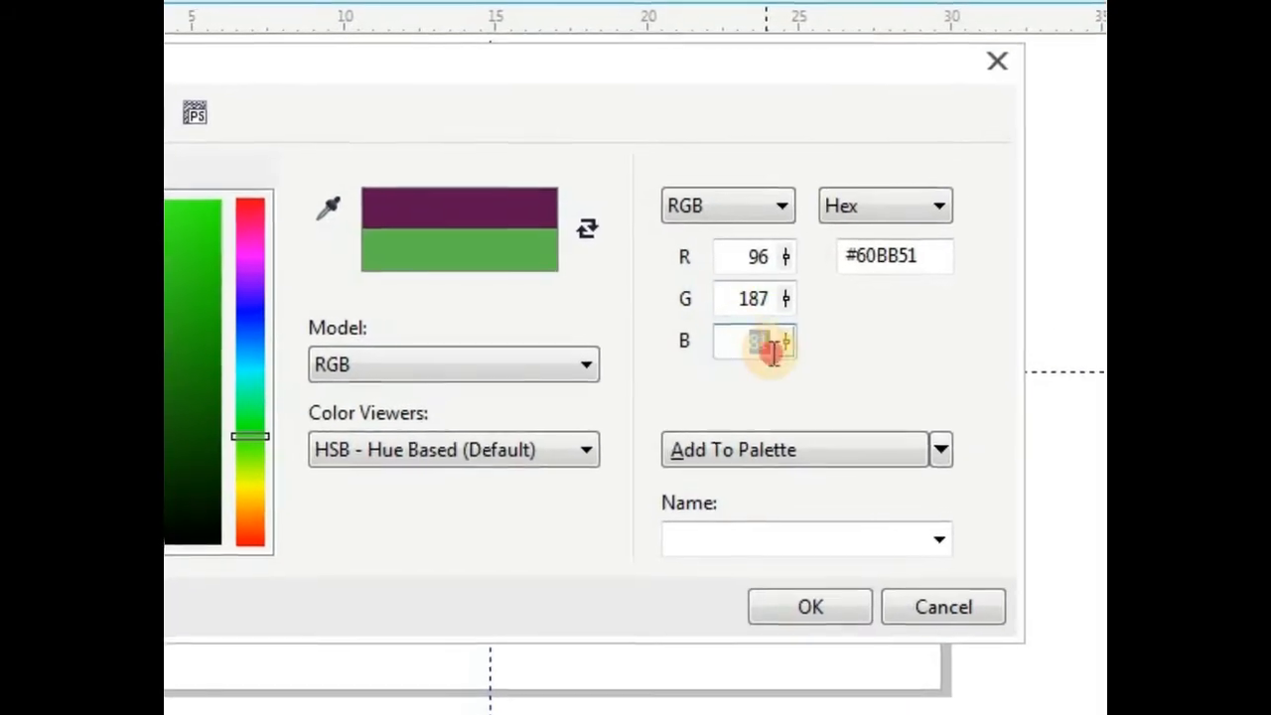
{"action": "type", "text": "81"}
{"action": "left_click", "coordinate": [810, 606]}
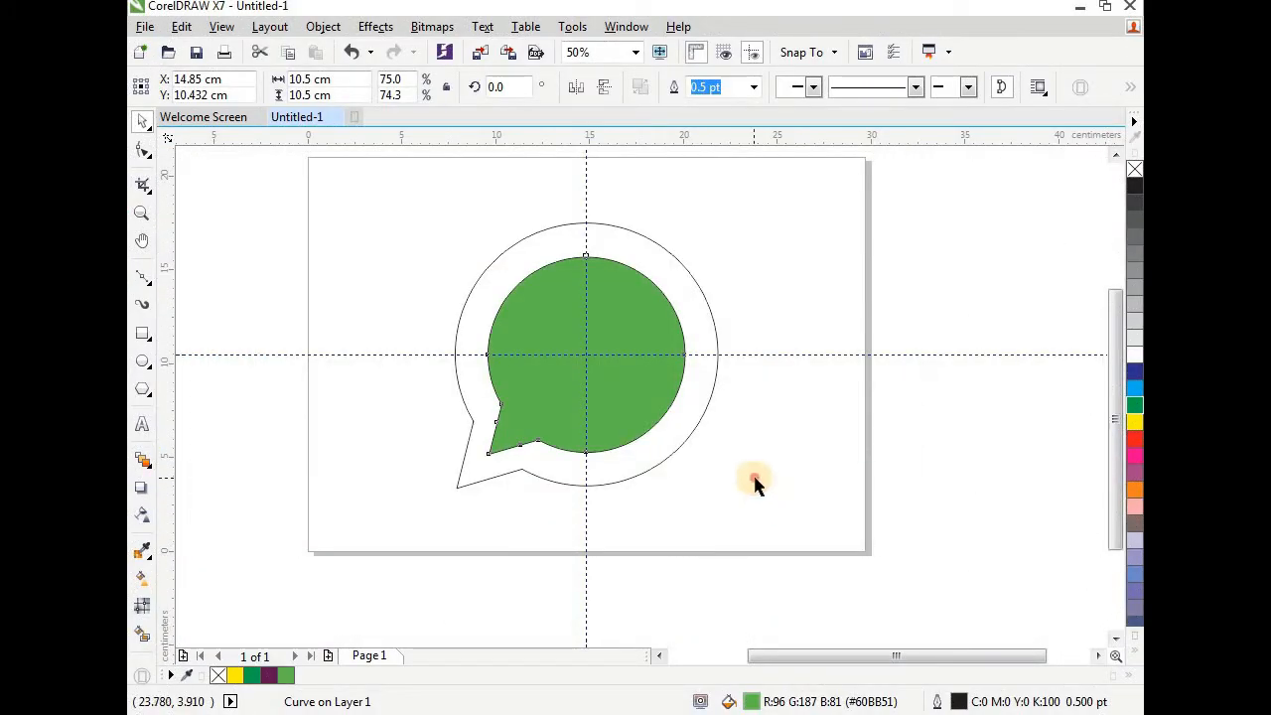
{"action": "left_click", "coordinate": [754, 483]}
Step: Remove the outline from the green inner speech bubble by setting its outline width to None
{"action": "left_click", "coordinate": [632, 386]}
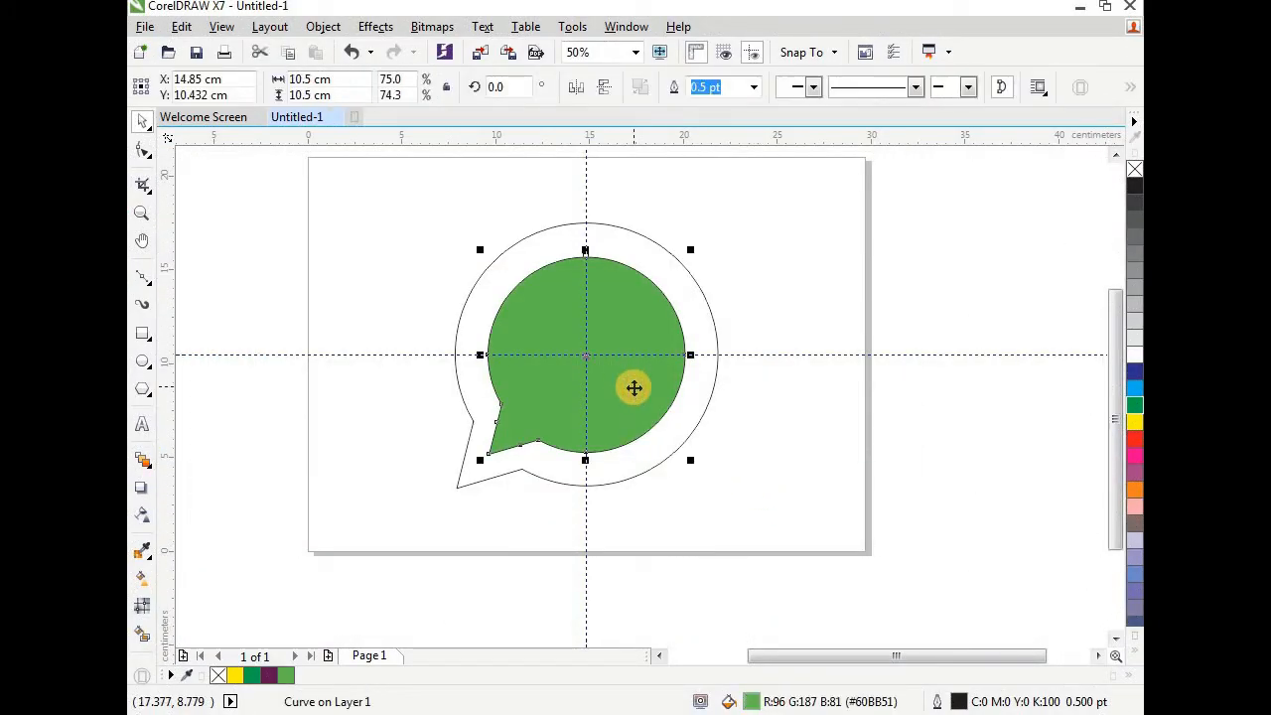
{"action": "double_click", "coordinate": [968, 704]}
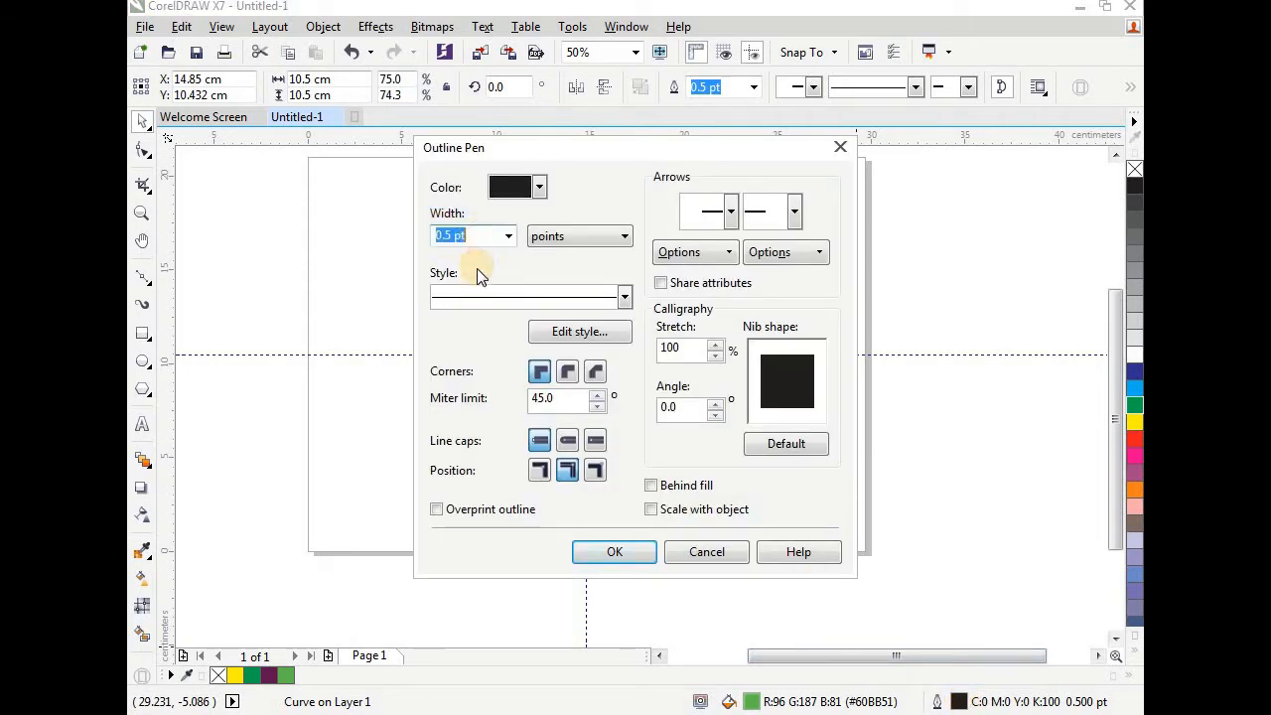
{"action": "left_click", "coordinate": [506, 237]}
{"action": "left_click", "coordinate": [479, 256]}
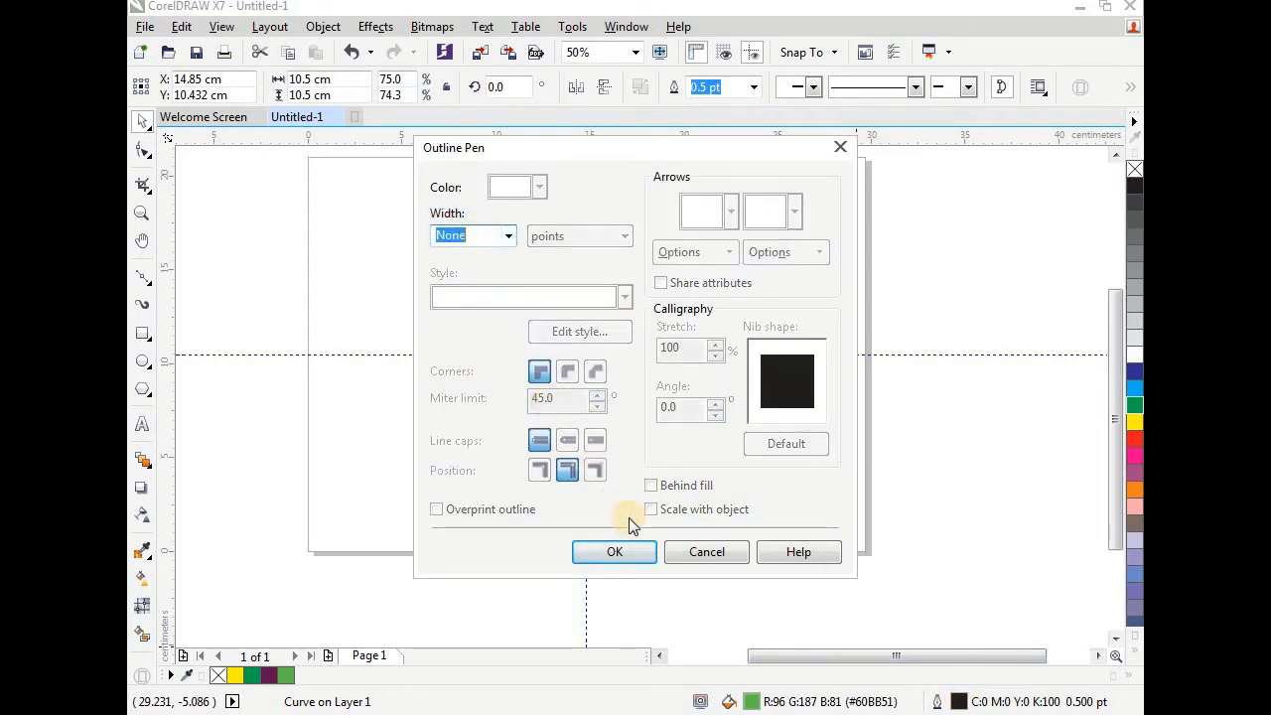
{"action": "left_click", "coordinate": [629, 552]}
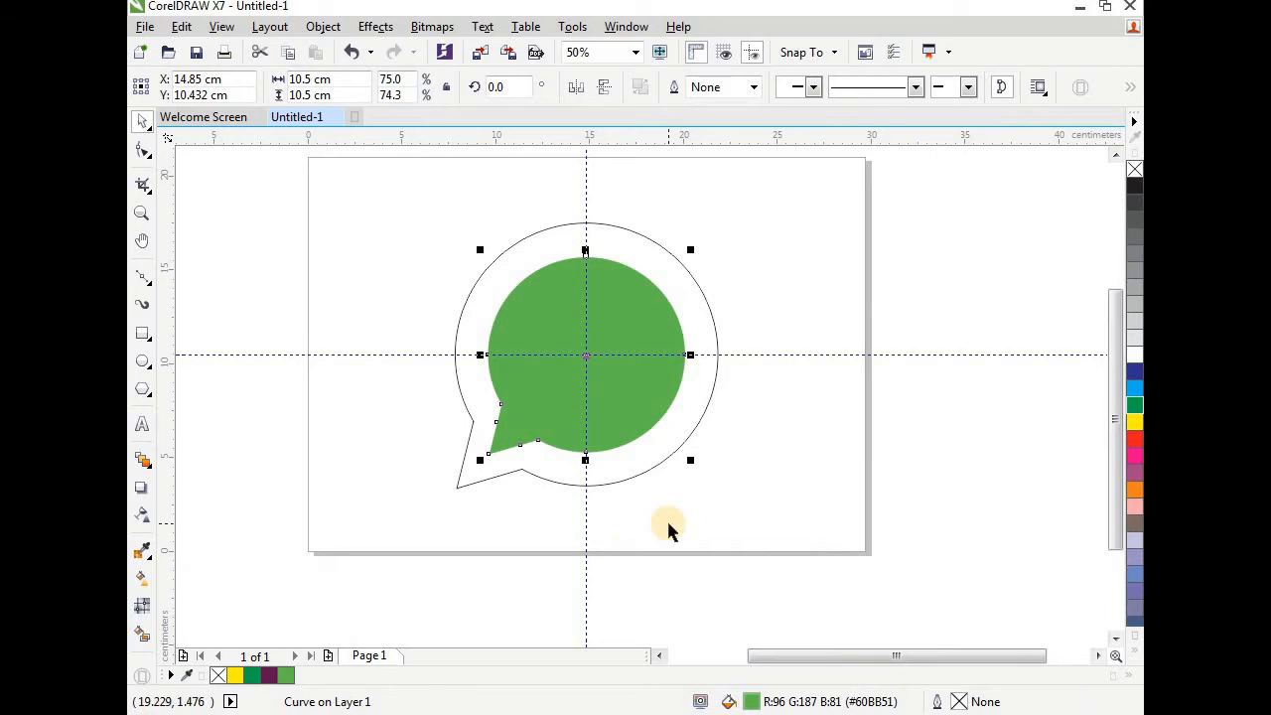
{"action": "left_click", "coordinate": [667, 519]}
Step: Fill the outer speech bubble with white
{"action": "left_click", "coordinate": [683, 410]}
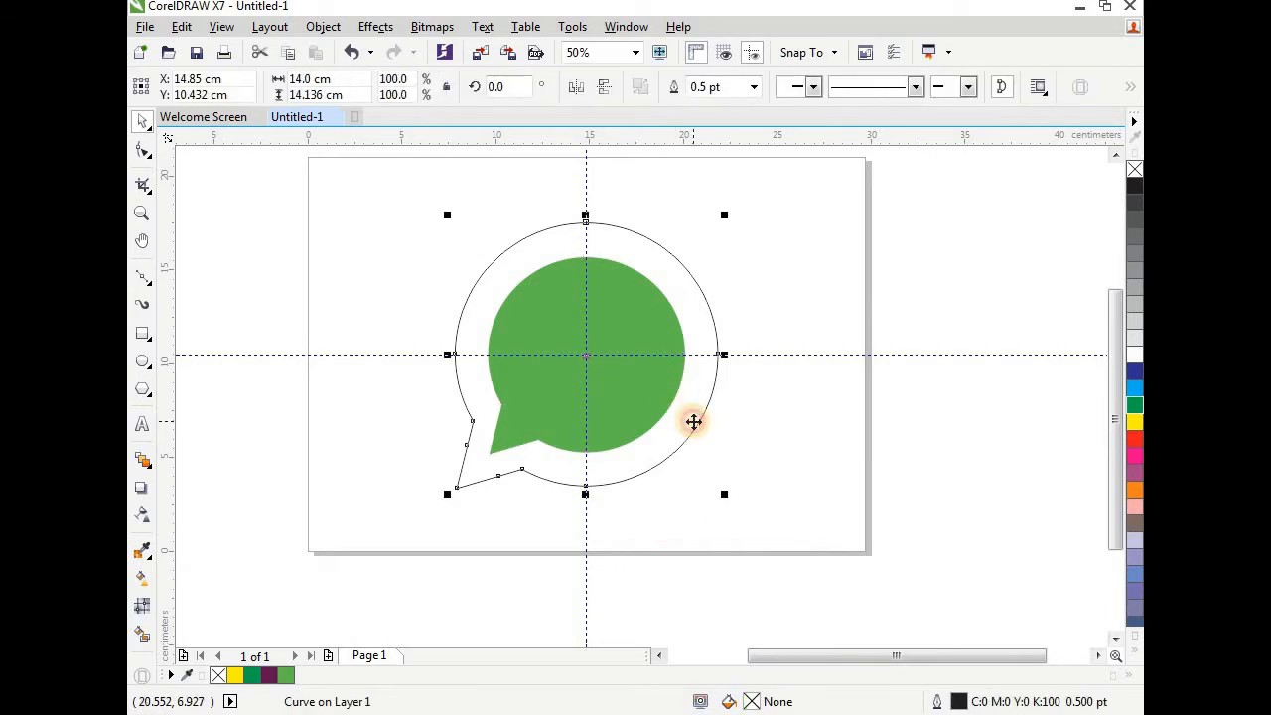
{"action": "left_click", "coordinate": [787, 426]}
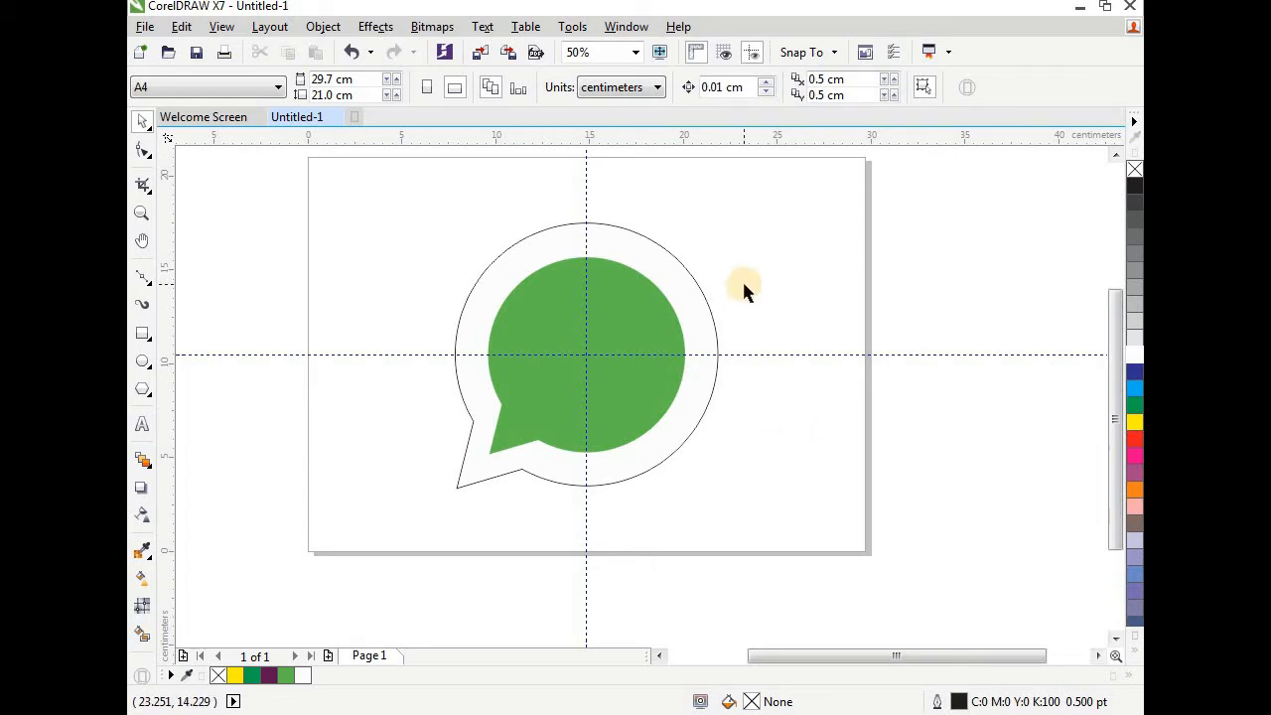
Step: Insert the circled telephone handset character from the Wingdings font in the empty area to the right of the page
{"action": "left_click_drag", "start_coordinate": [843, 642], "coordinate": [885, 655]}
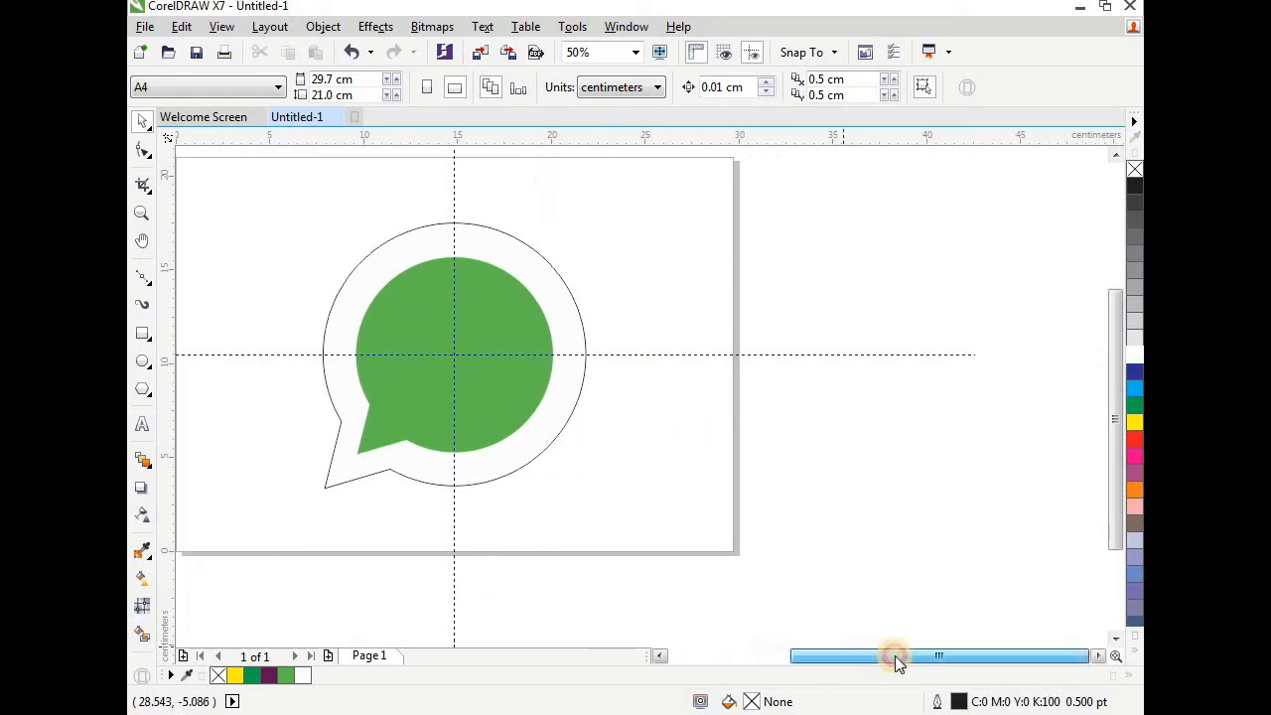
{"action": "left_click", "coordinate": [487, 26]}
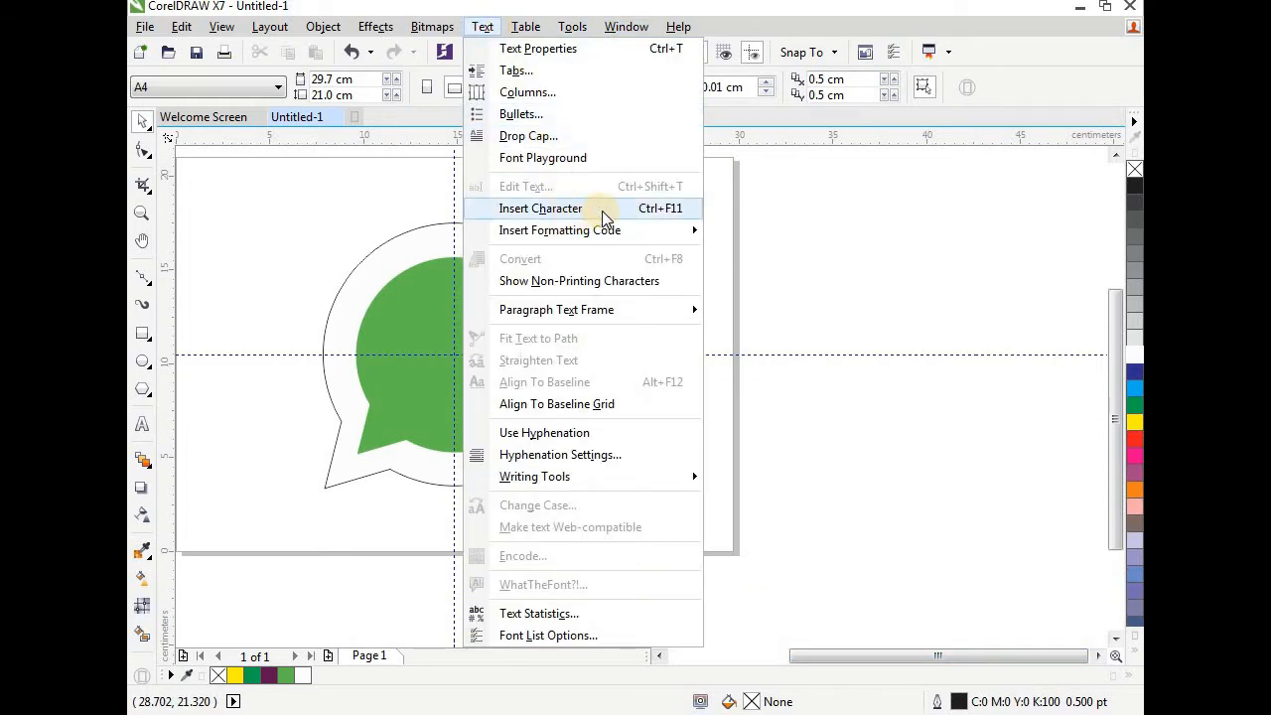
{"action": "left_click", "coordinate": [604, 210]}
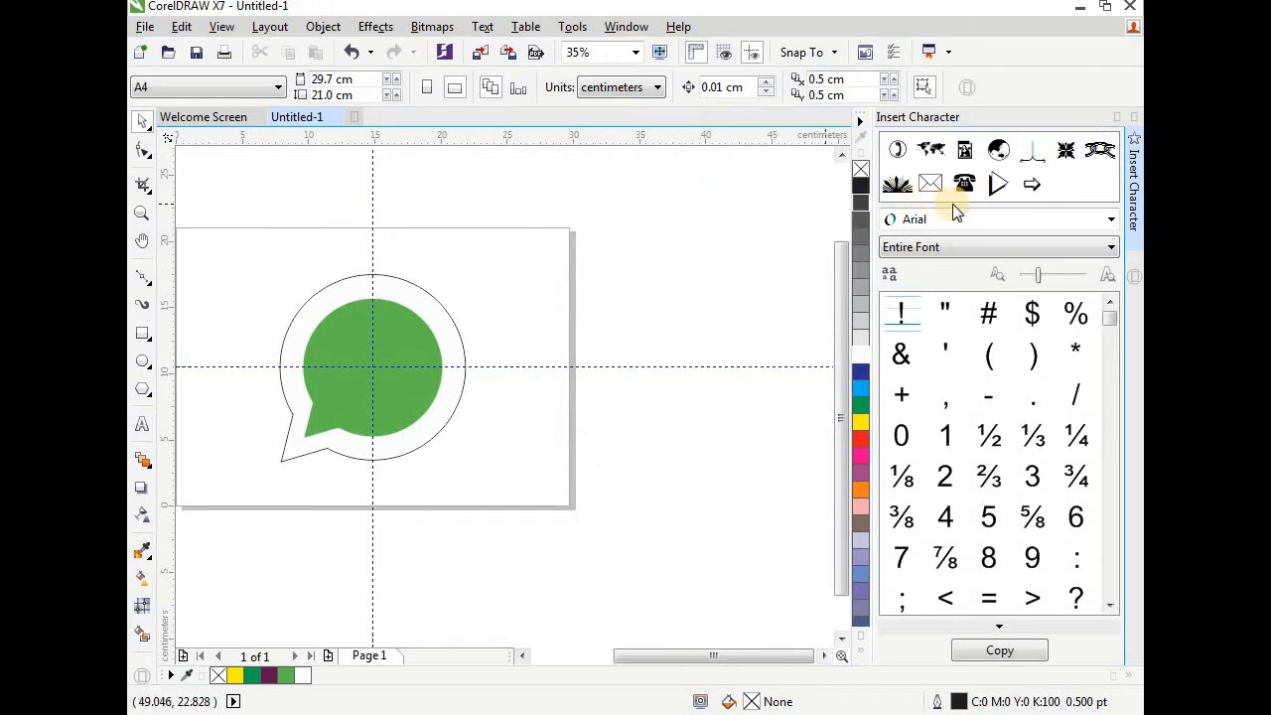
{"action": "left_click", "coordinate": [1048, 220]}
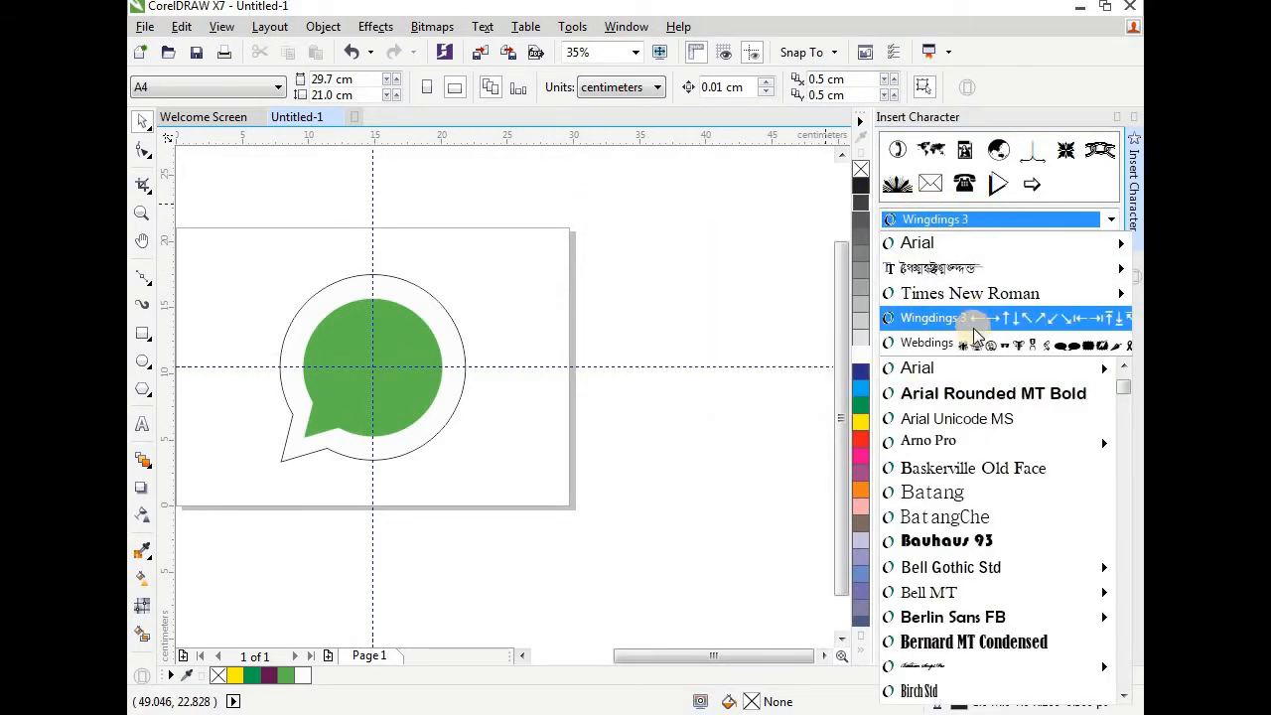
{"action": "mouse_move", "coordinate": [978, 368]}
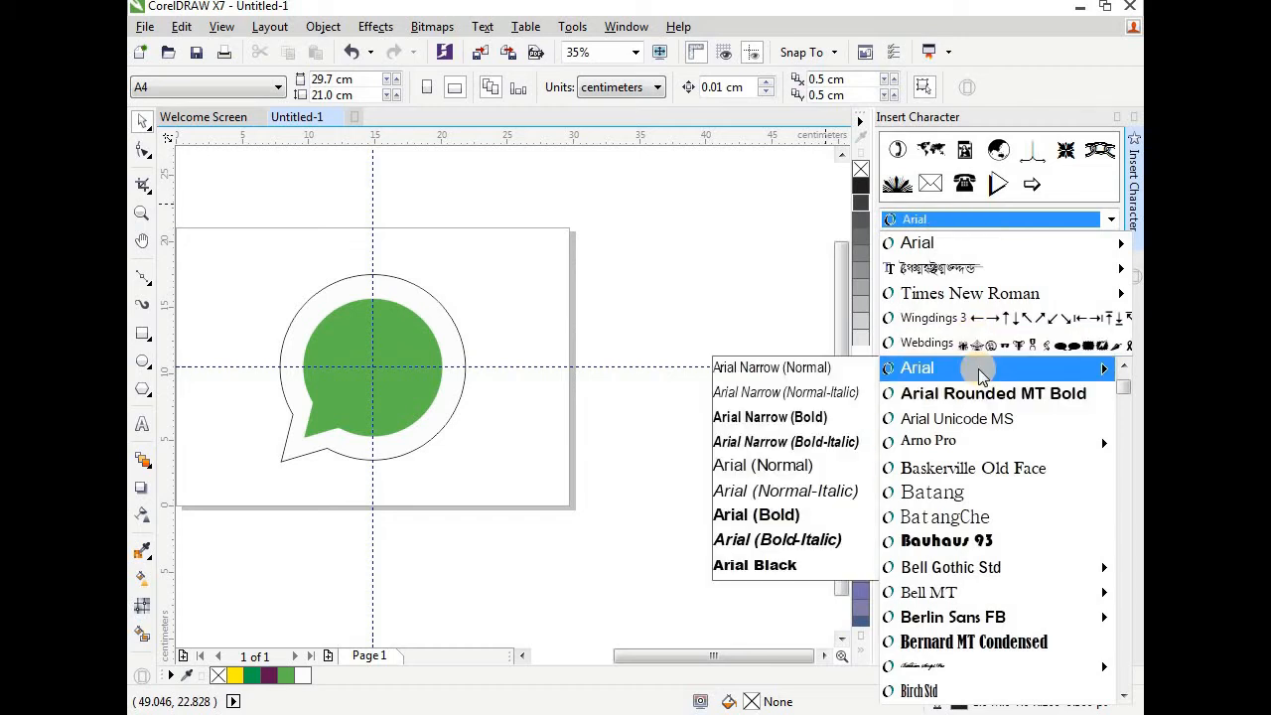
{"action": "scroll", "coordinate": [988, 433], "scroll_direction": "down", "scroll_amount": 2}
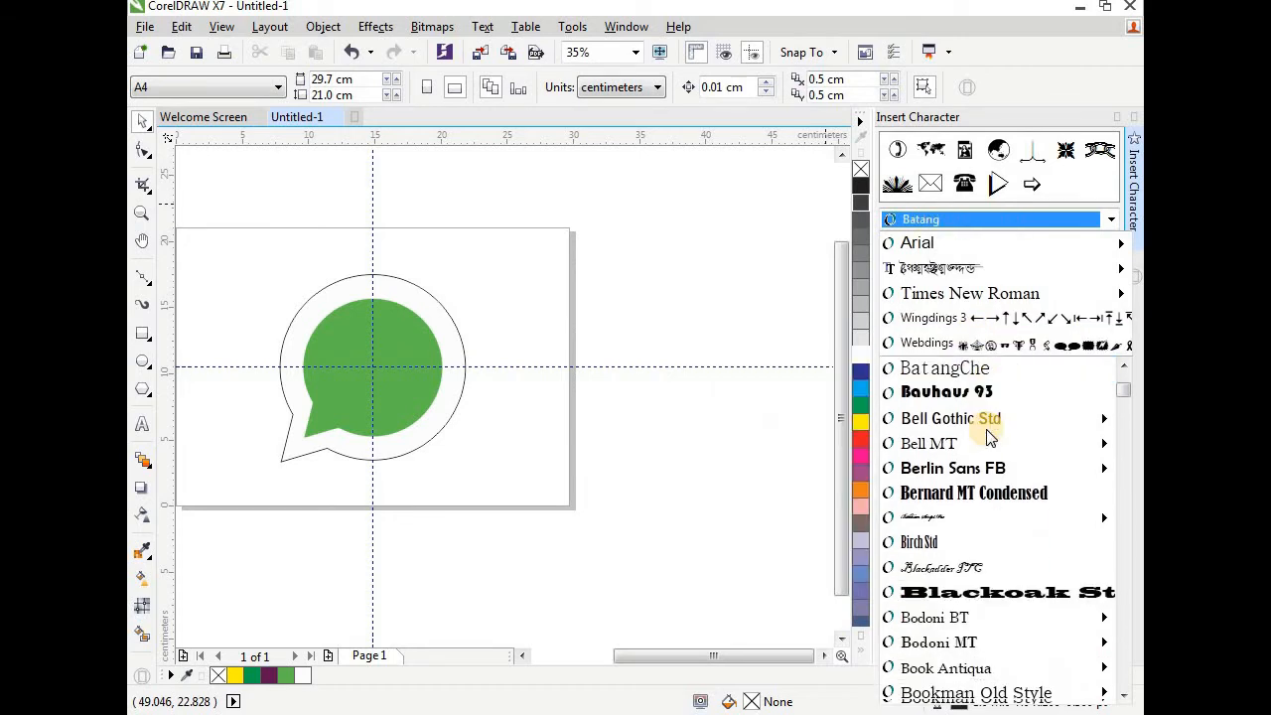
{"action": "left_click_drag", "start_coordinate": [1123, 393], "coordinate": [1122, 698]}
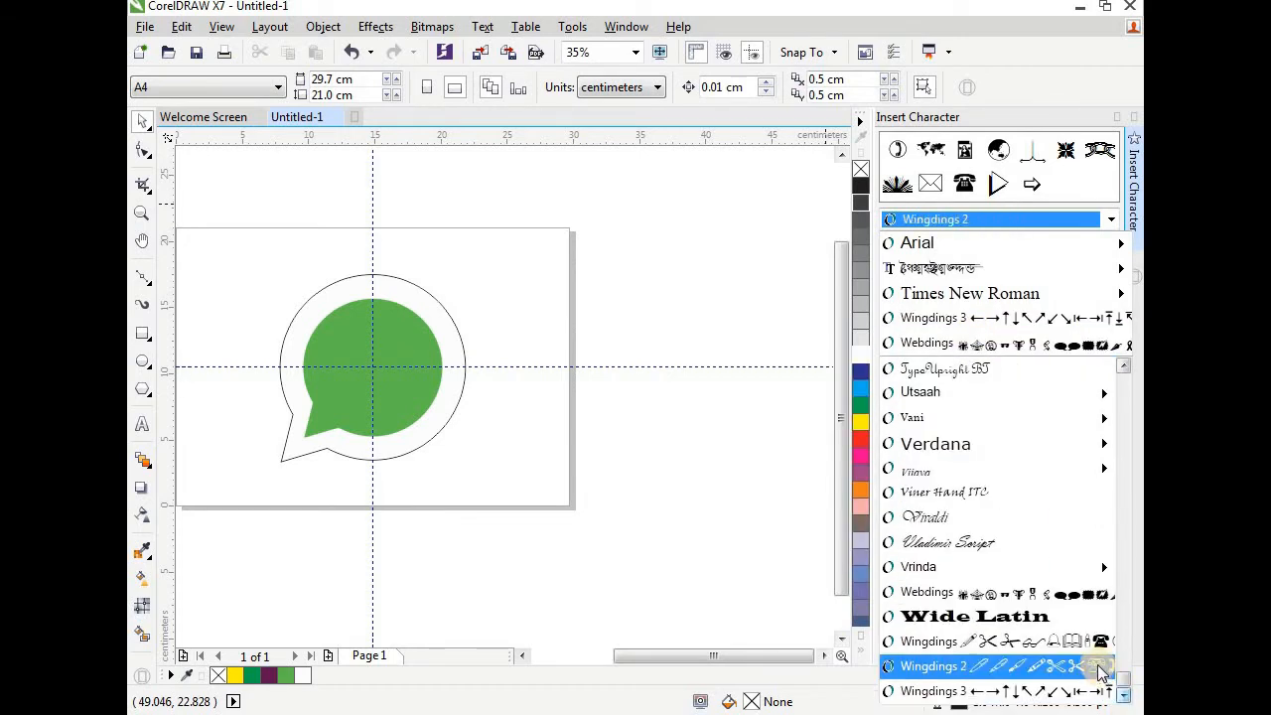
{"action": "left_click", "coordinate": [1093, 647]}
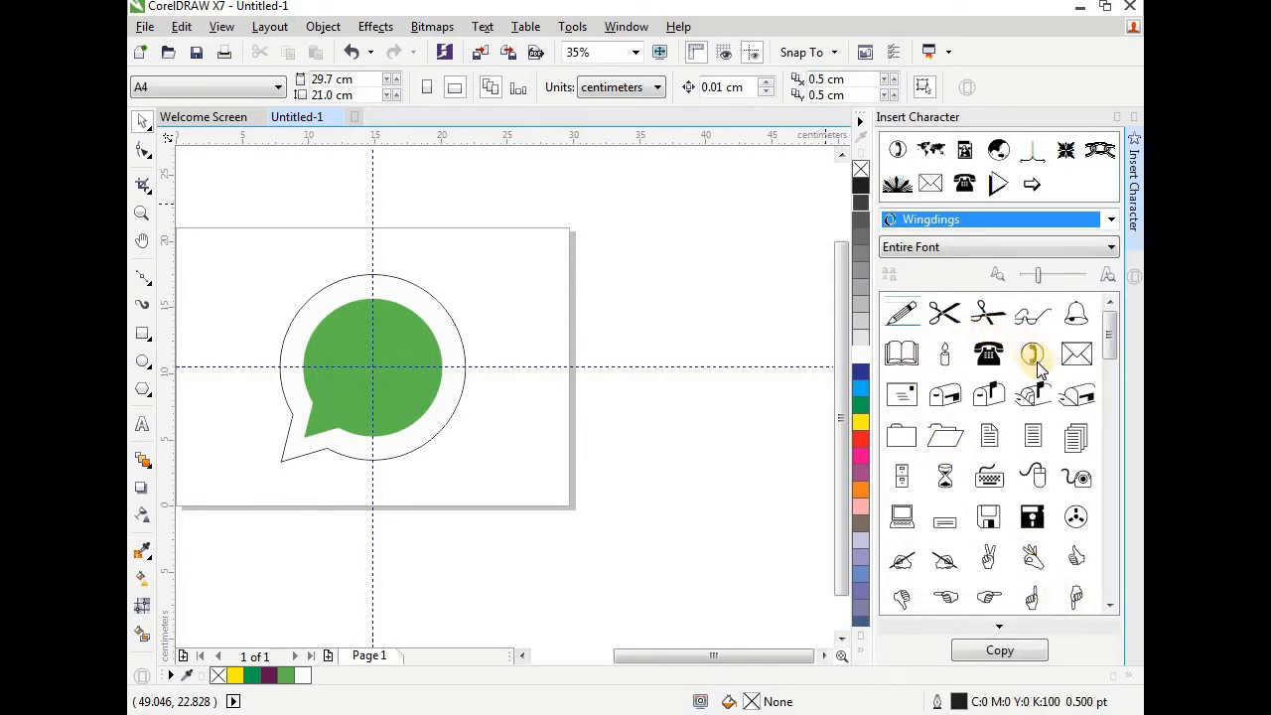
{"action": "left_click_drag", "start_coordinate": [1038, 364], "coordinate": [727, 423]}
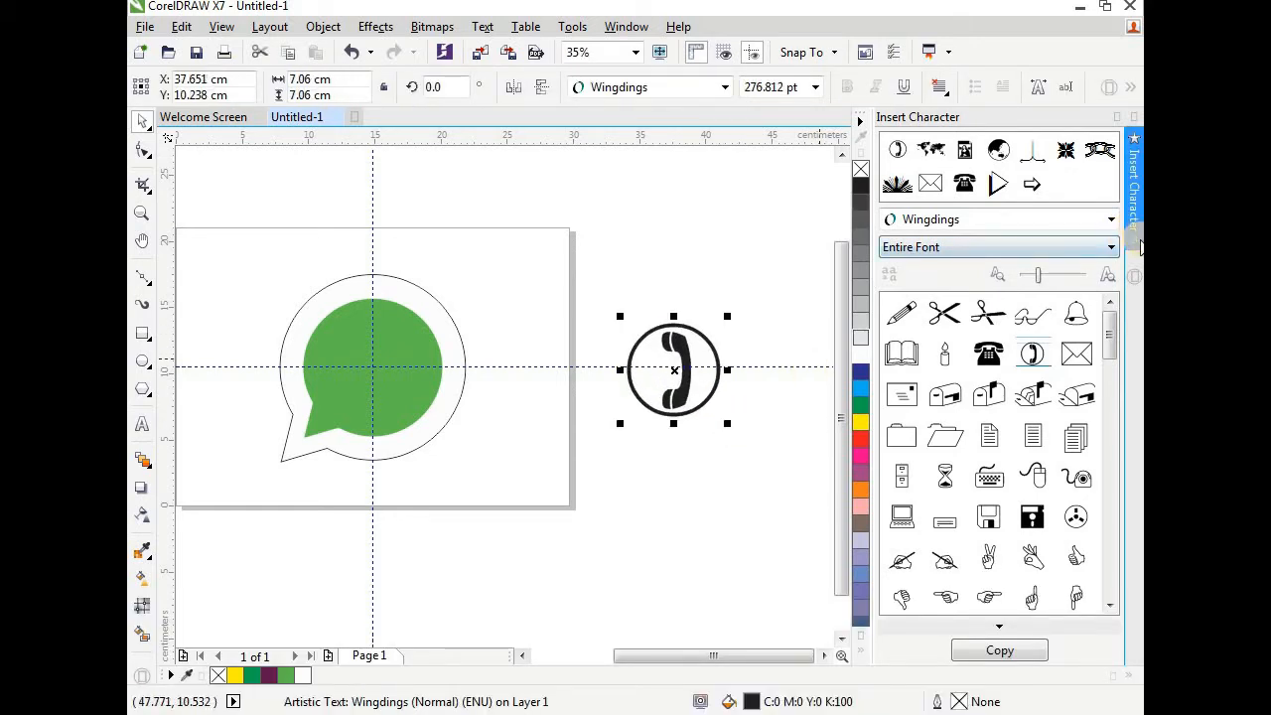
{"action": "left_click", "coordinate": [1135, 244]}
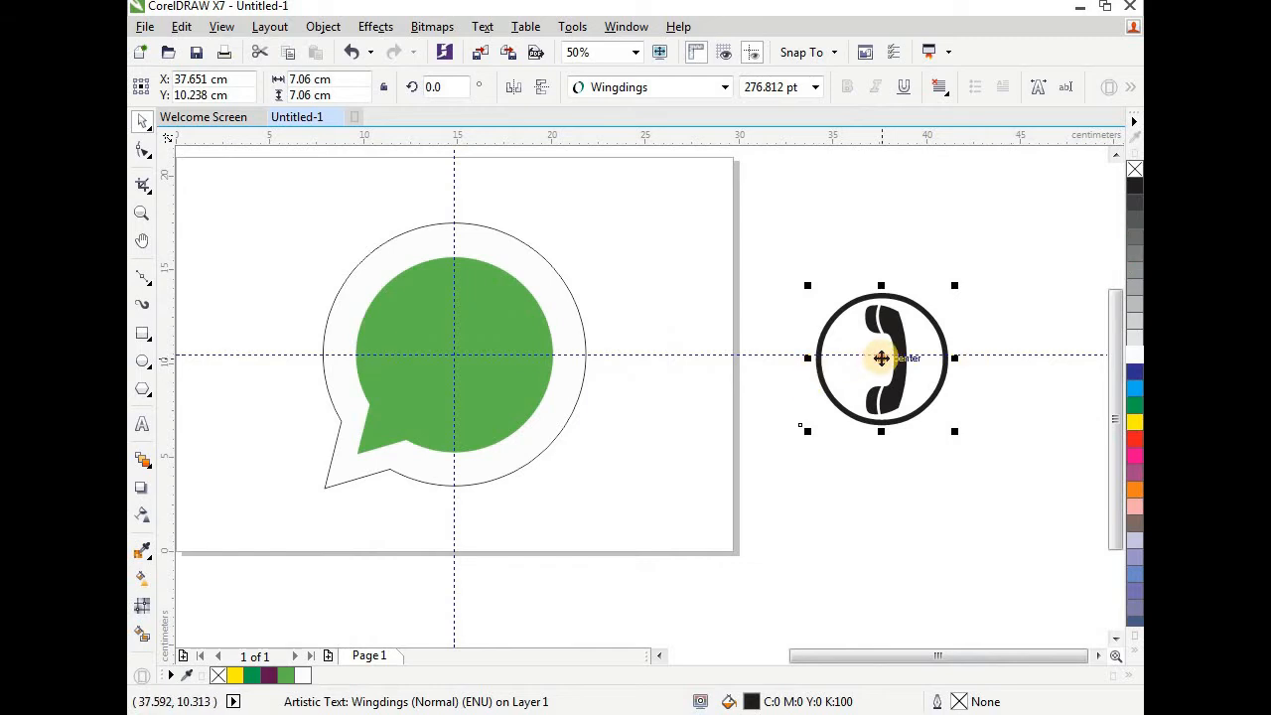
Step: Move the circled handset symbol closer to the speech bubble and enlarge it proportionally to about 10.9 cm
{"action": "scroll", "coordinate": [845, 364], "scroll_direction": "up", "scroll_amount": 1}
{"action": "left_click_drag", "start_coordinate": [713, 278], "coordinate": [694, 269]}
{"action": "left_click_drag", "start_coordinate": [780, 345], "coordinate": [852, 418]}
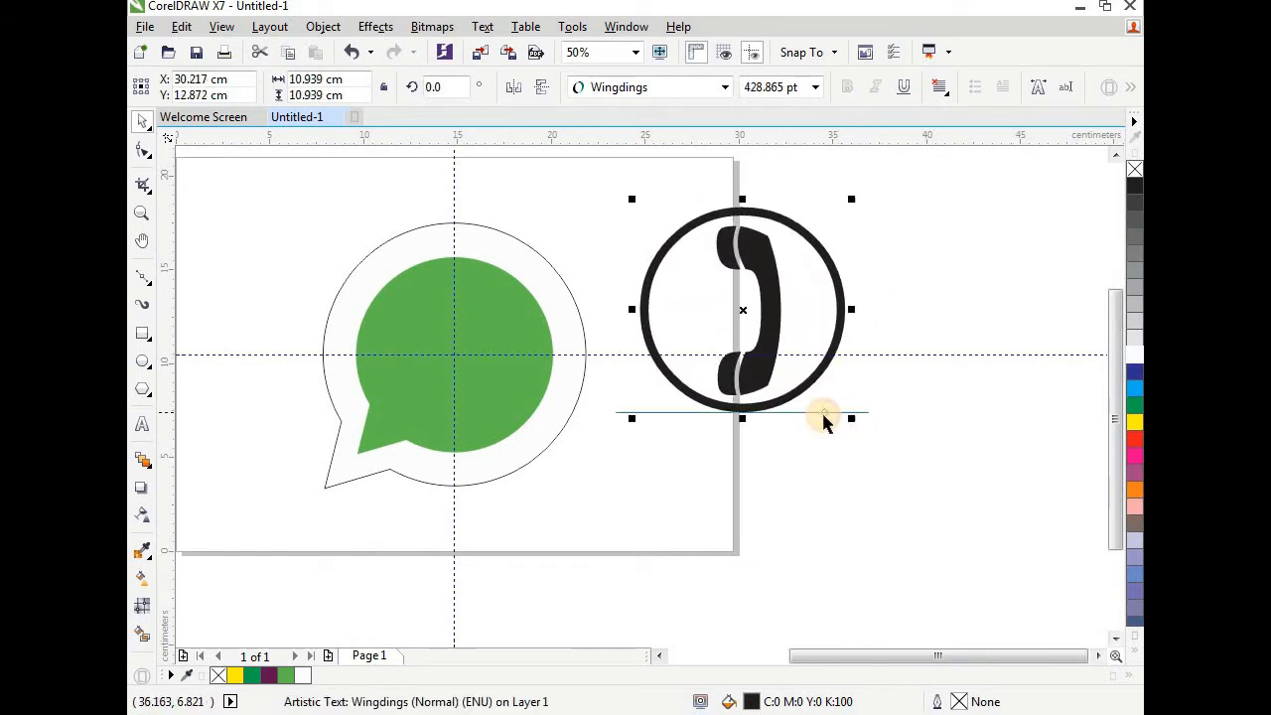
Step: Draw a circle about 9 cm wide centered on the handset symbol, and enlarge it slightly so it encloses the handset inside the ring
{"action": "left_click", "coordinate": [142, 360]}
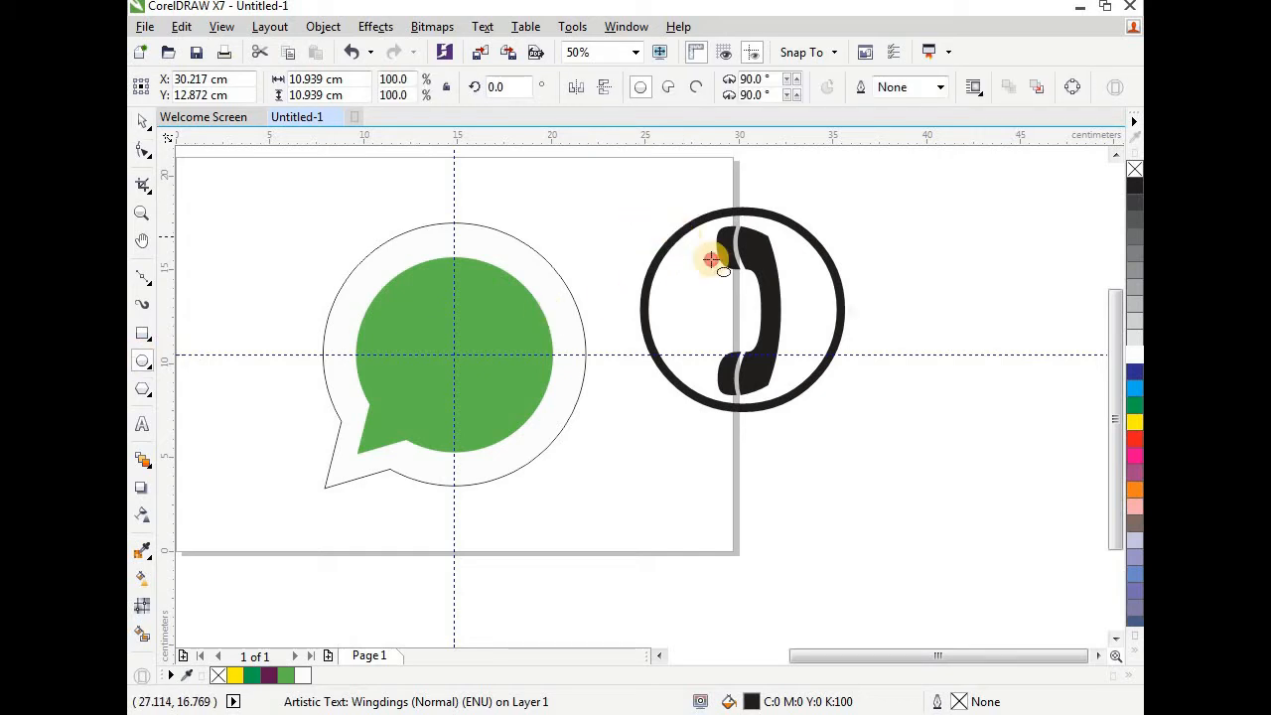
{"action": "mouse_move", "coordinate": [684, 236]}
{"action": "left_mouse_down"}
{"action": "mouse_move", "coordinate": [814, 391]}
{"action": "mouse_move", "coordinate": [852, 408]}
{"action": "left_mouse_up"}
{"action": "left_click_drag", "start_coordinate": [768, 323], "coordinate": [742, 303]}
{"action": "scroll", "coordinate": [733, 265], "scroll_direction": "up", "scroll_amount": 2}
{"action": "scroll", "coordinate": [760, 329], "scroll_direction": "down", "scroll_amount": 1}
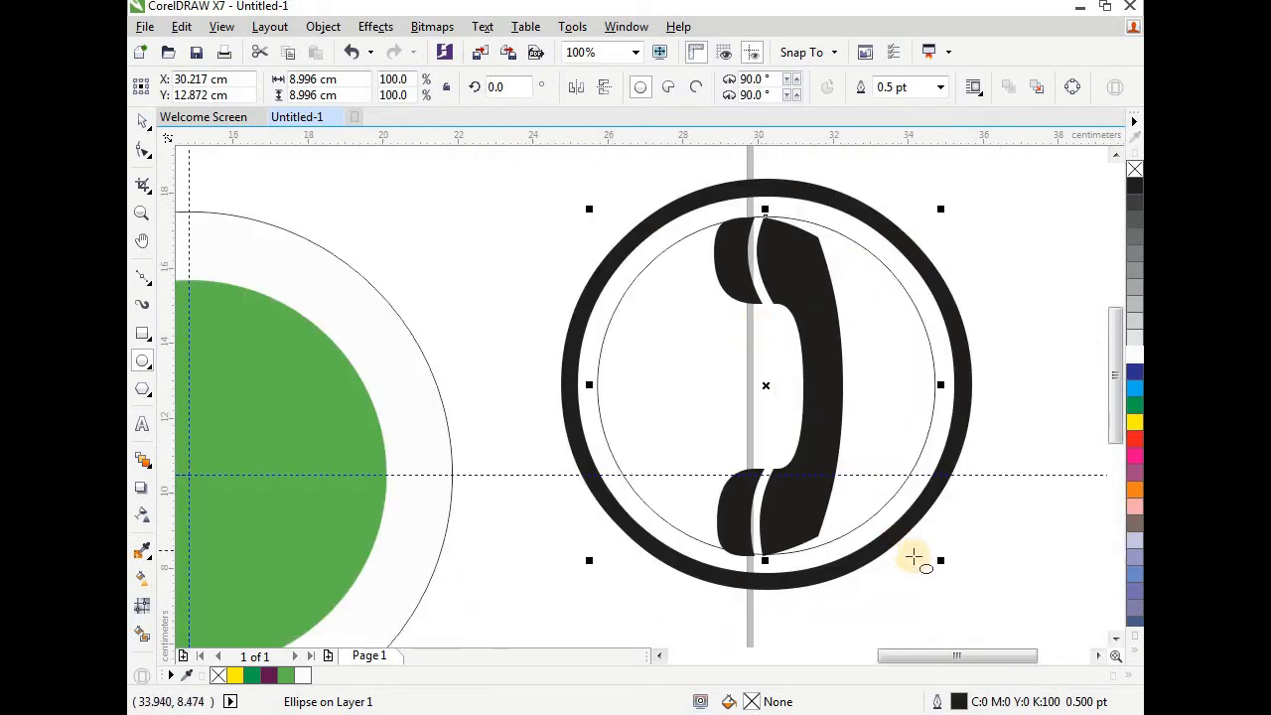
{"action": "left_click_drag", "start_coordinate": [941, 562], "coordinate": [951, 573]}
{"action": "scroll", "coordinate": [766, 425], "scroll_direction": "down", "scroll_amount": 1}
{"action": "left_click", "coordinate": [879, 287]}
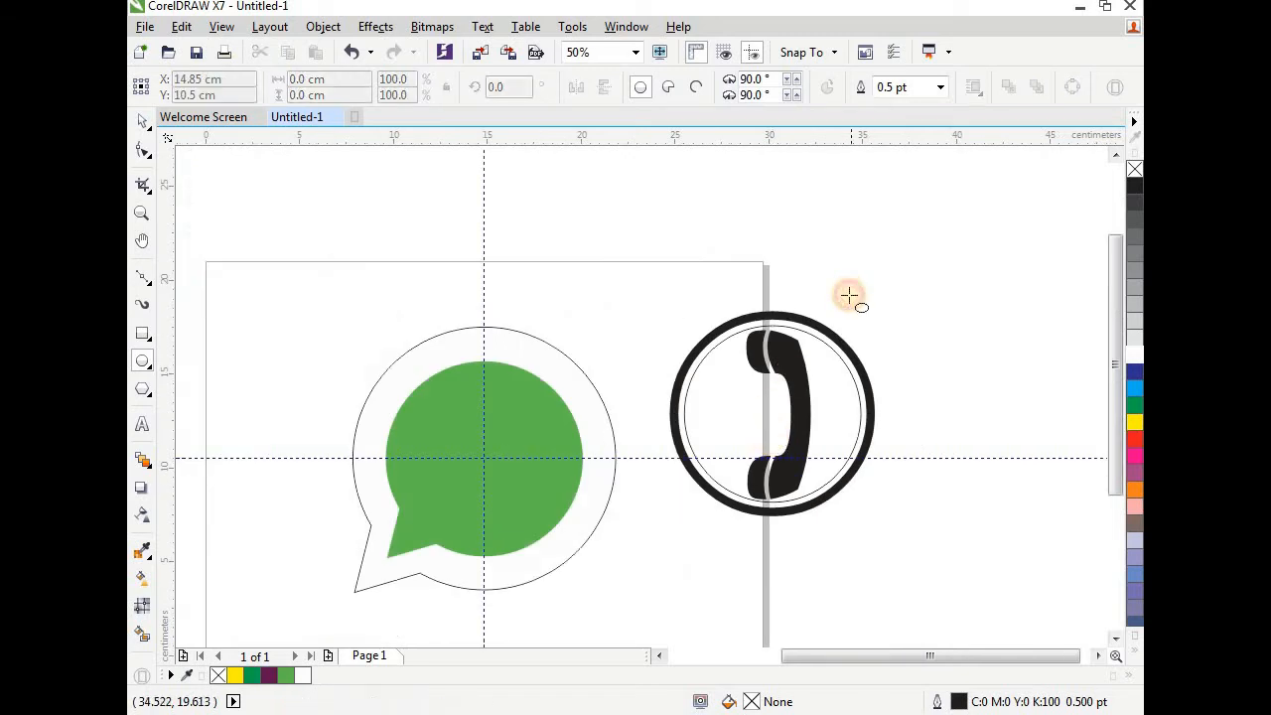
Step: Intersect the circle with the circled handset symbol to produce a separate handset shape
{"action": "left_click", "coordinate": [141, 120]}
{"action": "left_click_drag", "start_coordinate": [634, 263], "coordinate": [918, 541]}
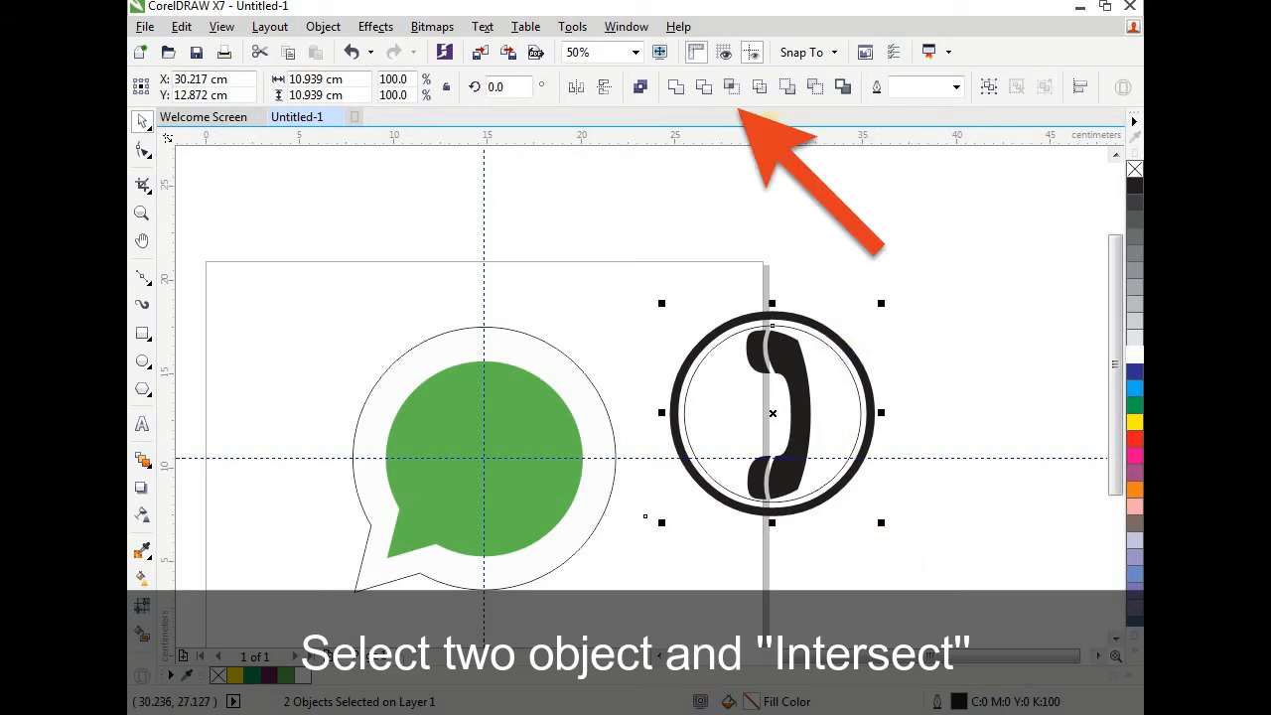
{"action": "left_click", "coordinate": [734, 86]}
Step: Move the helper circle above the speech bubble and the isolated handset clear of the ringed symbol, to its upper right
{"action": "left_click", "coordinate": [813, 360]}
{"action": "left_click", "coordinate": [739, 318]}
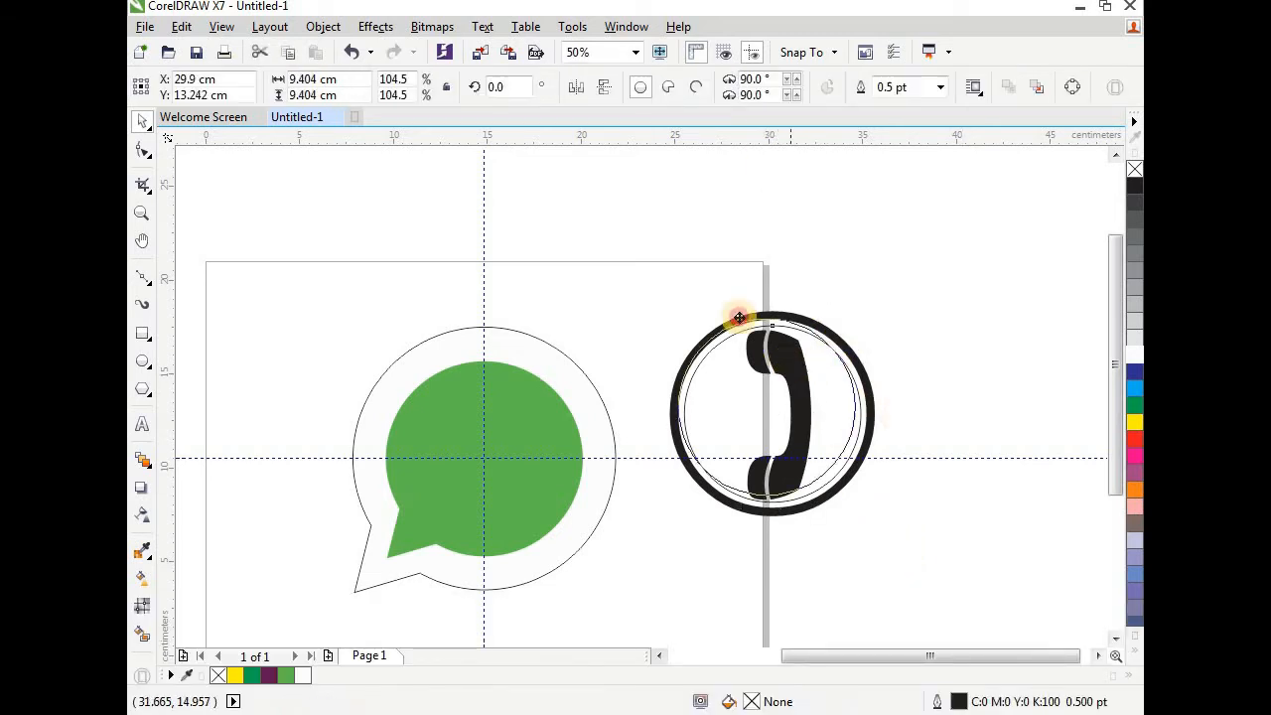
{"action": "left_click_drag", "start_coordinate": [739, 318], "coordinate": [579, 228]}
{"action": "left_click", "coordinate": [803, 417]}
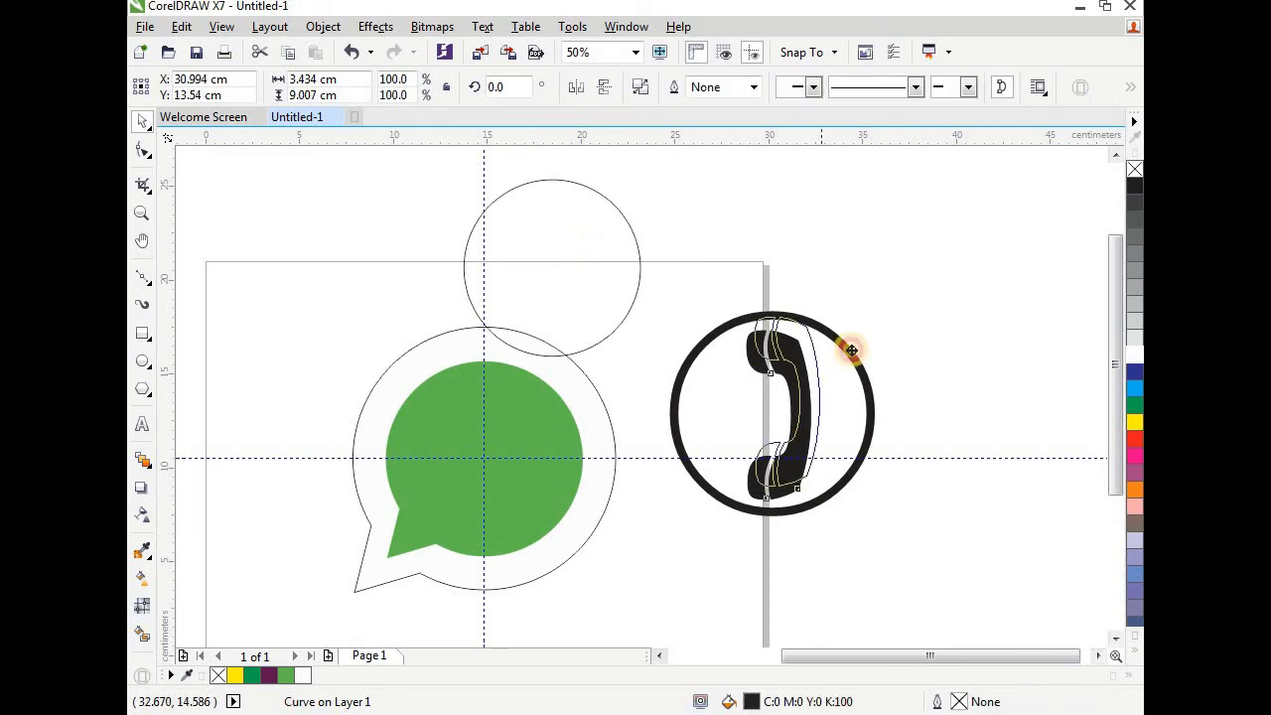
{"action": "left_click_drag", "start_coordinate": [851, 349], "coordinate": [959, 276]}
Step: Delete the original ringed handset symbol and the helper circle, keeping only the isolated handset
{"action": "left_click", "coordinate": [785, 350]}
{"action": "right_click", "coordinate": [785, 364]}
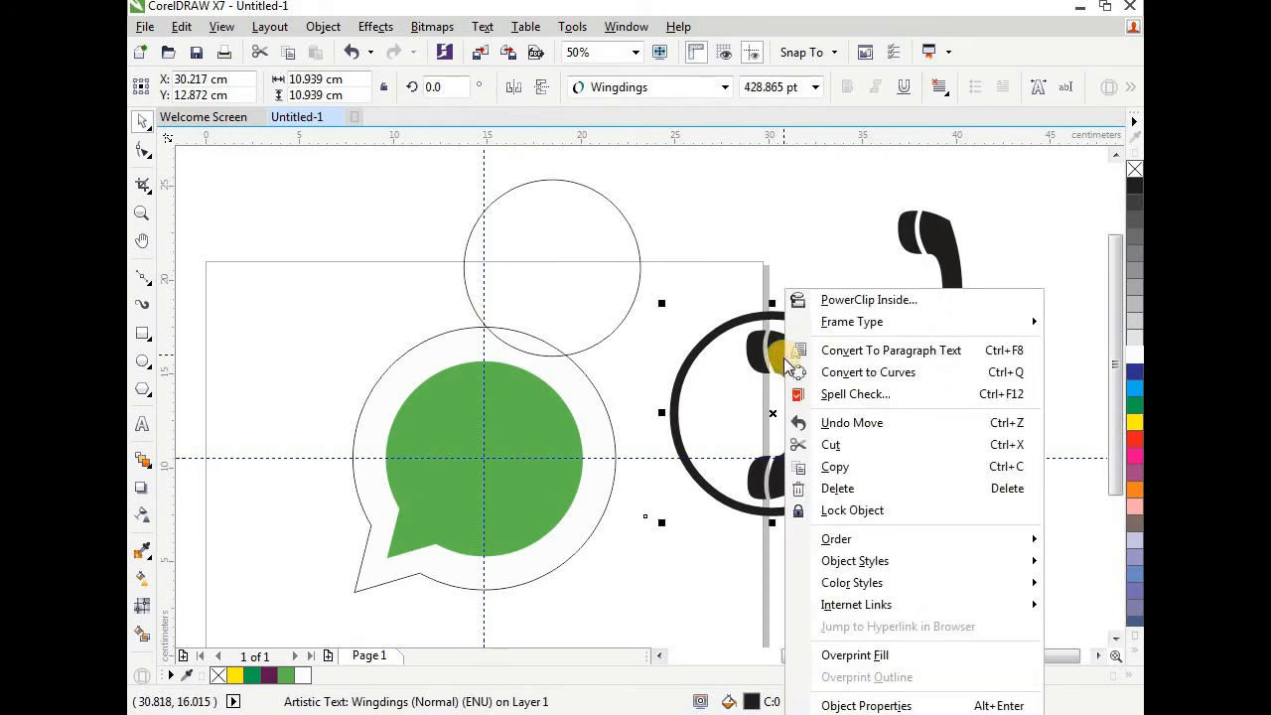
{"action": "left_click", "coordinate": [885, 488]}
{"action": "left_click", "coordinate": [633, 271]}
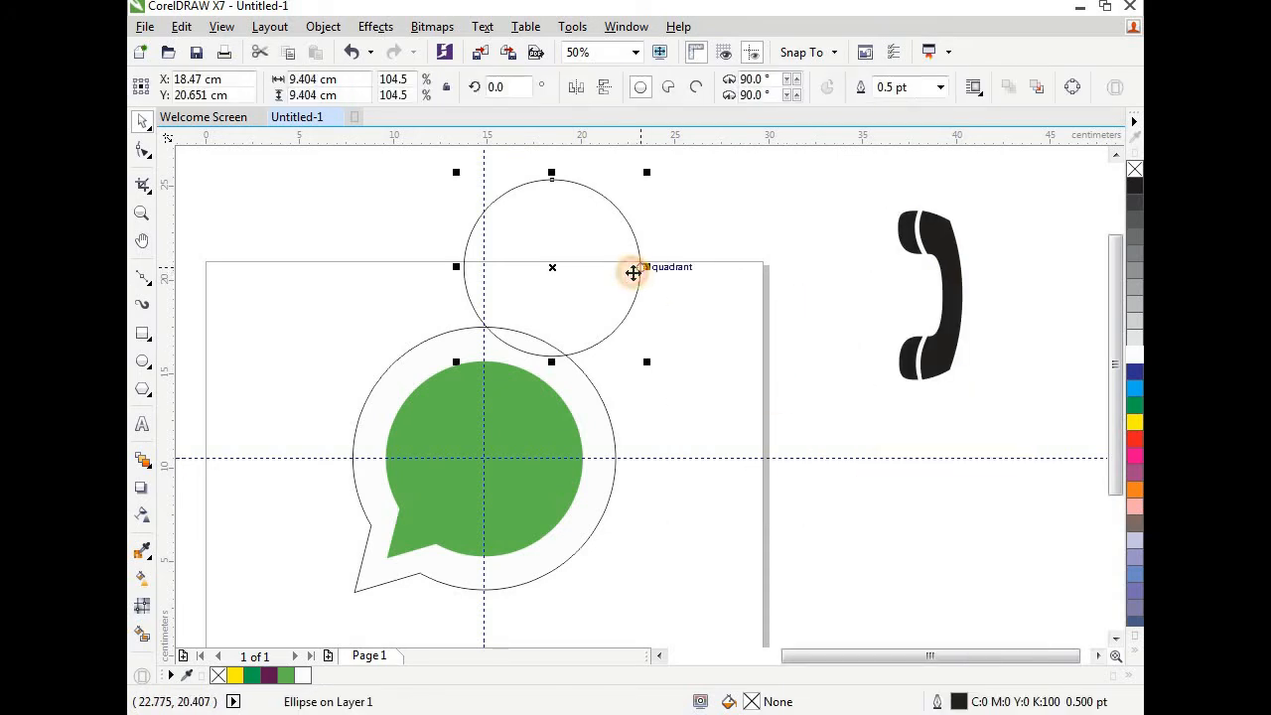
{"action": "right_click", "coordinate": [632, 272]}
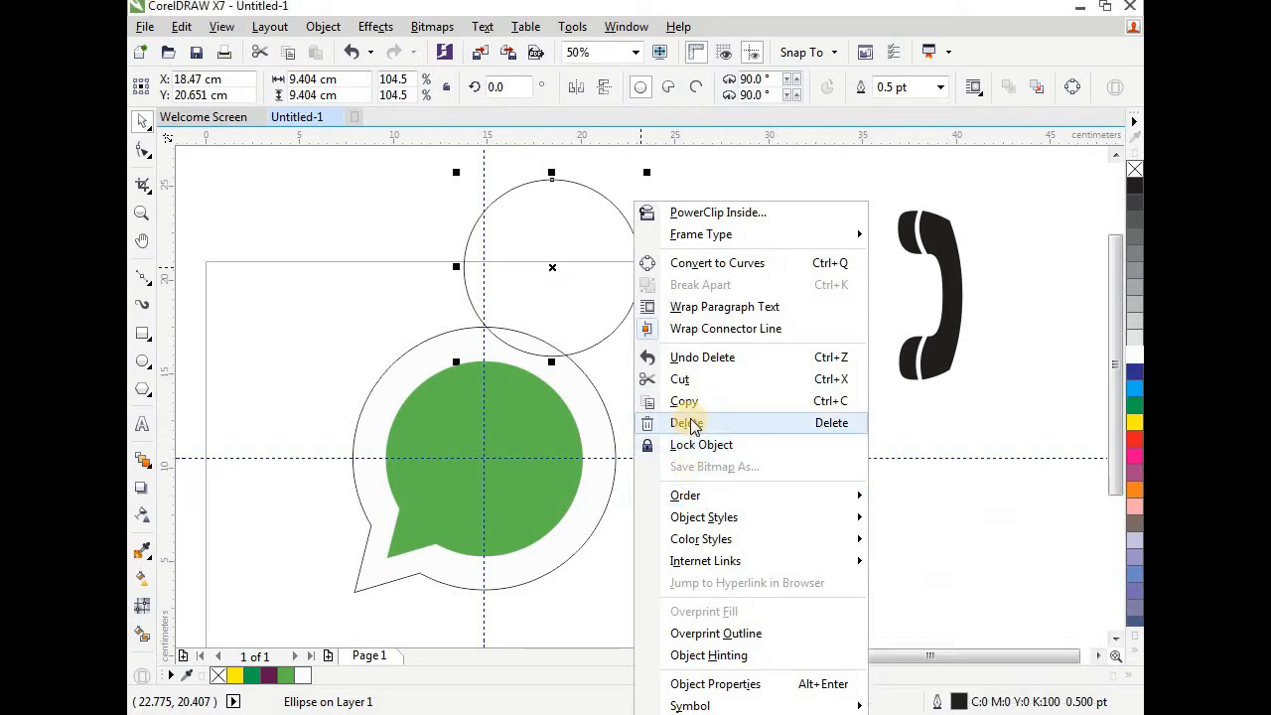
{"action": "left_click", "coordinate": [687, 424]}
Step: Move the isolated handset onto the green bubble and set its rotation angle to 228°
{"action": "left_click_drag", "start_coordinate": [944, 311], "coordinate": [497, 448]}
{"action": "left_click", "coordinate": [491, 448]}
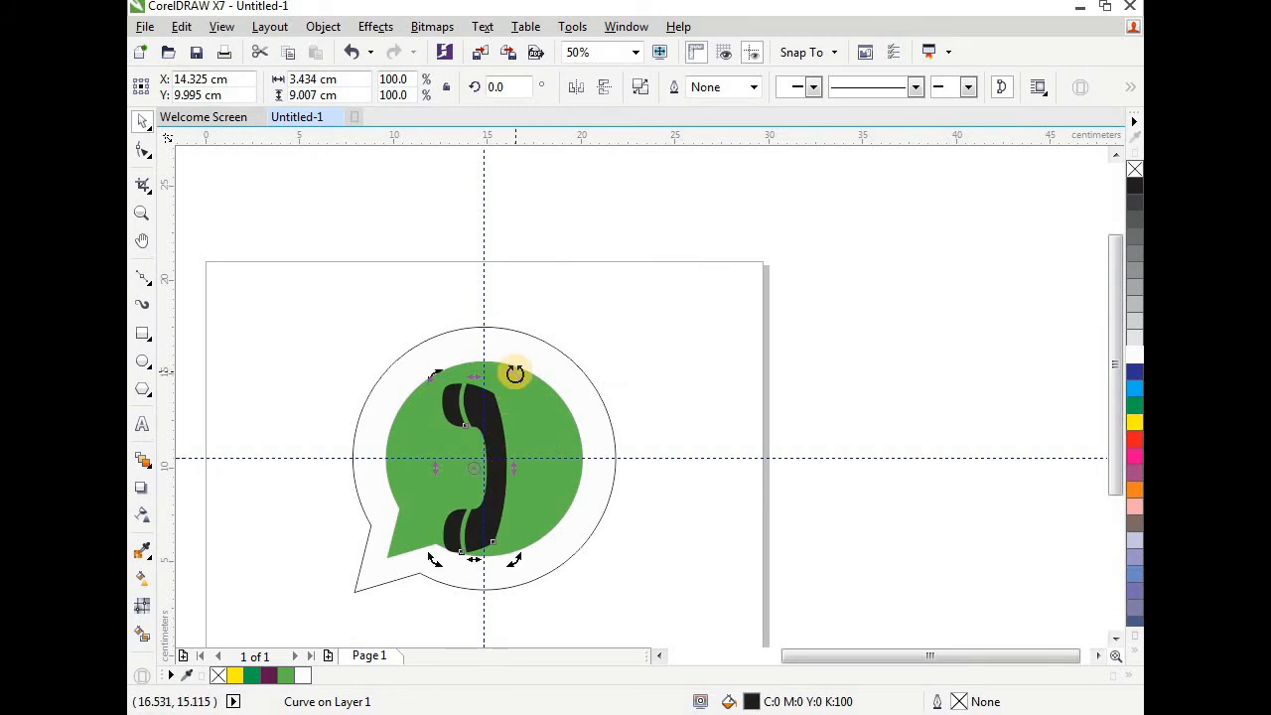
{"action": "left_click_drag", "start_coordinate": [513, 370], "coordinate": [522, 631]}
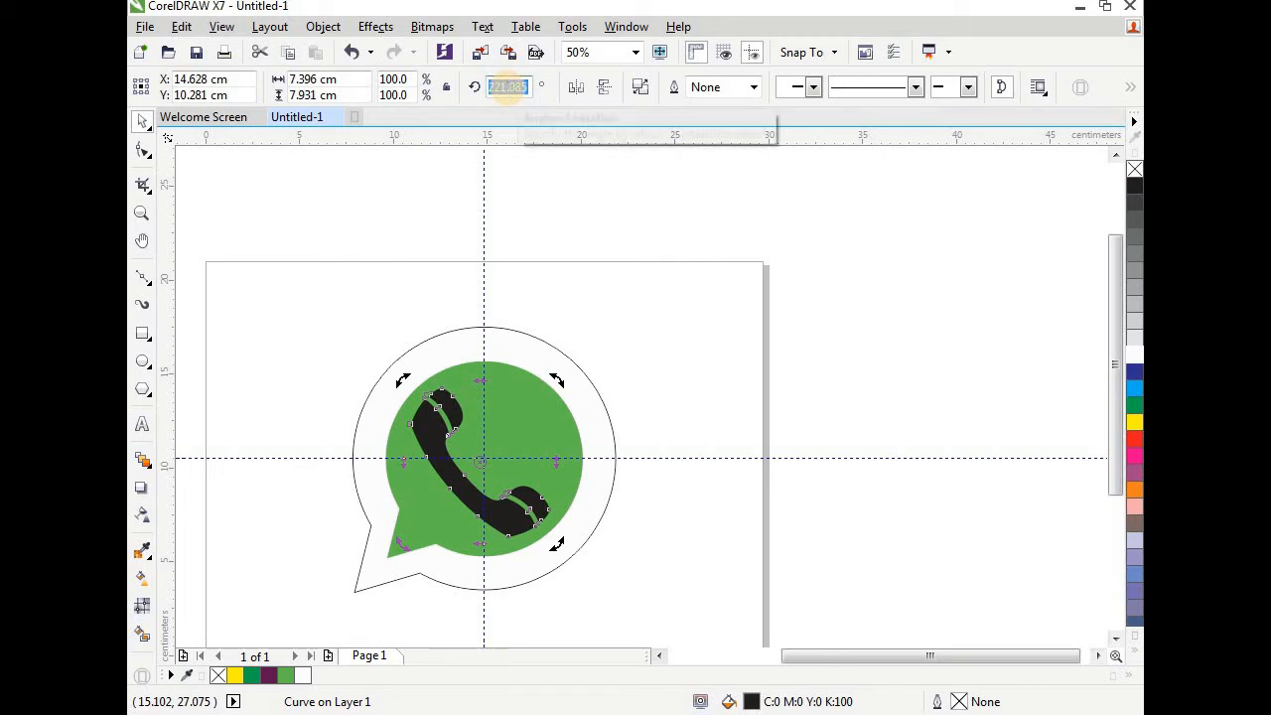
{"action": "type", "text": "228"}
{"action": "key", "text": "Return"}
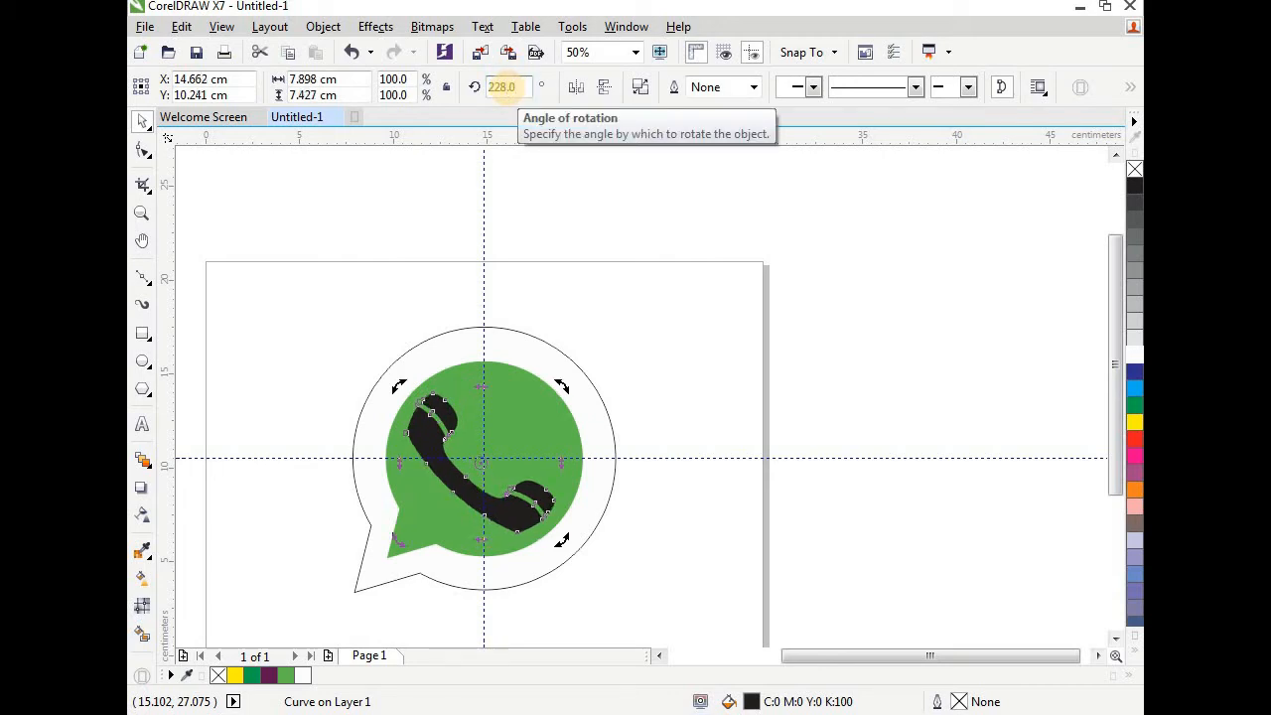
{"action": "key", "text": "F7"}
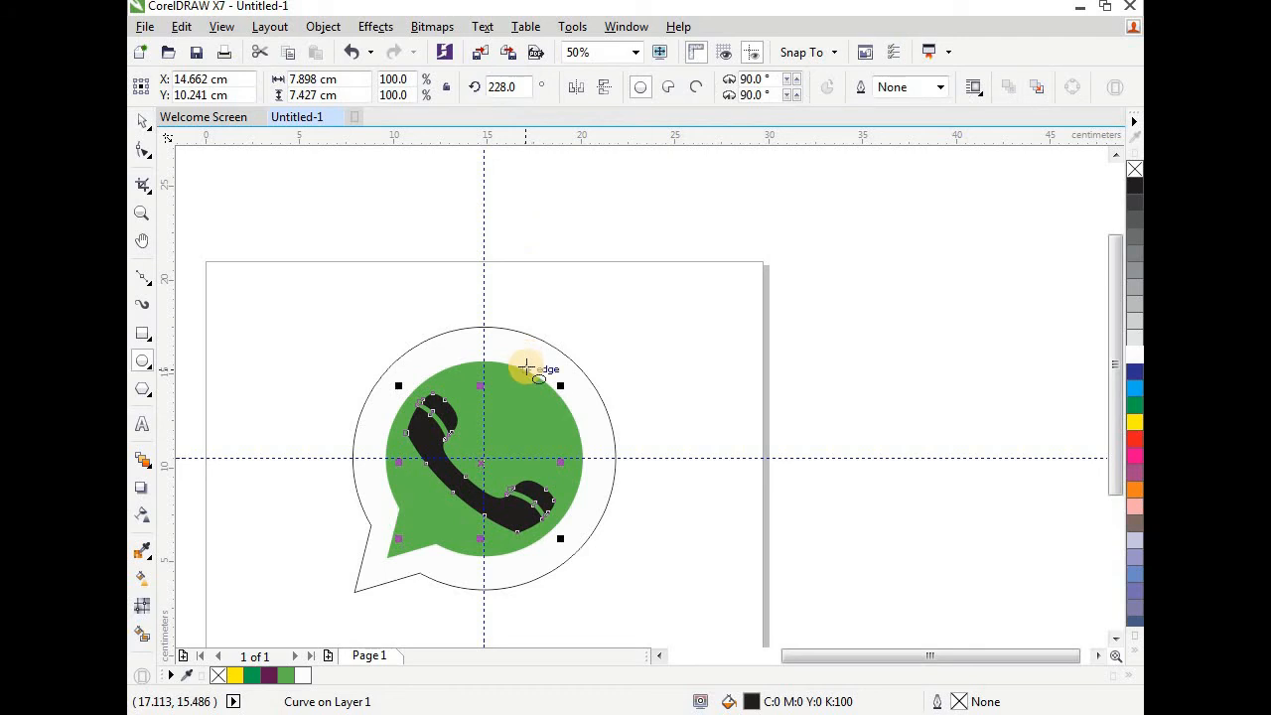
{"action": "key", "text": "space"}
{"action": "left_click", "coordinate": [659, 341]}
Step: Center the handset on the crossing guidelines in the middle of the green bubble
{"action": "left_click_drag", "start_coordinate": [507, 520], "coordinate": [519, 414]}
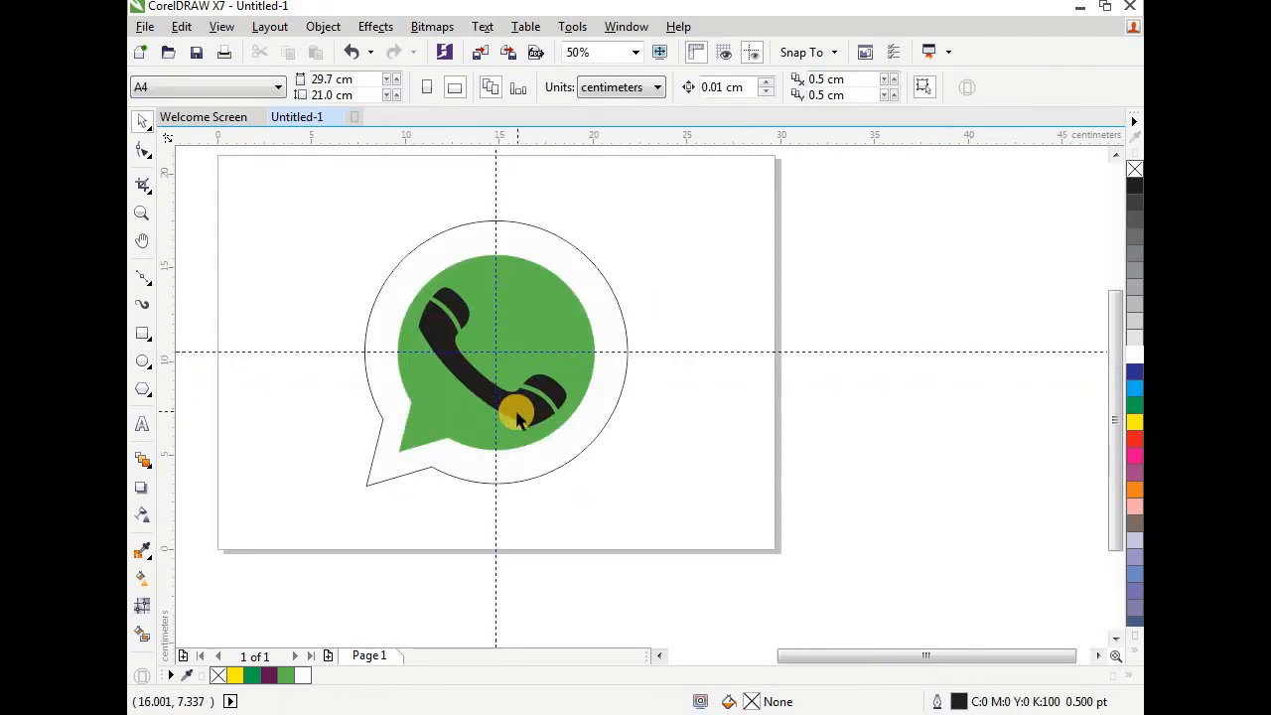
{"action": "left_click", "coordinate": [486, 396]}
{"action": "scroll", "coordinate": [485, 395], "scroll_direction": "up", "scroll_amount": 2}
{"action": "scroll", "coordinate": [491, 312], "scroll_direction": "down", "scroll_amount": 2}
{"action": "scroll", "coordinate": [499, 344], "scroll_direction": "up", "scroll_amount": 2}
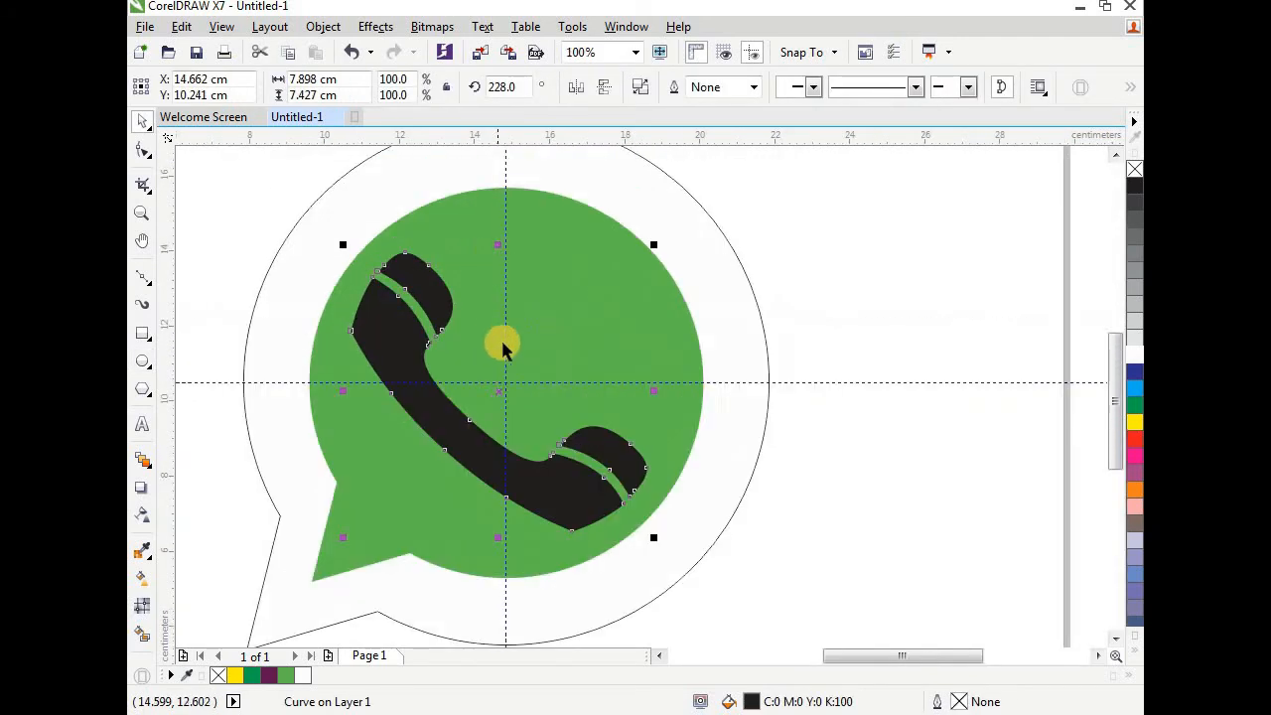
{"action": "left_click_drag", "start_coordinate": [500, 389], "coordinate": [508, 382]}
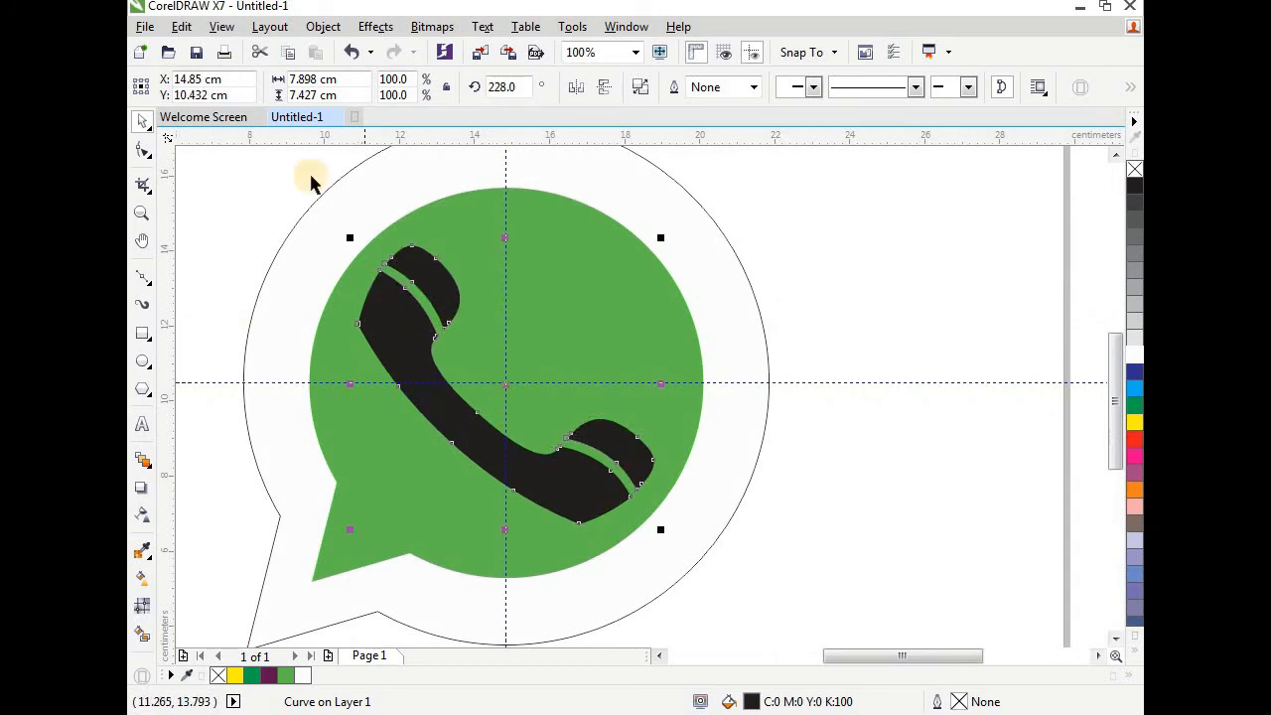
Step: Set the handset's size to 7.4 cm wide and 7.0 cm high
{"action": "left_click_drag", "start_coordinate": [352, 84], "coordinate": [277, 89]}
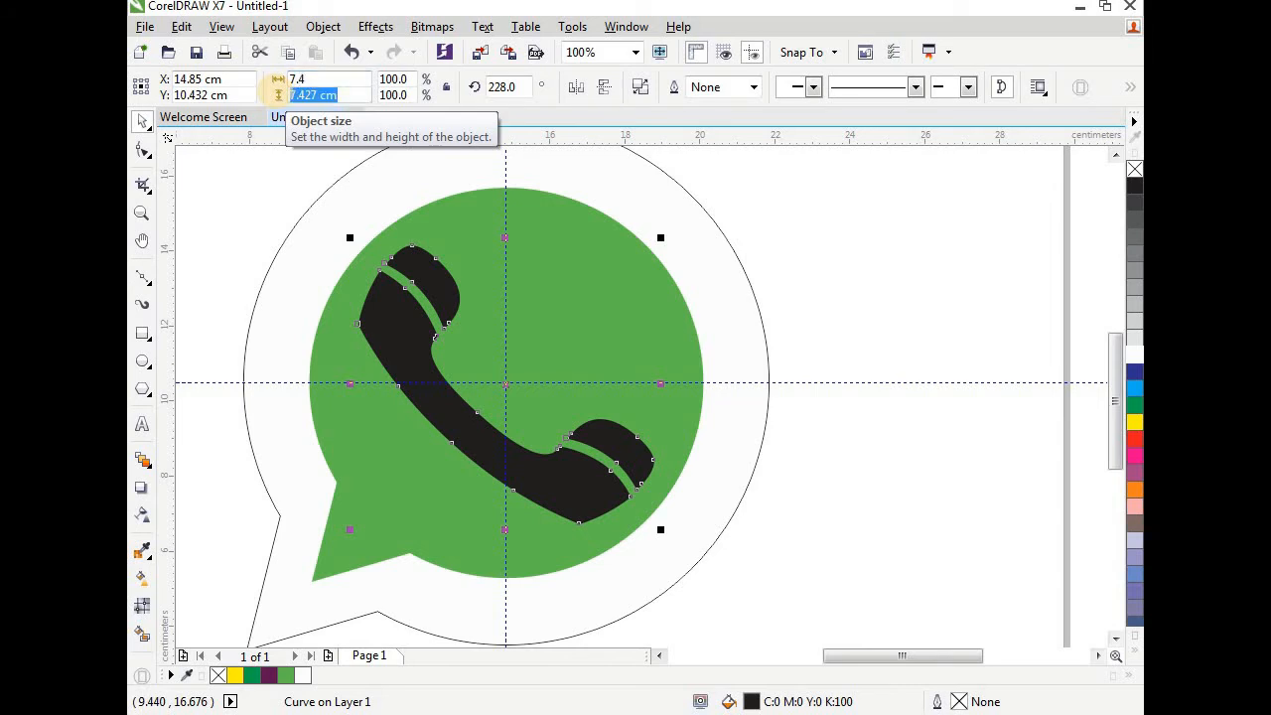
{"action": "key", "text": "Return"}
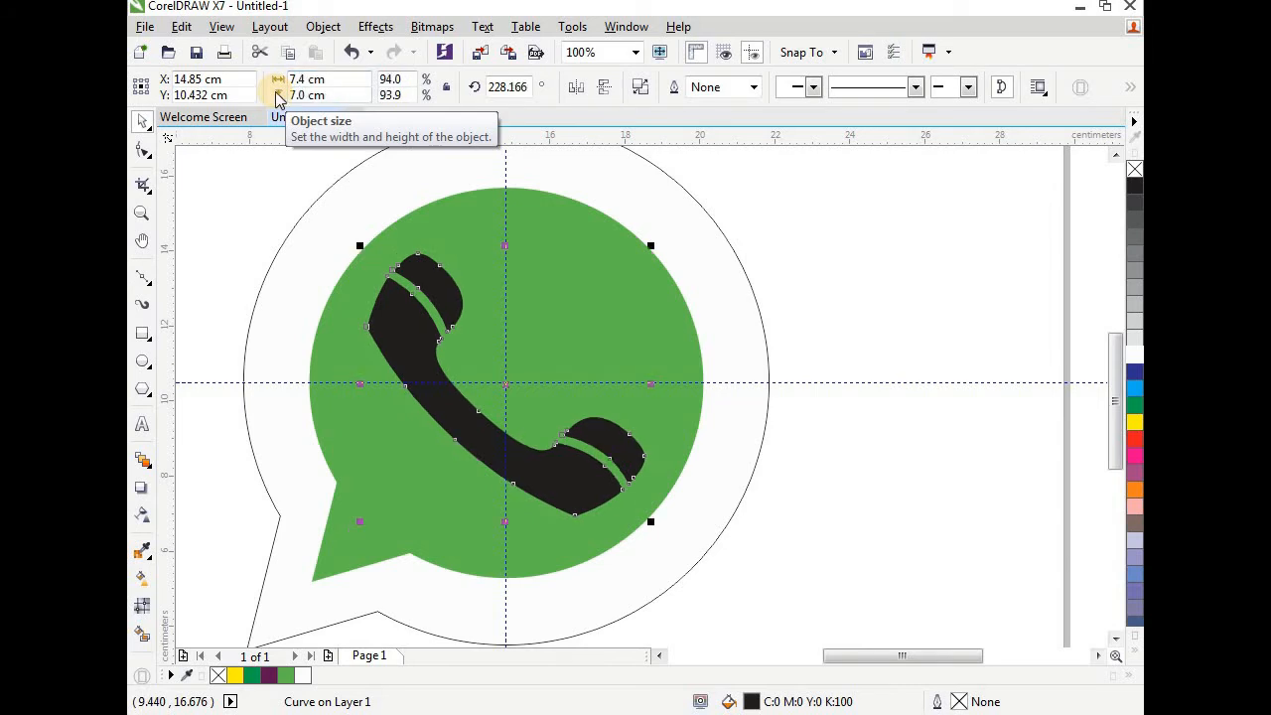
{"action": "left_click", "coordinate": [873, 278]}
Step: Fill the handset inside the green bubble with white
{"action": "left_click", "coordinate": [586, 457]}
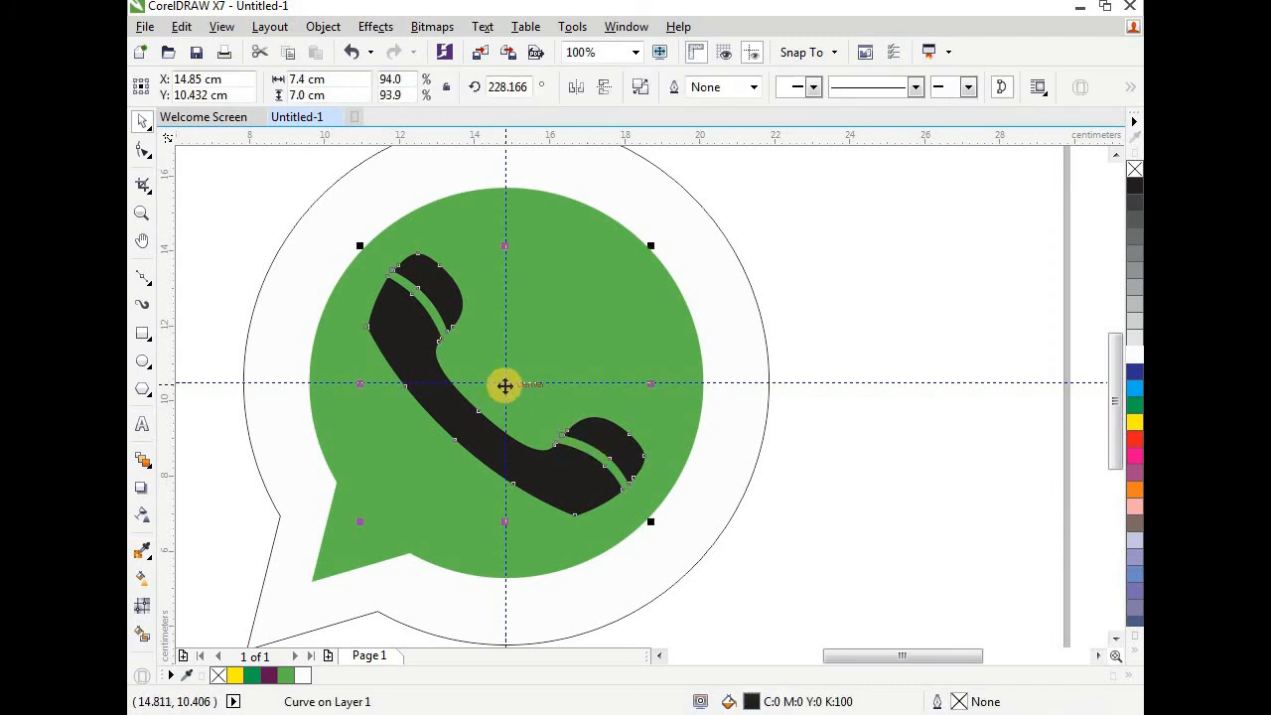
{"action": "scroll", "coordinate": [517, 372], "scroll_direction": "down", "scroll_amount": 2}
{"action": "left_click", "coordinate": [710, 341]}
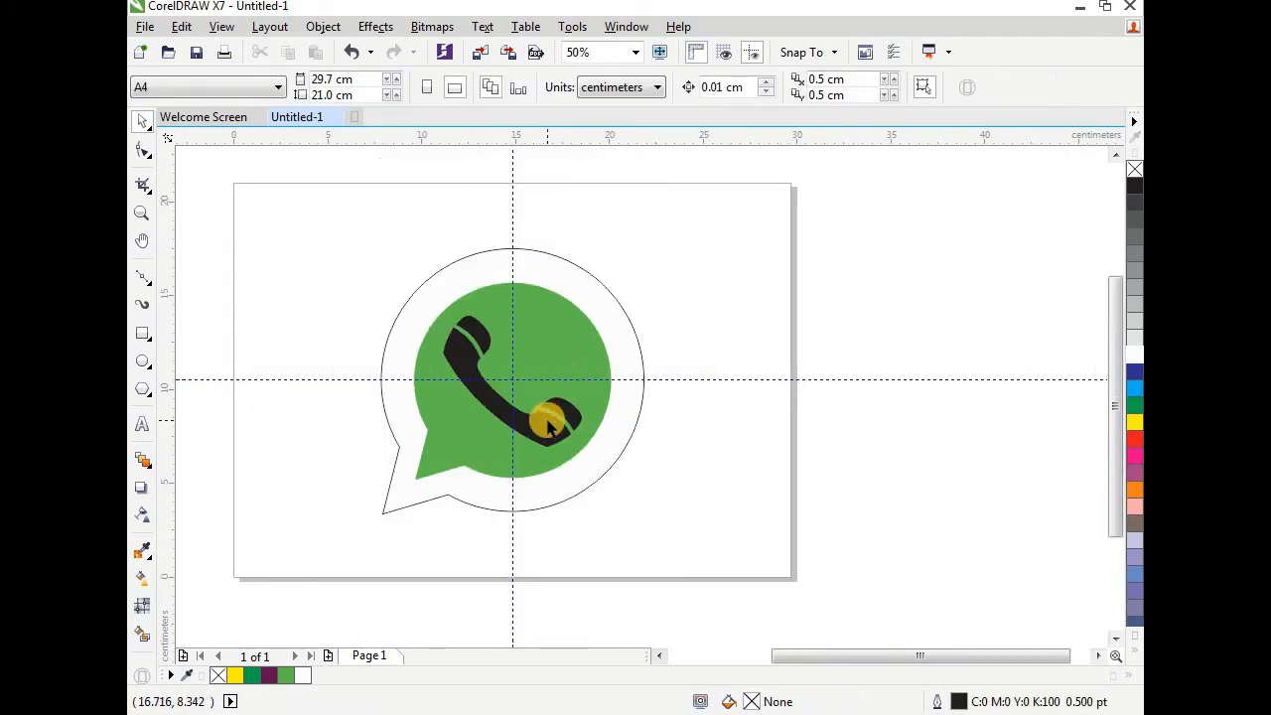
{"action": "left_click", "coordinate": [549, 422]}
{"action": "left_click", "coordinate": [1134, 352]}
{"action": "left_click", "coordinate": [706, 278]}
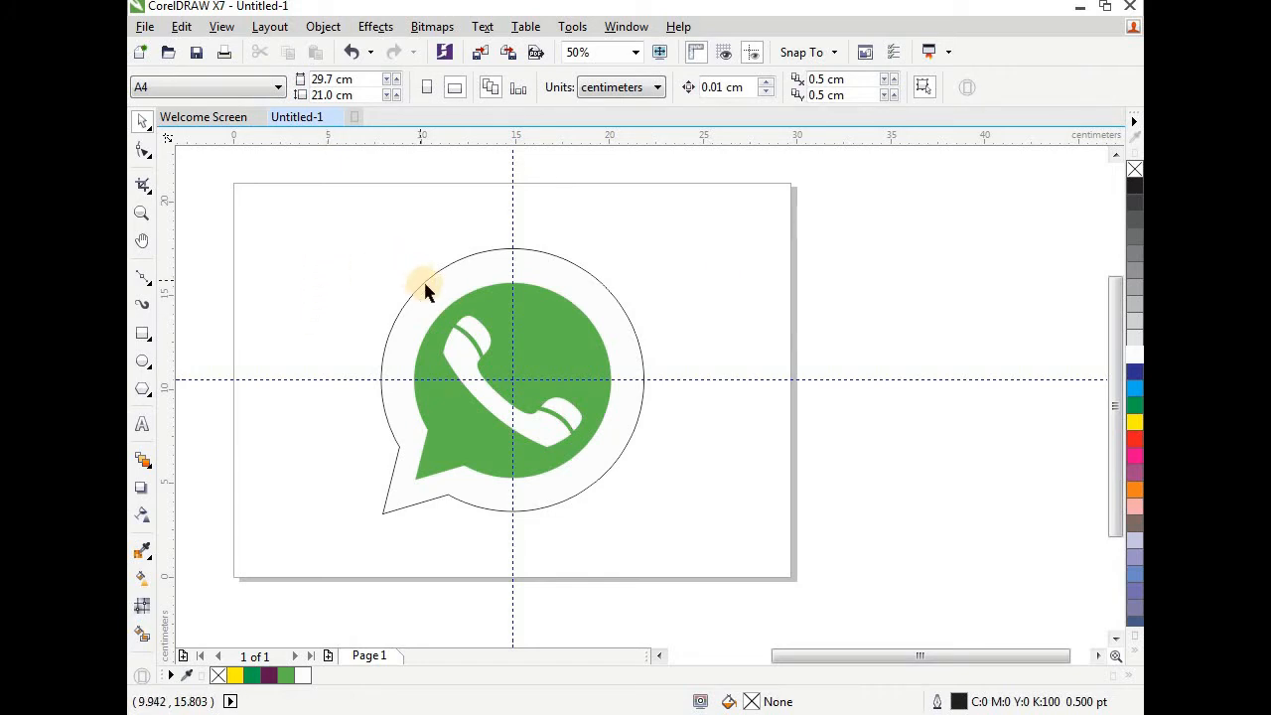
Step: Add a page-sized 29.7 × 21 cm background rectangle behind the icon, filled with yellow and with its outline width set to None
{"action": "double_click", "coordinate": [142, 334]}
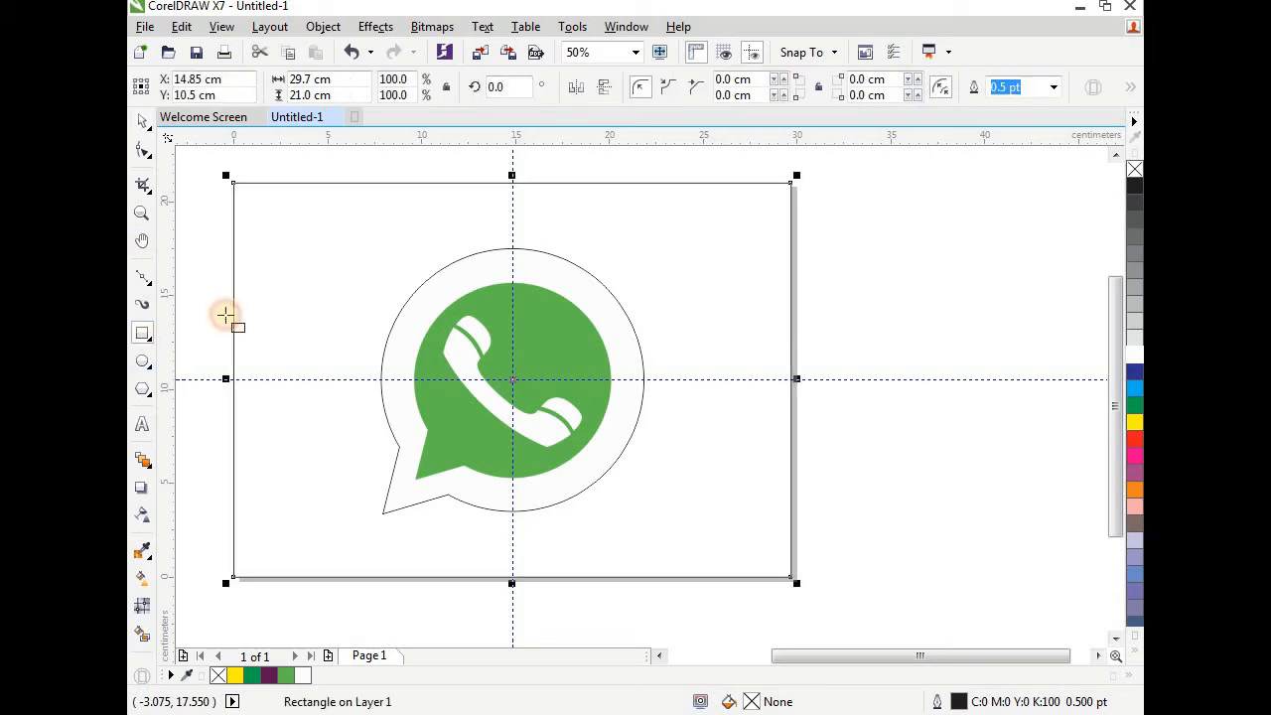
{"action": "left_click", "coordinate": [1135, 424]}
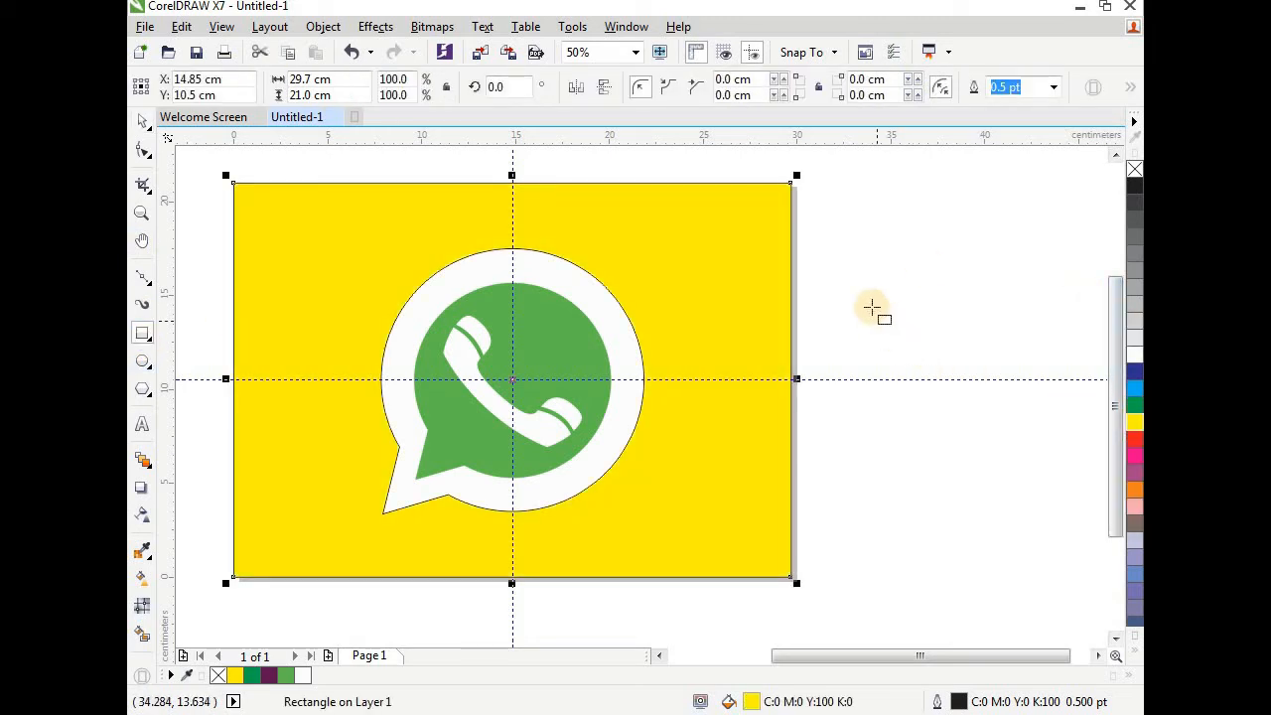
{"action": "double_click", "coordinate": [960, 702]}
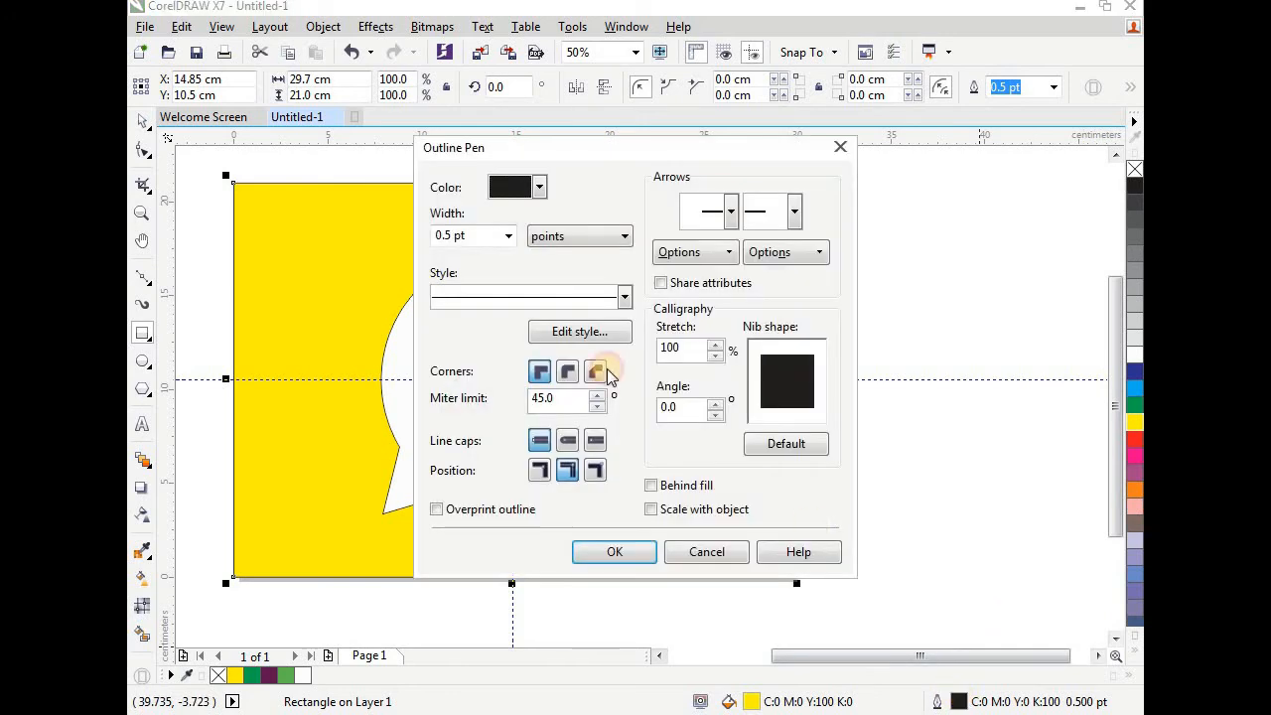
{"action": "left_click", "coordinate": [506, 239]}
{"action": "left_click", "coordinate": [449, 256]}
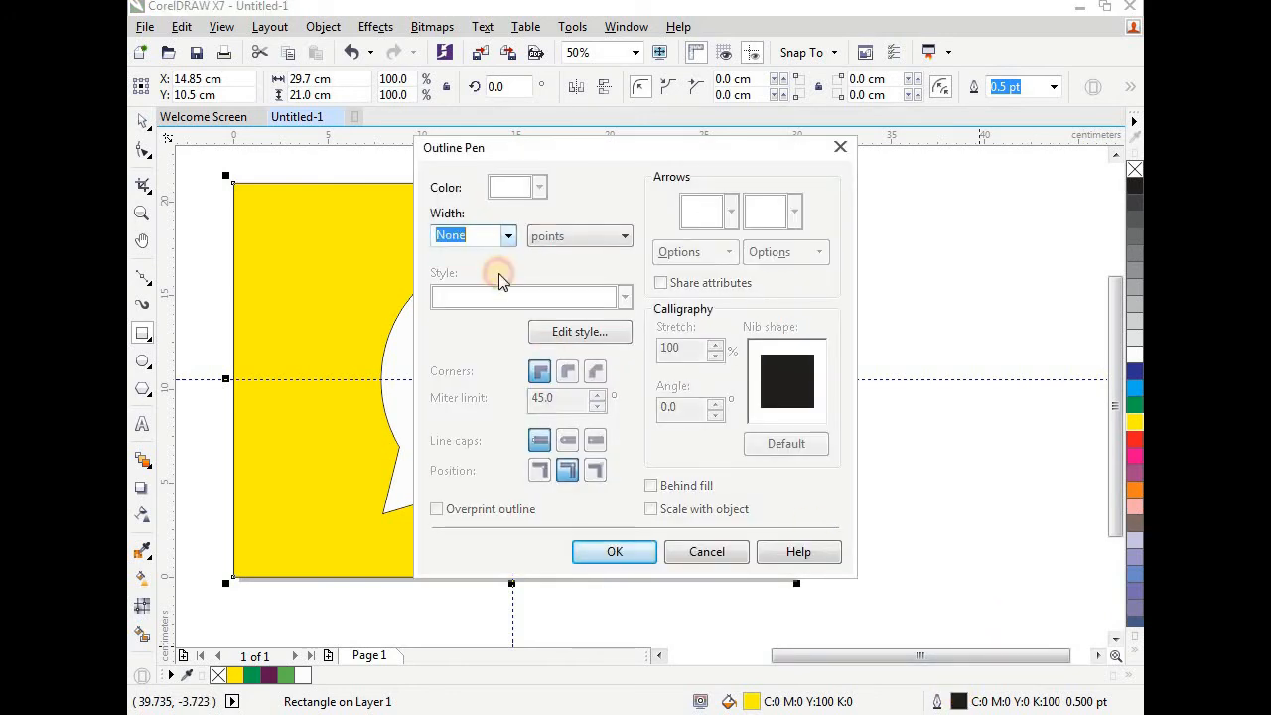
{"action": "left_click", "coordinate": [615, 553]}
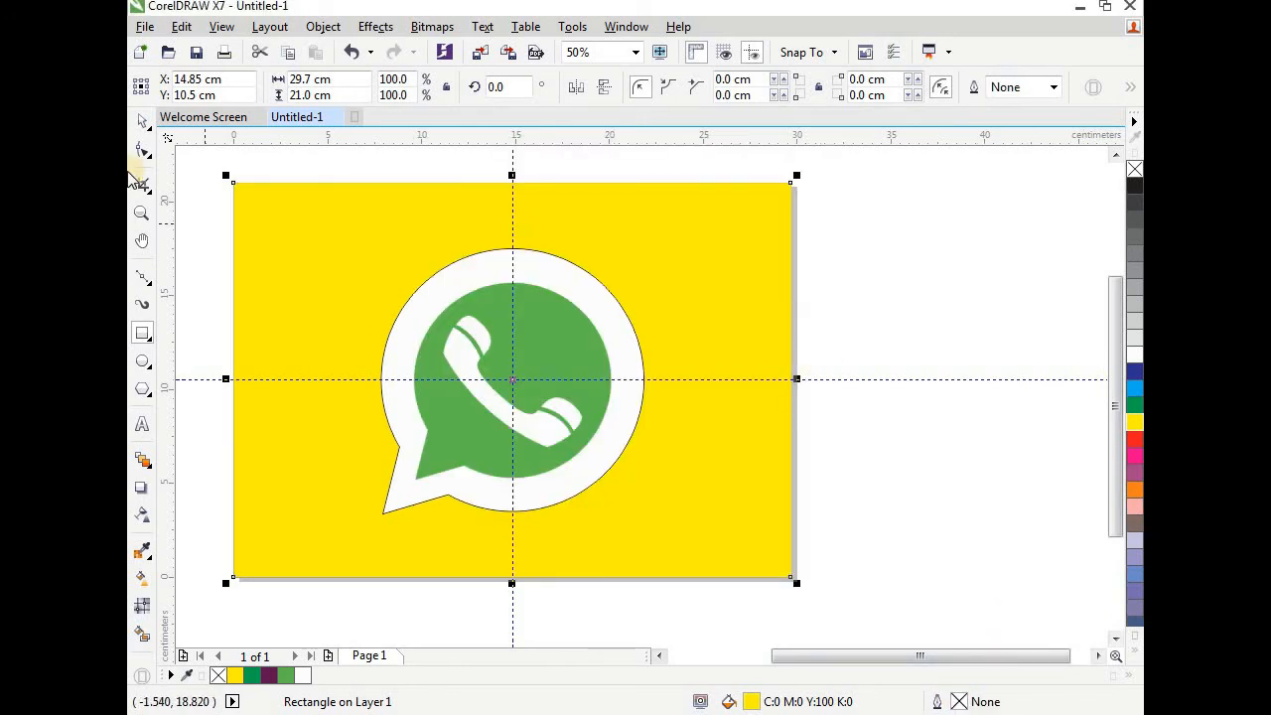
Step: Set the outline width of the two speech bubbles and the handset to None
{"action": "left_click_drag", "start_coordinate": [324, 162], "coordinate": [676, 550]}
{"action": "double_click", "coordinate": [958, 701]}
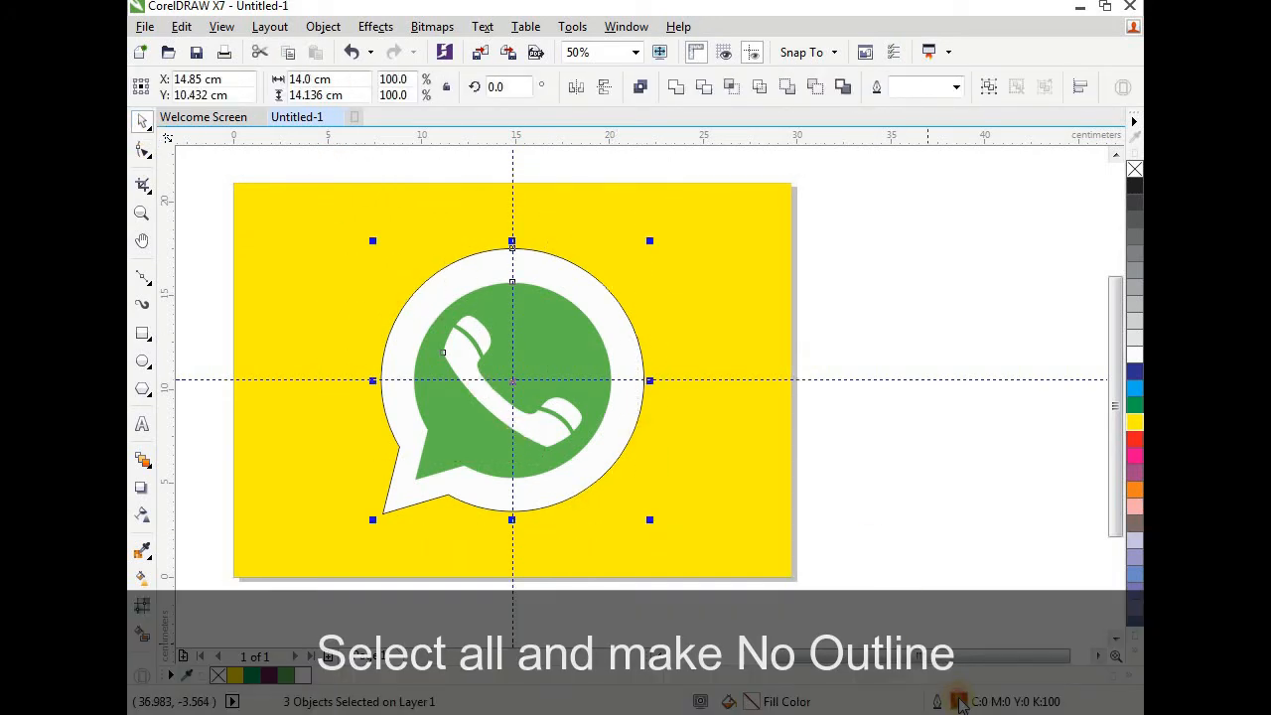
{"action": "left_click", "coordinate": [507, 238]}
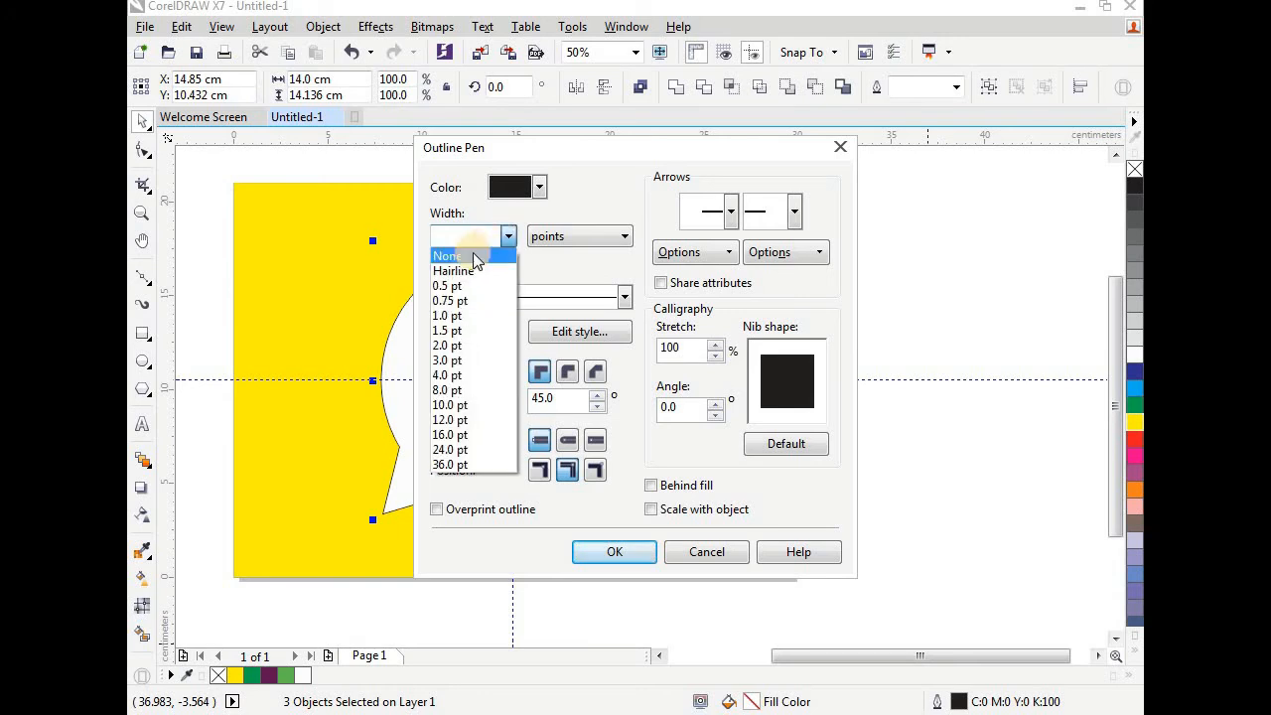
{"action": "left_click", "coordinate": [464, 252]}
{"action": "left_click", "coordinate": [615, 551]}
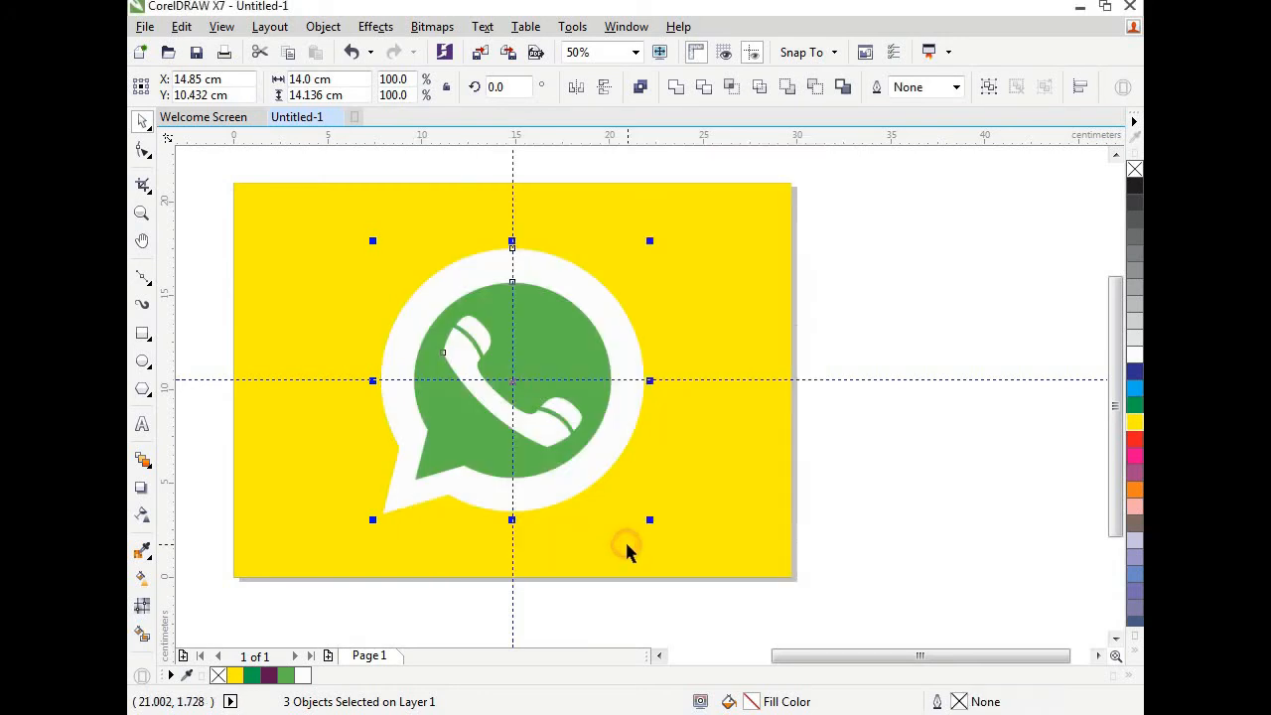
{"action": "left_click", "coordinate": [586, 616]}
Step: Group the two speech bubbles and the handset into a single object
{"action": "left_click_drag", "start_coordinate": [336, 159], "coordinate": [682, 560]}
{"action": "left_click", "coordinate": [323, 27]}
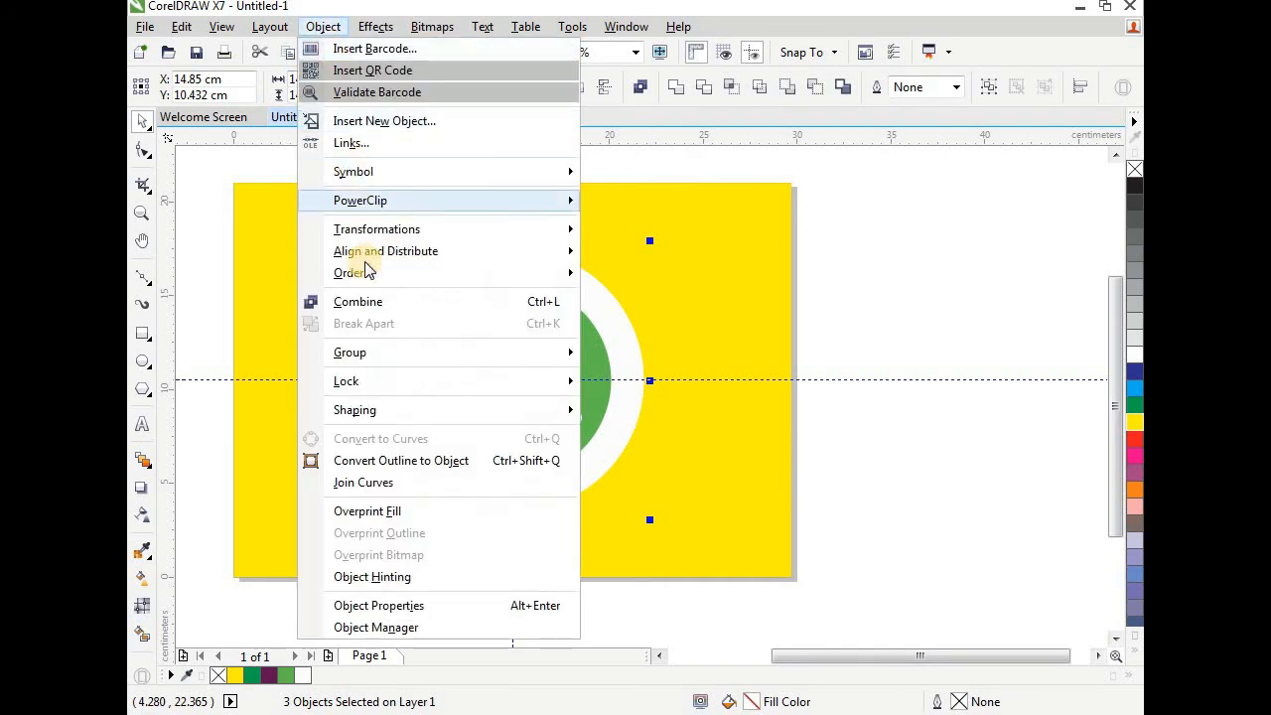
{"action": "mouse_move", "coordinate": [476, 355]}
{"action": "left_click", "coordinate": [710, 355]}
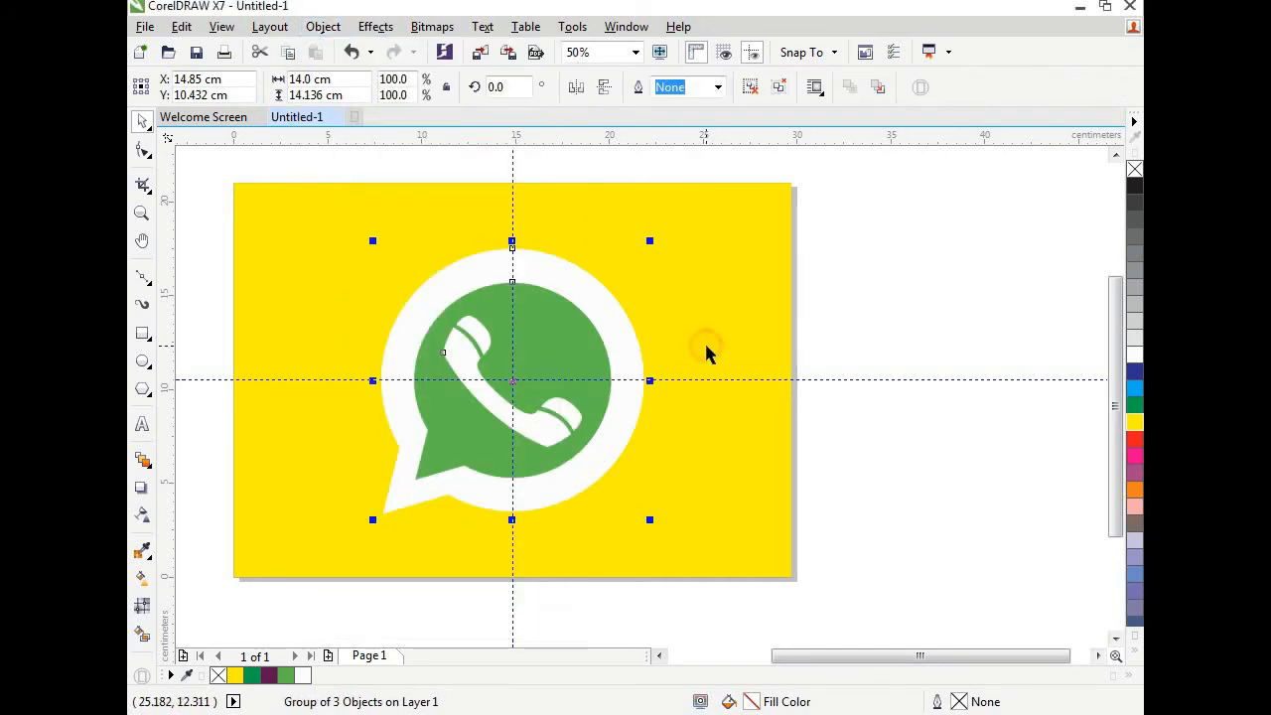
{"action": "left_click", "coordinate": [817, 325]}
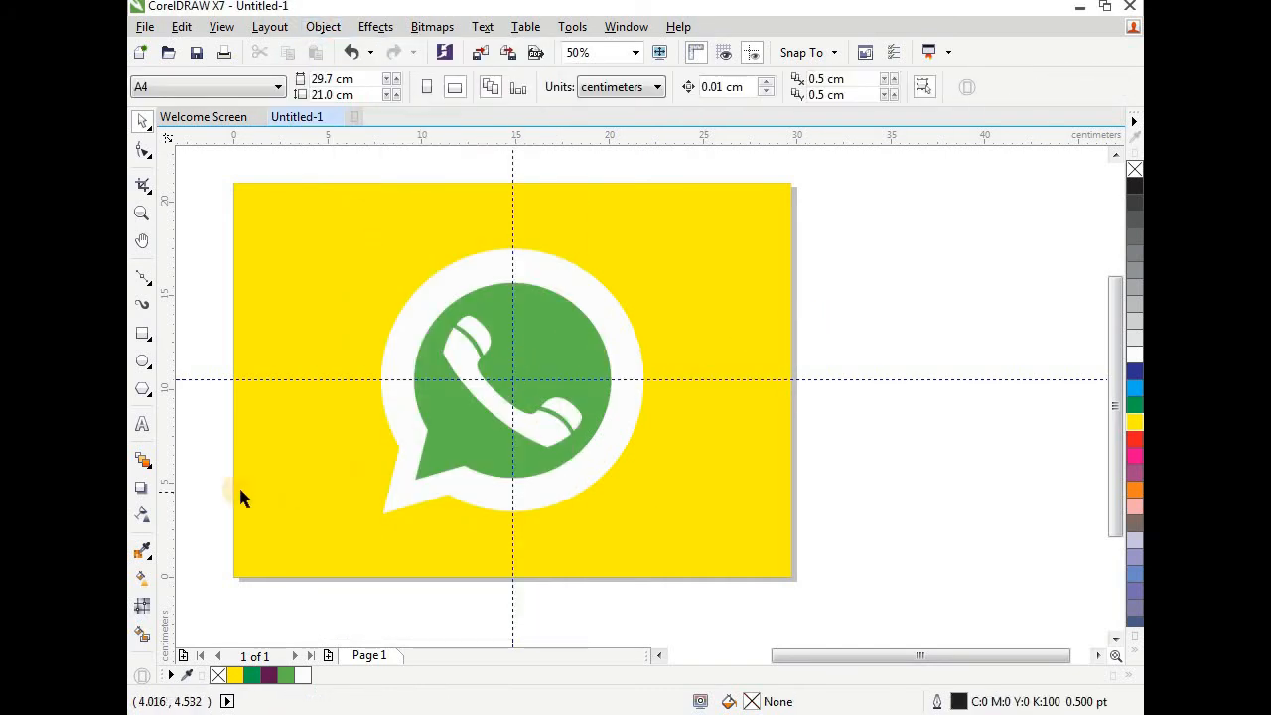
Step: Cast a drop shadow from the center of the grouped icon toward its tail, offset about 0.18 cm left and 0.12 cm down
{"action": "left_click", "coordinate": [143, 486]}
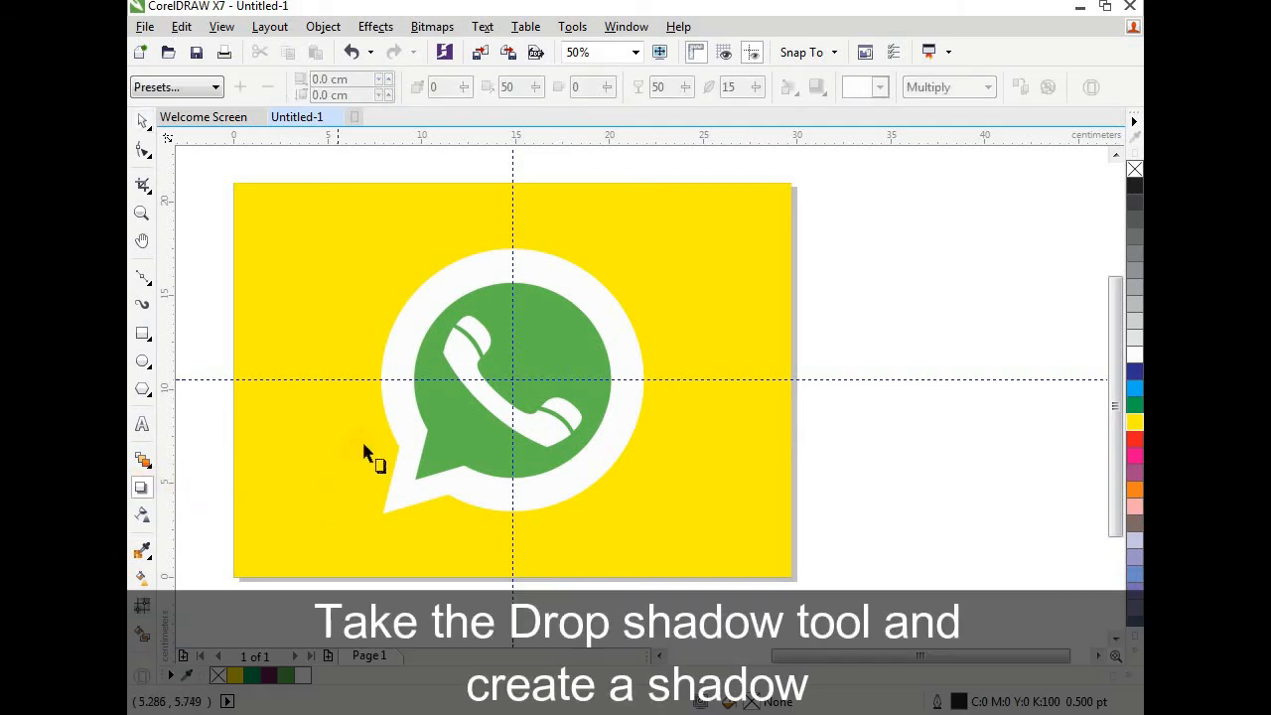
{"action": "left_click", "coordinate": [509, 388]}
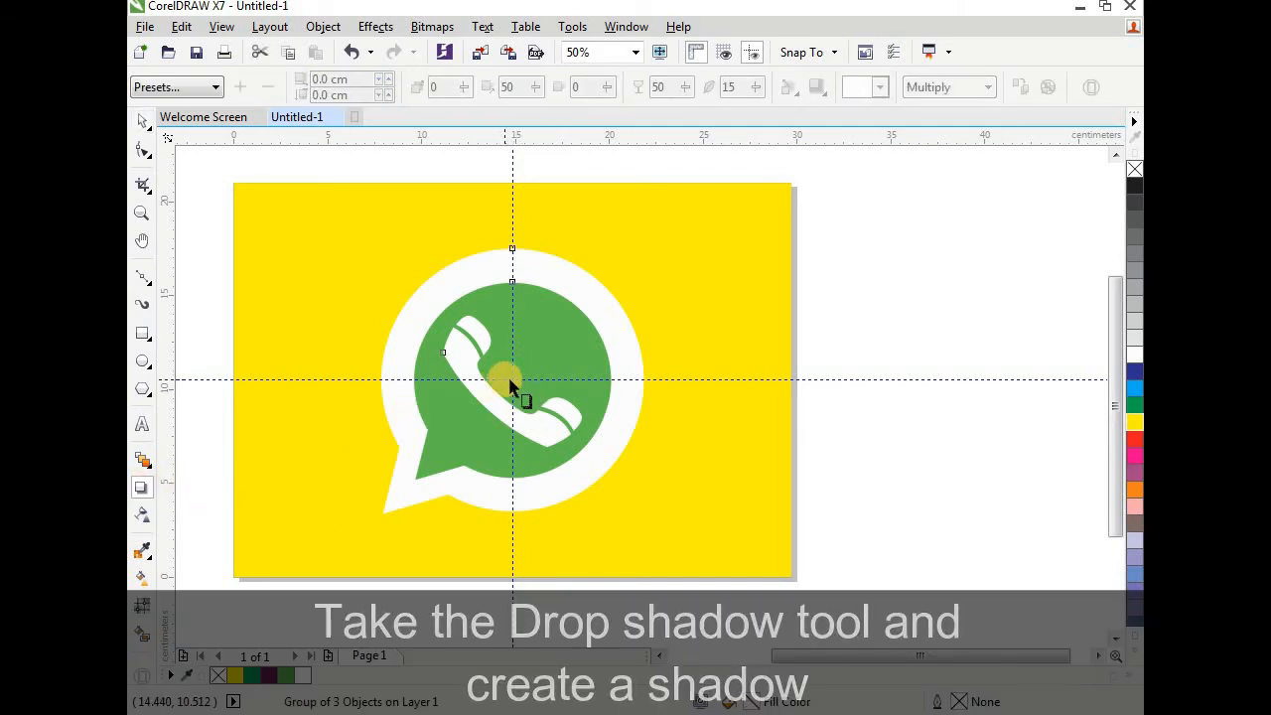
{"action": "left_click_drag", "start_coordinate": [513, 386], "coordinate": [377, 468]}
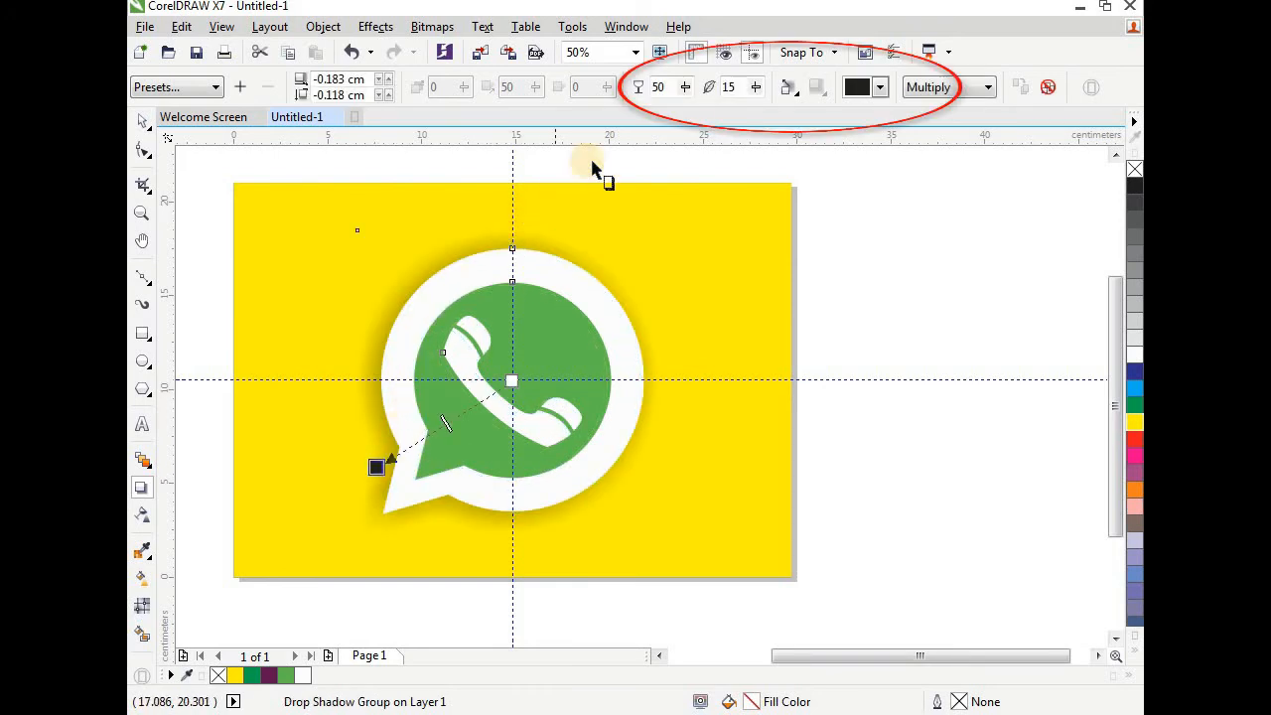
Step: Set the drop shadow's opacity to 80, its feathering to 7 and its color to gray
{"action": "double_click", "coordinate": [667, 88]}
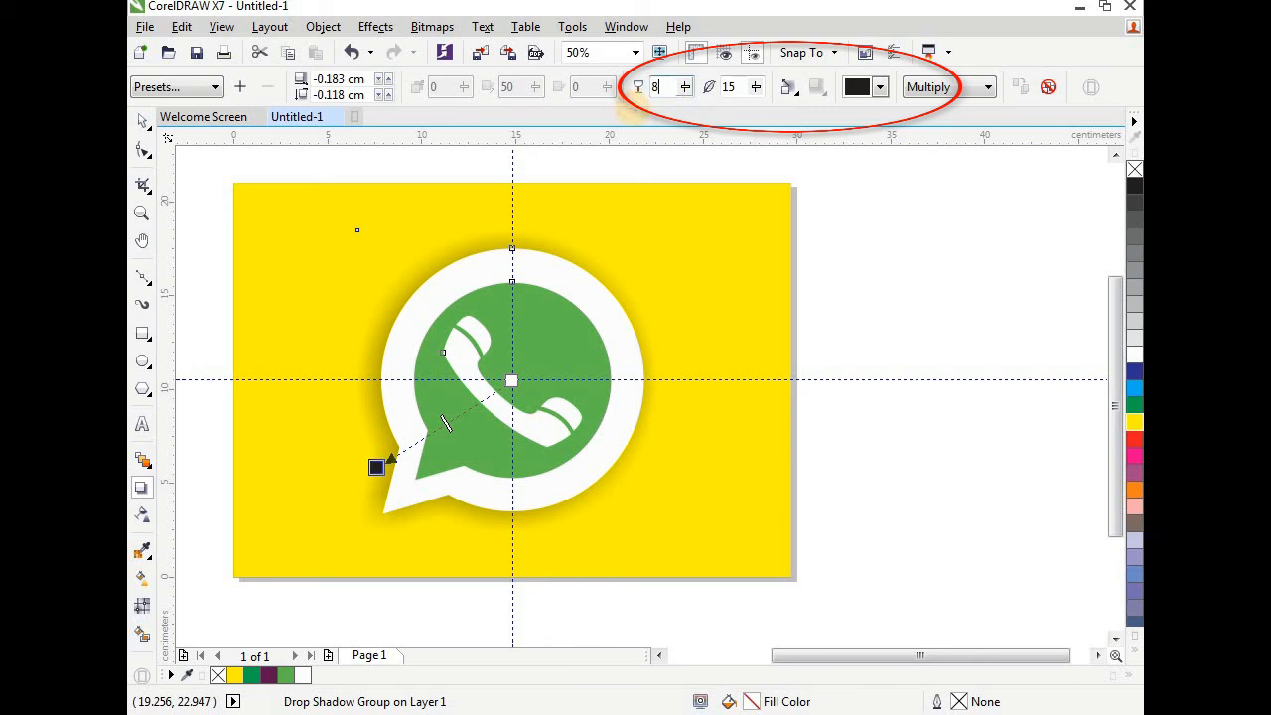
{"action": "double_click", "coordinate": [730, 87]}
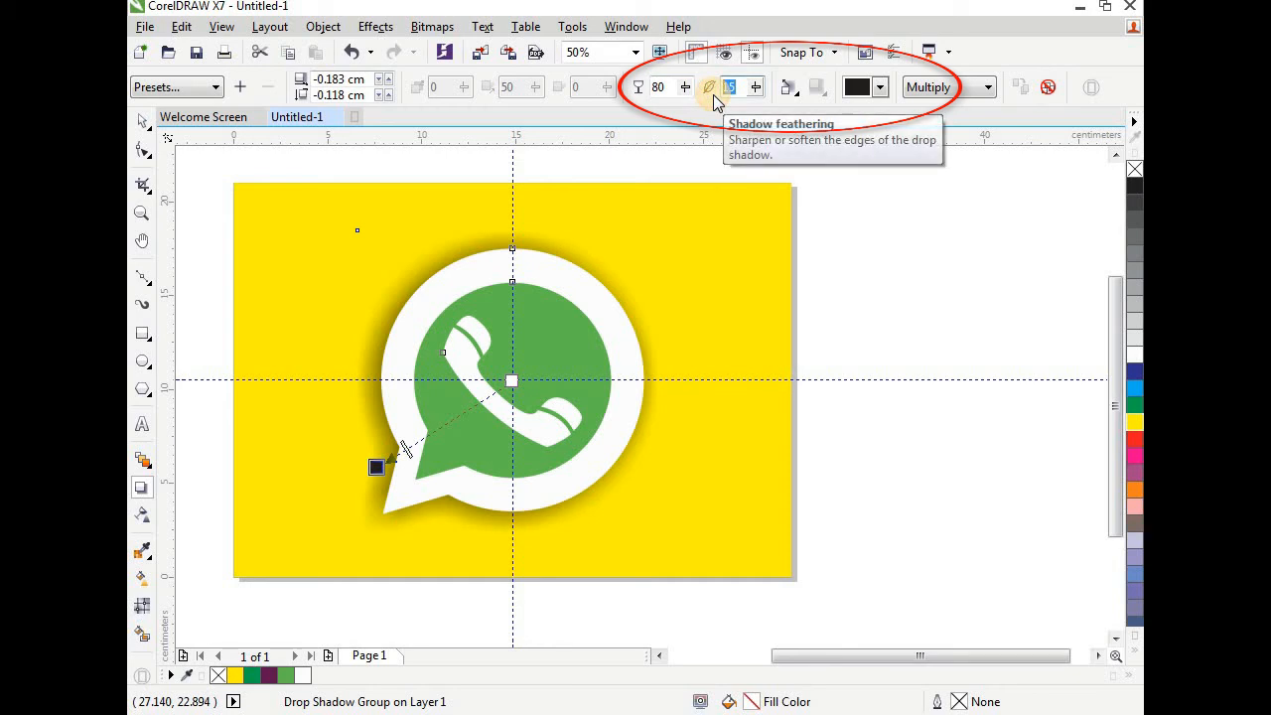
{"action": "type", "text": "7"}
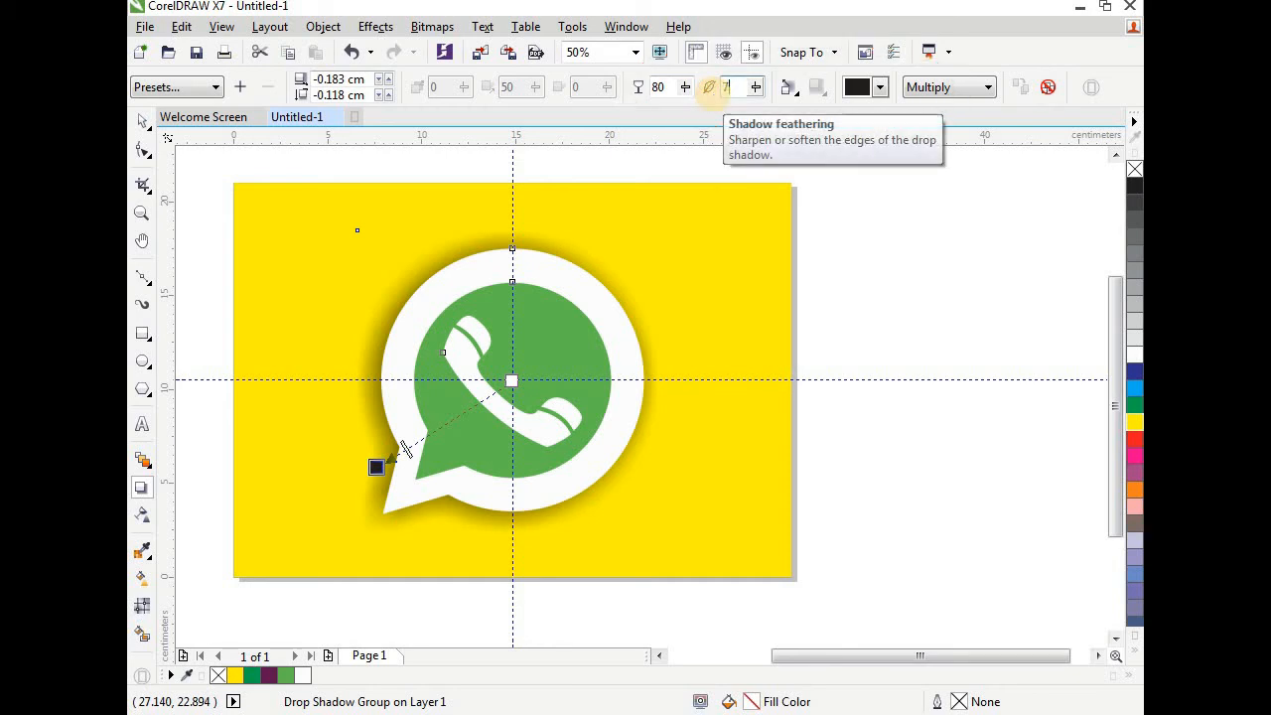
{"action": "key", "text": "Return"}
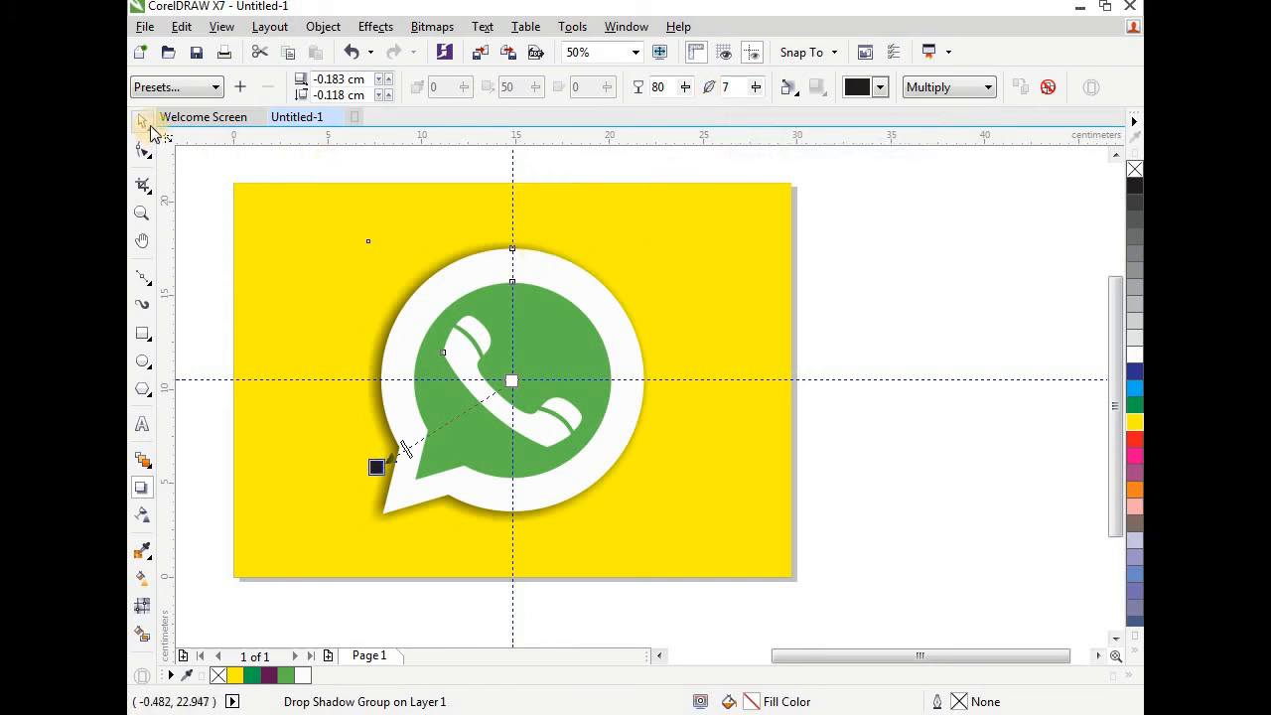
{"action": "left_click", "coordinate": [879, 88]}
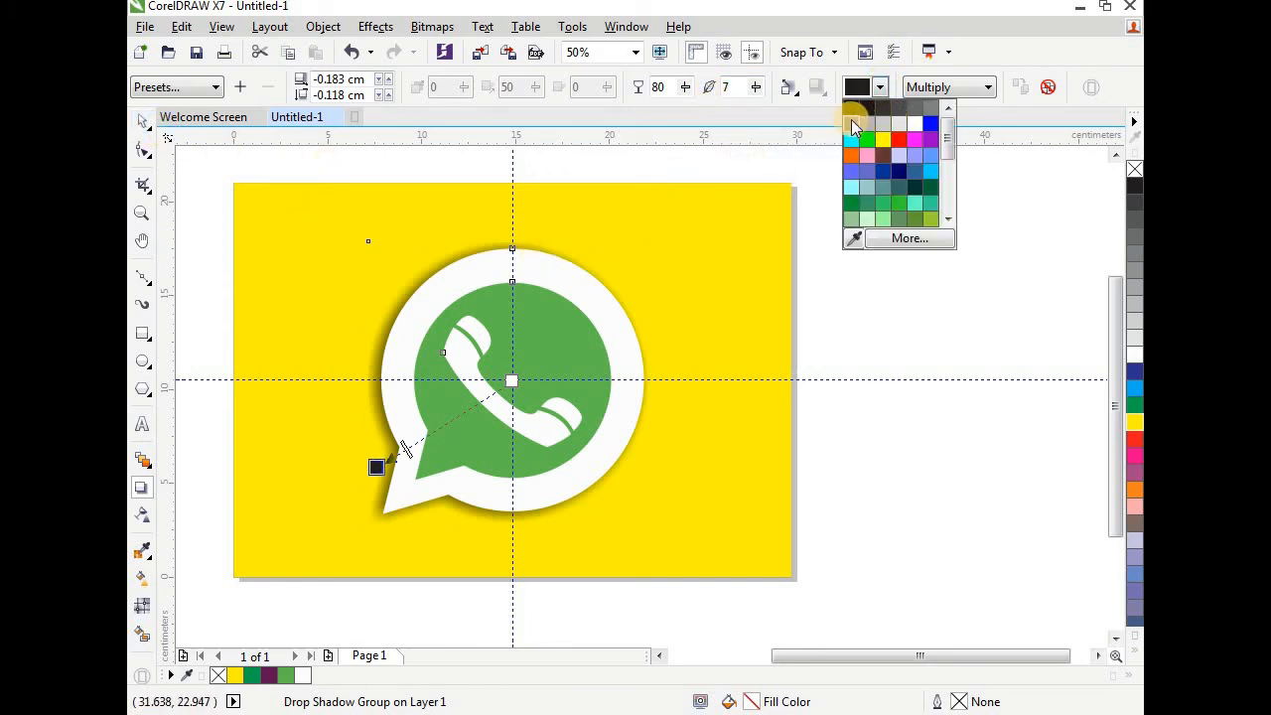
{"action": "left_click", "coordinate": [853, 125]}
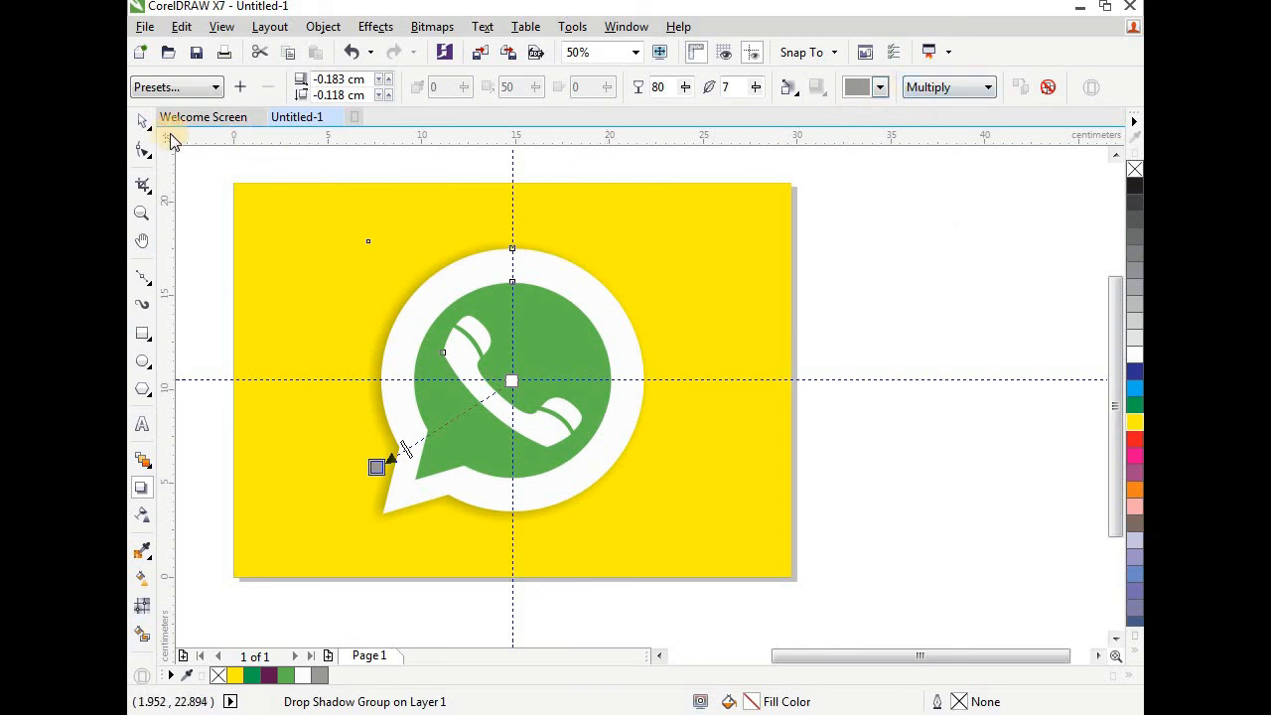